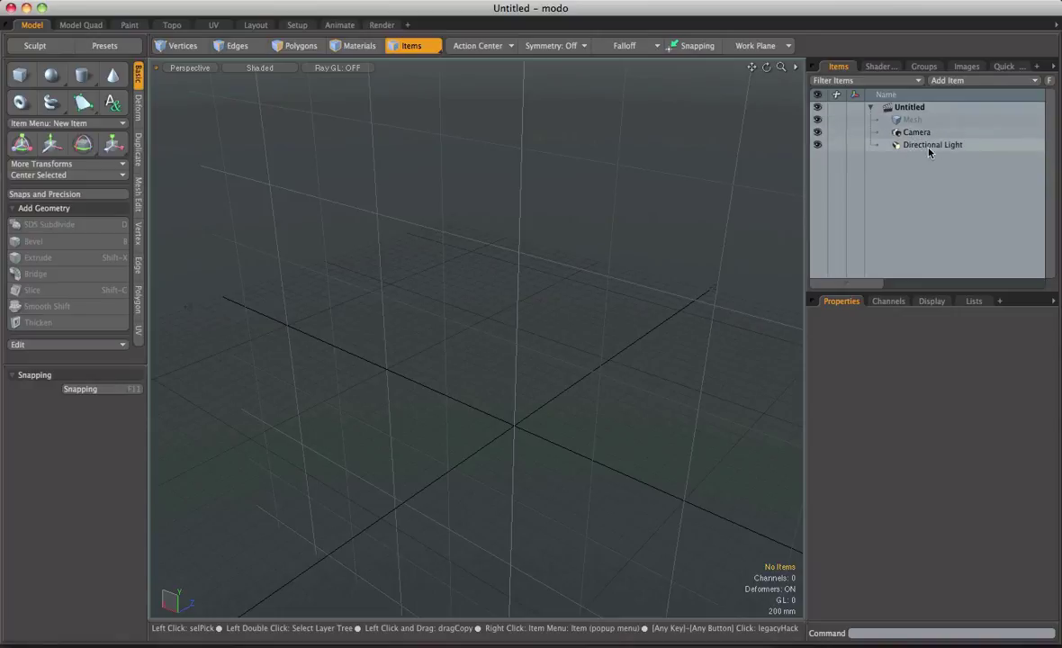
Examine the item filter options, the item types that can be added, and the properties of the camera and mesh.
click(912, 81)
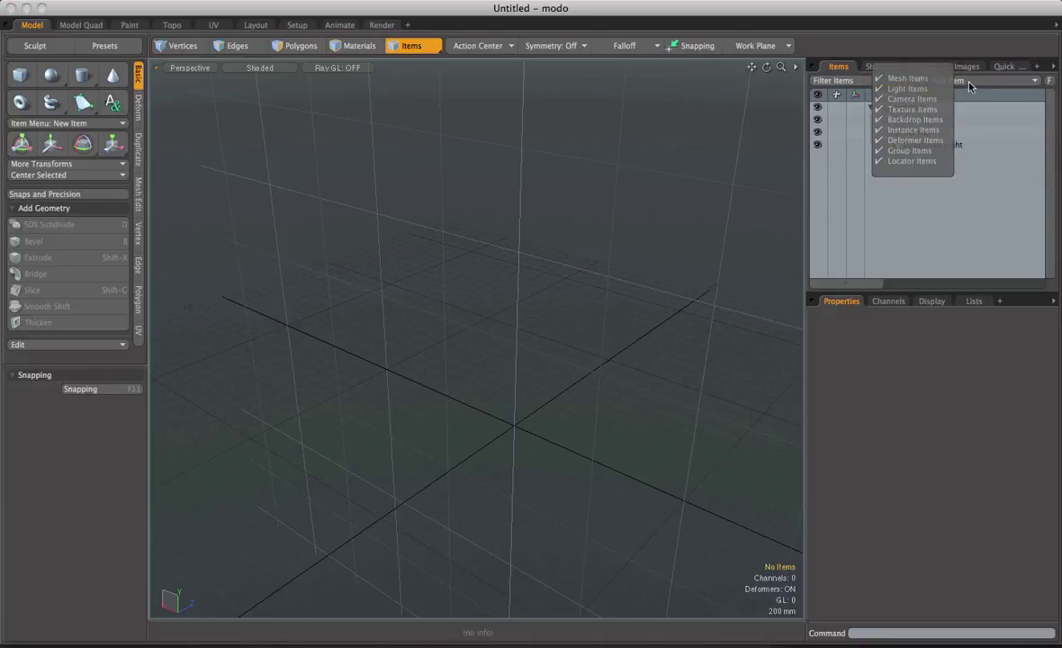
click(941, 80)
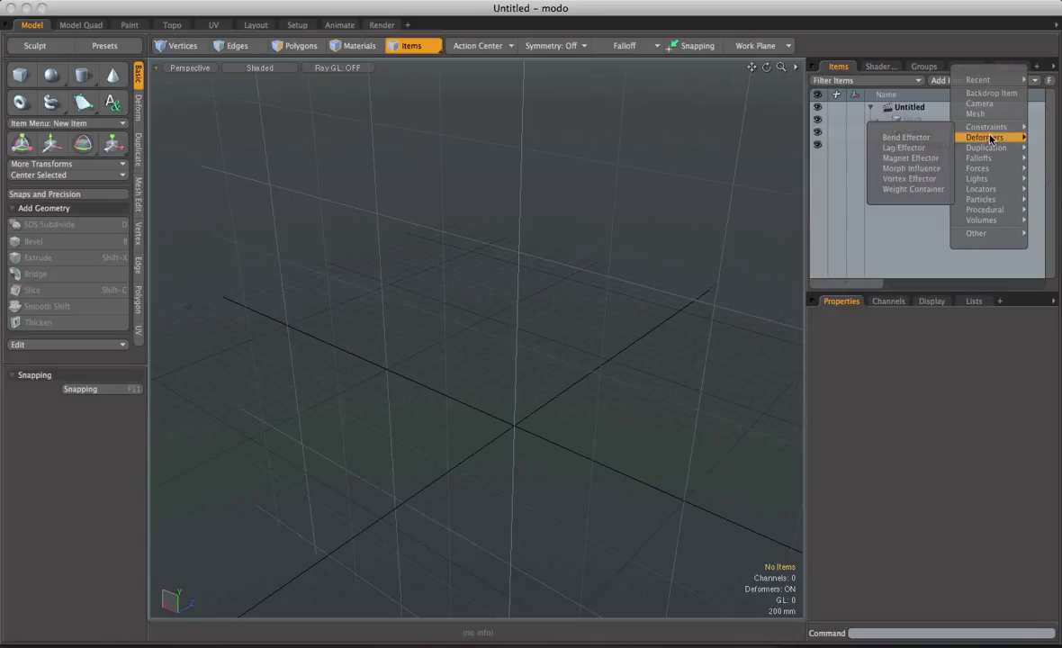
mouse_move(990, 127)
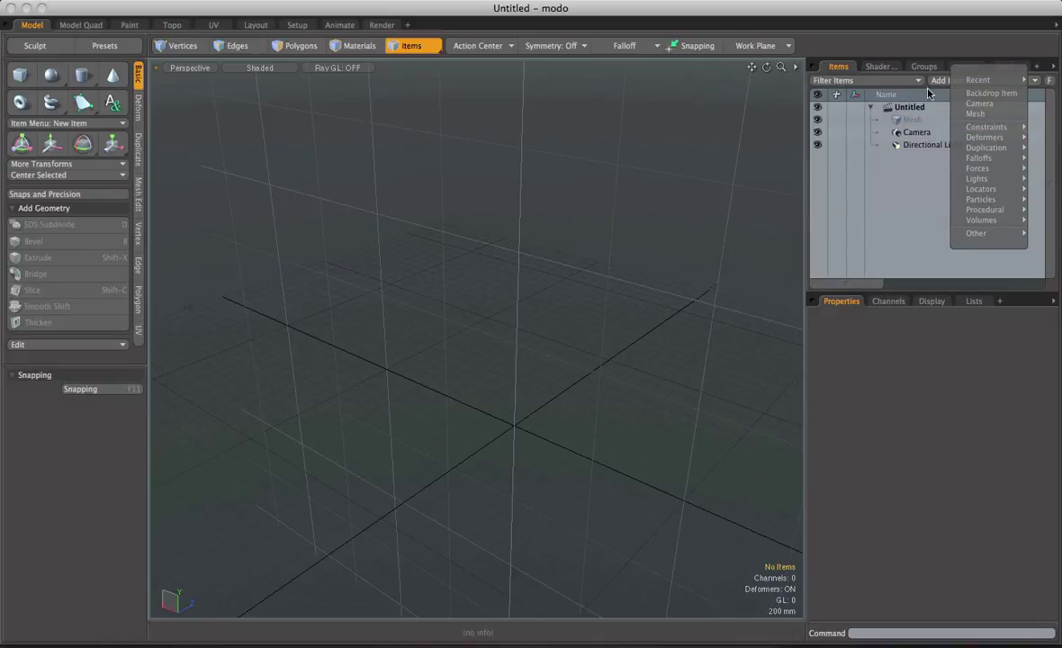
click(925, 97)
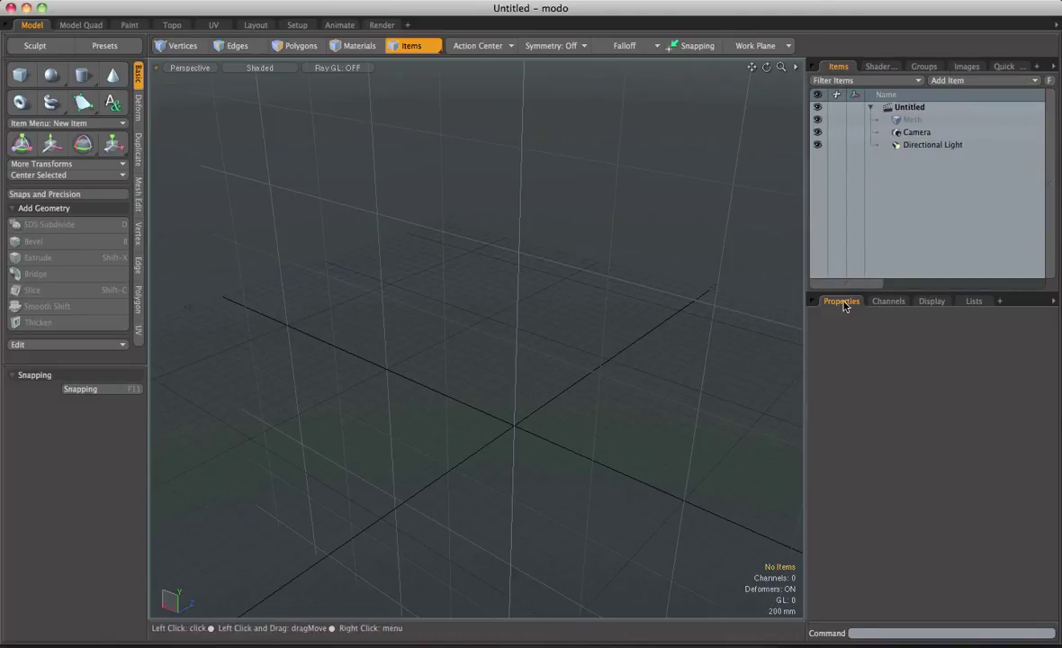
click(916, 132)
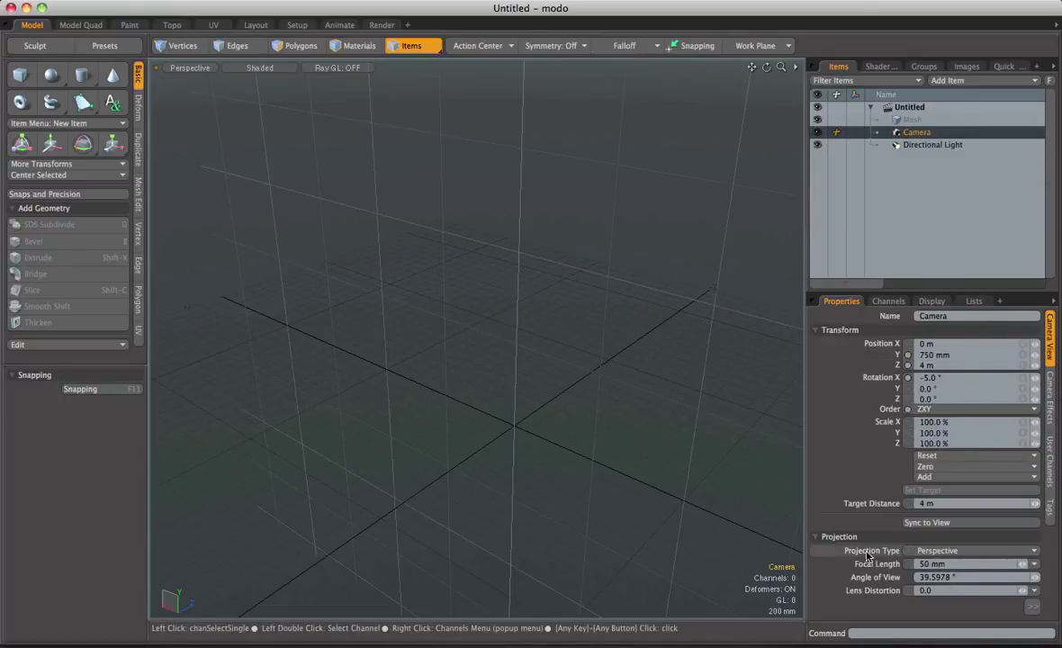
click(914, 120)
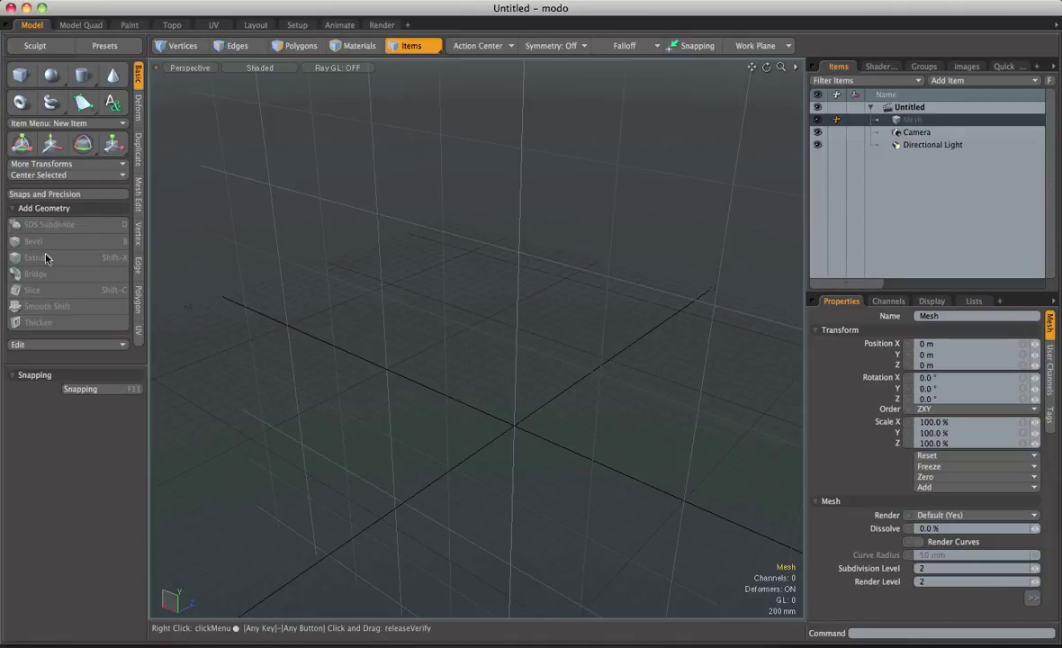
Look through the Deform, Duplicate, Mesh Edit, Vertex, Edge and Polygon tool sets, and return to the Basic tools.
click(132, 105)
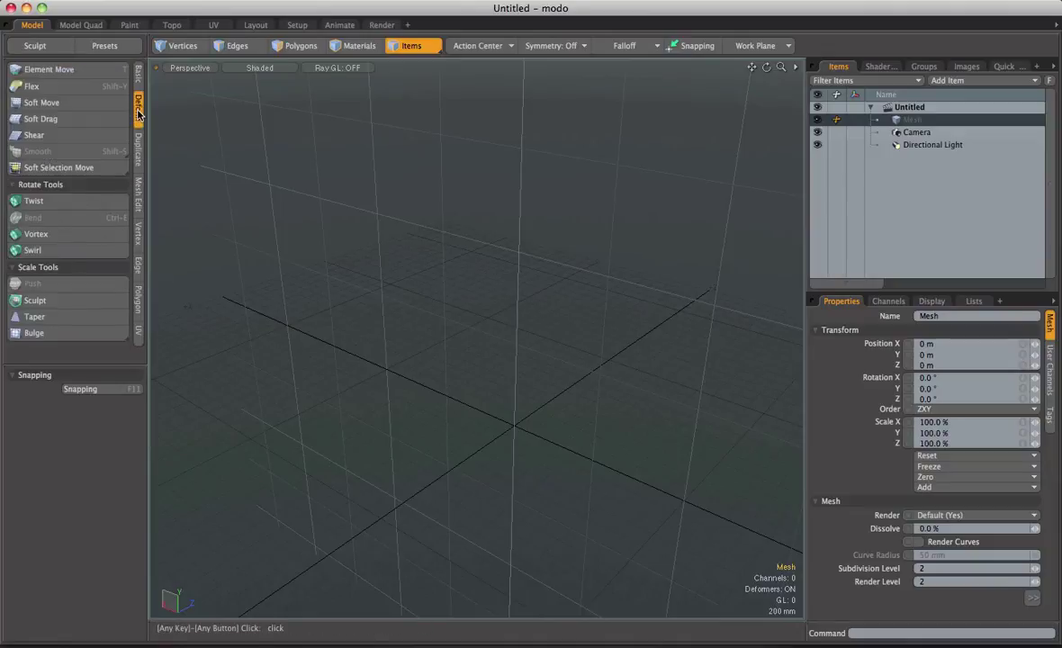
click(140, 155)
click(138, 194)
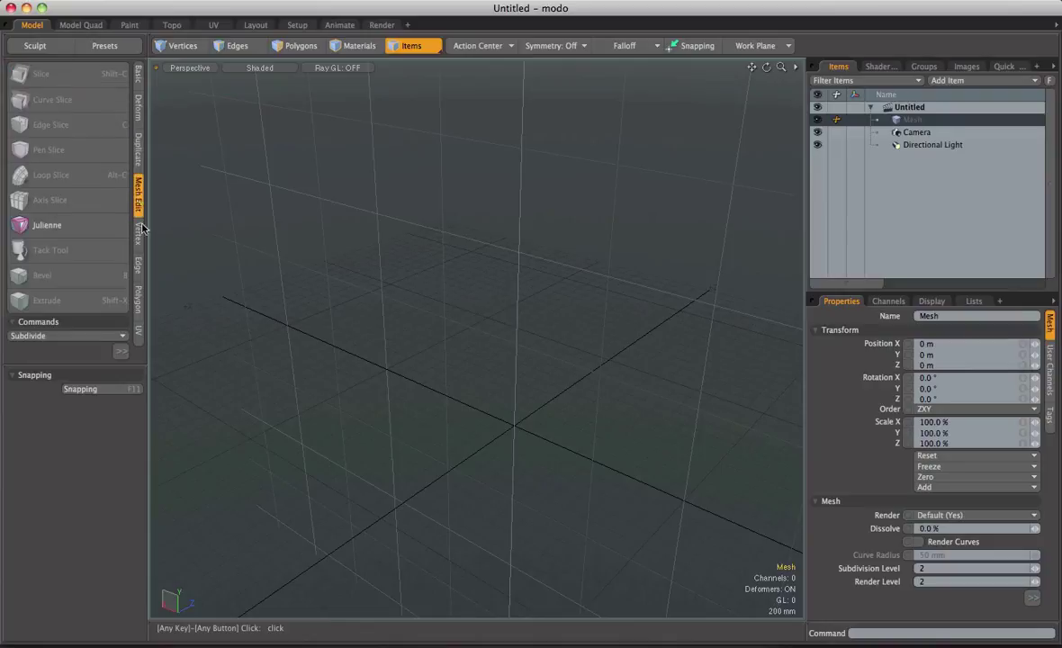
click(138, 236)
click(139, 265)
click(138, 299)
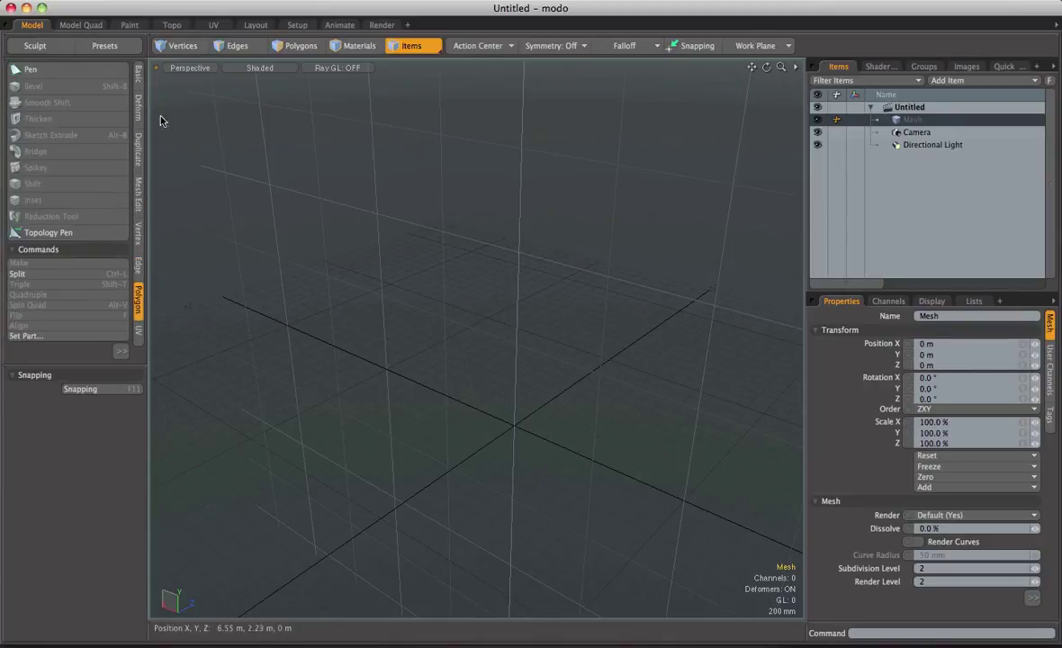
click(139, 76)
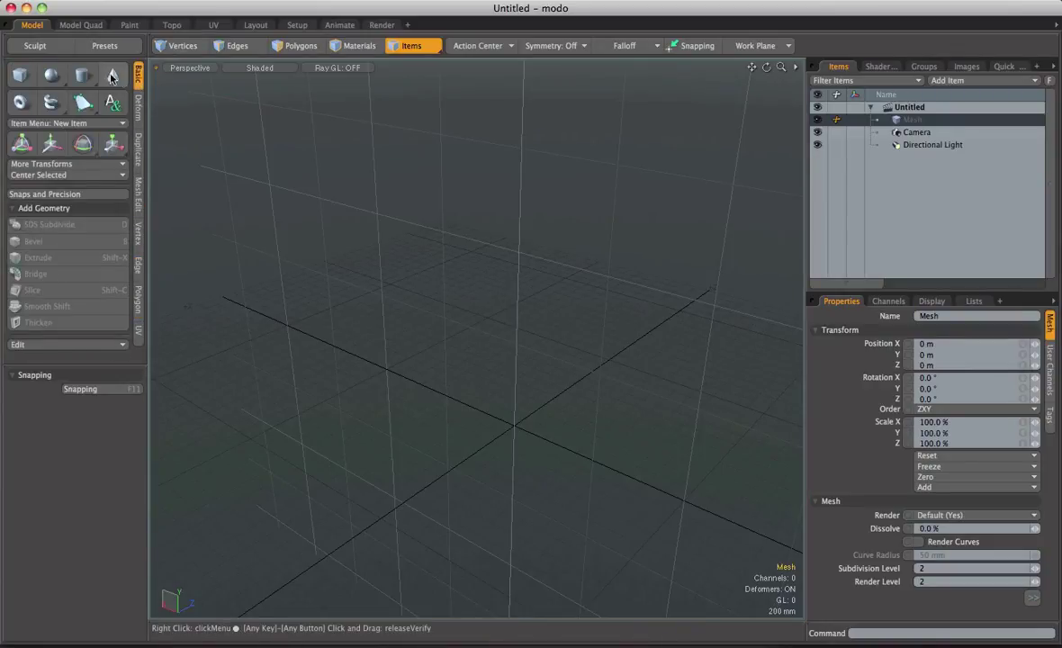
click(59, 81)
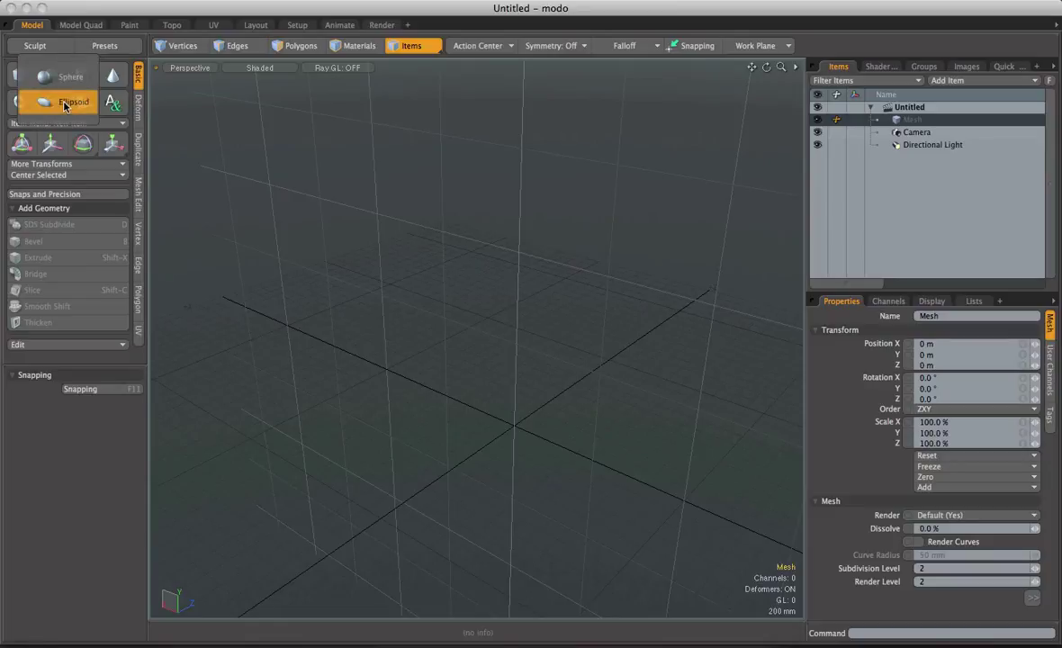
click(64, 103)
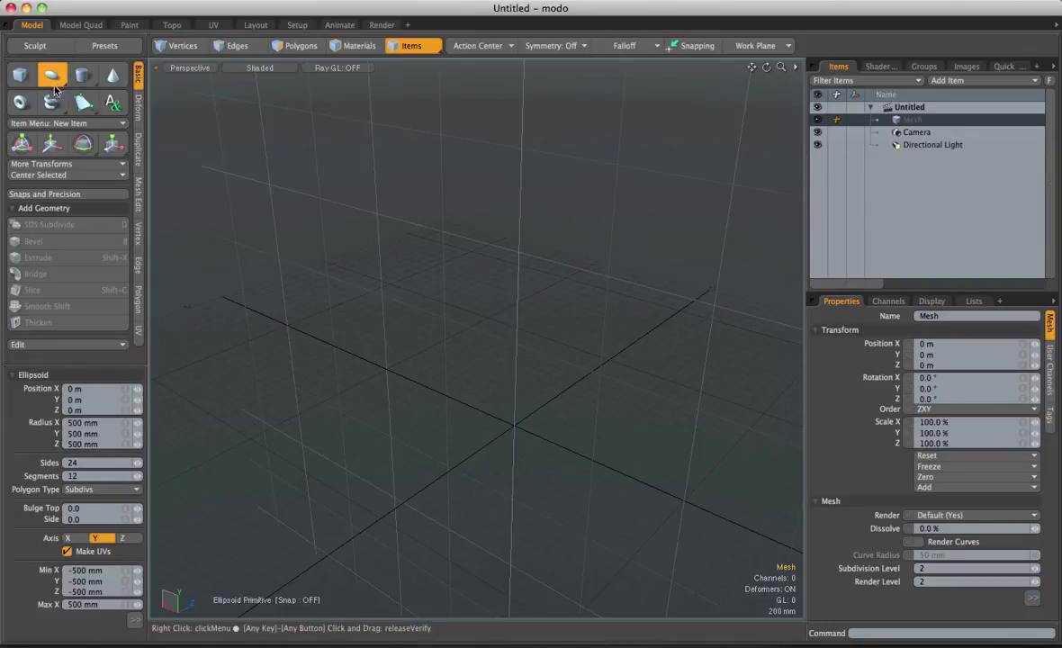
drag(54, 81, 59, 60)
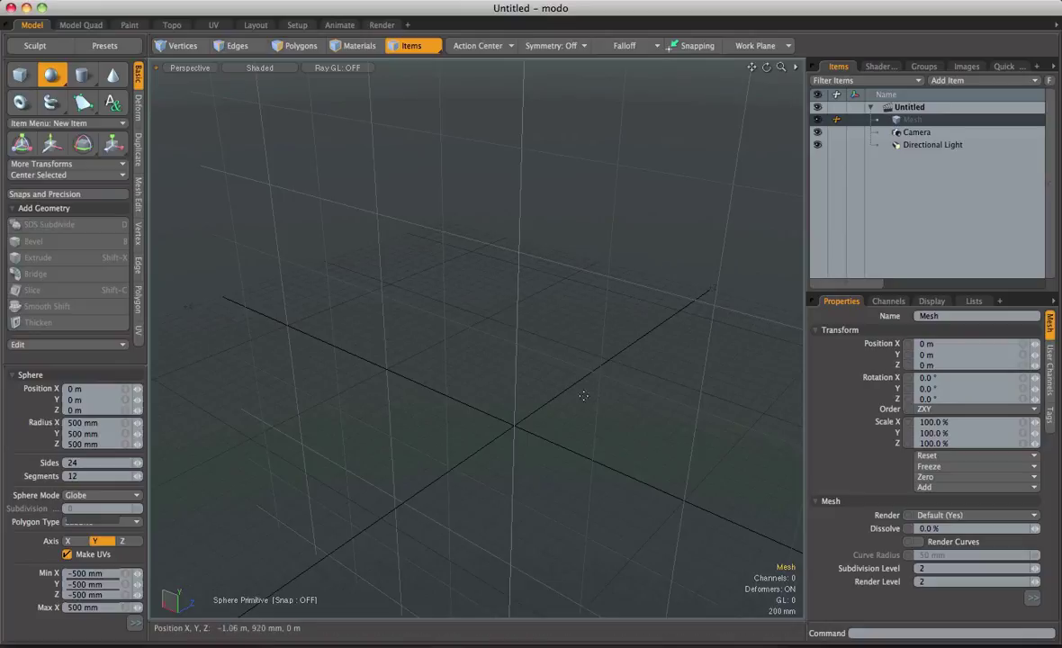
Create a 1 m cube at the origin as a new mesh item.
alt+drag(576, 387, 563, 345)
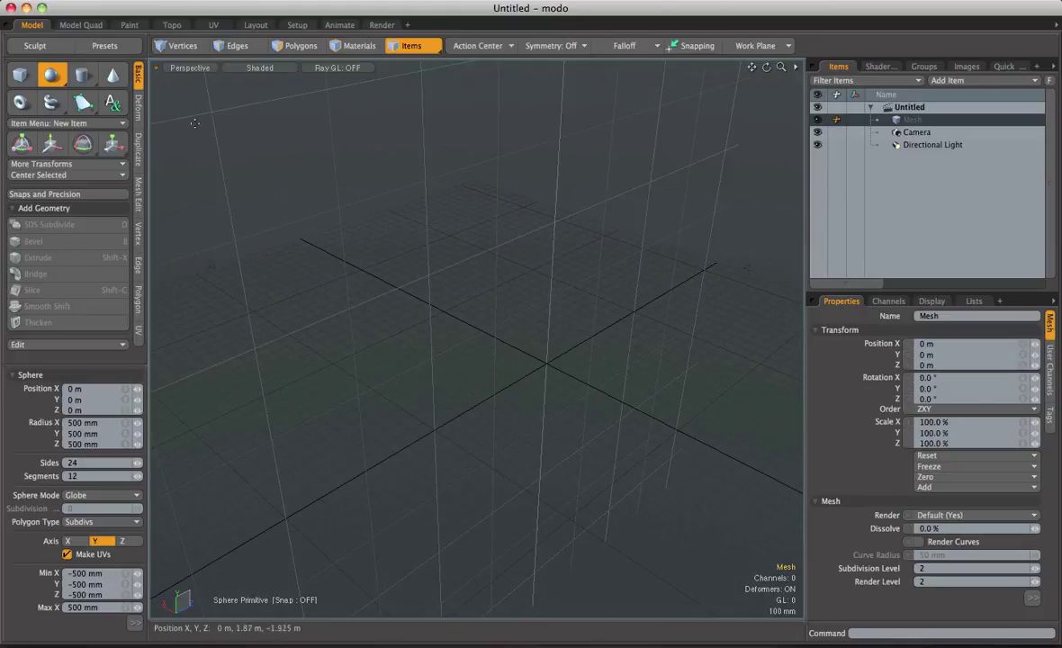
click(20, 75)
scroll(560, 329, up, 5)
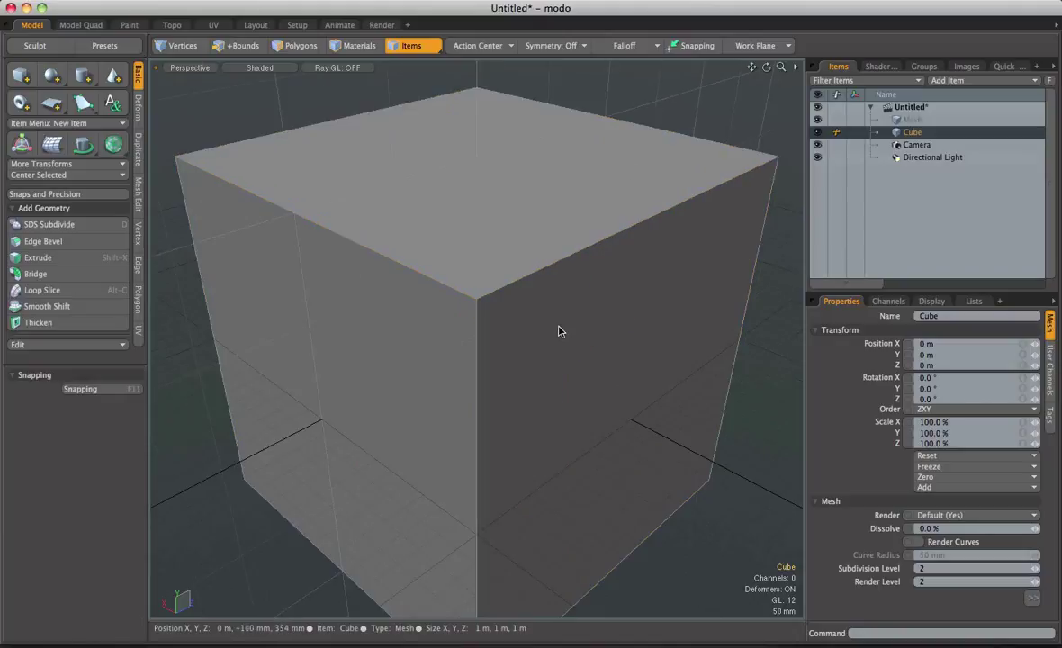
mouse_move(559, 329)
alt+mouse_down()
mouse_move(585, 304)
mouse_move(540, 326)
mouse_move(648, 334)
mouse_move(564, 318)
mouse_move(568, 330)
alt+mouse_up()
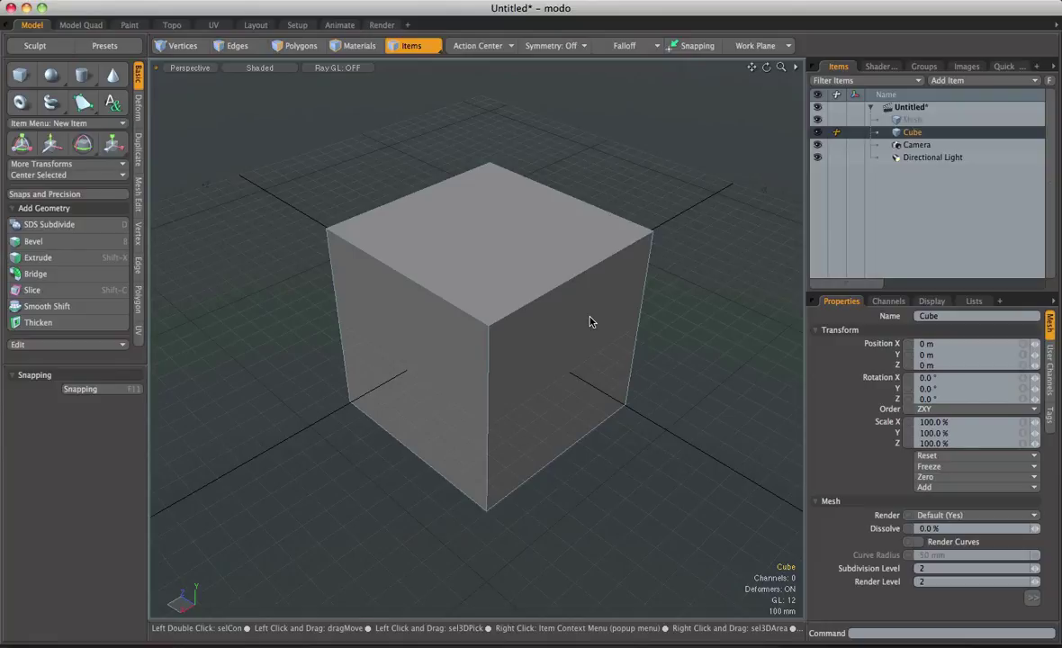
Switch the whole cube back and forth between plain polygons and a subdivision surface.
key(Tab)
key(Tab)
key(Tab)
key(Tab)
key(Tab)
key(Tab)
key(Tab)
key(Tab)
Select only the cube's top polygon, turn subdivision on and off for it, and clear the selection.
key(3)
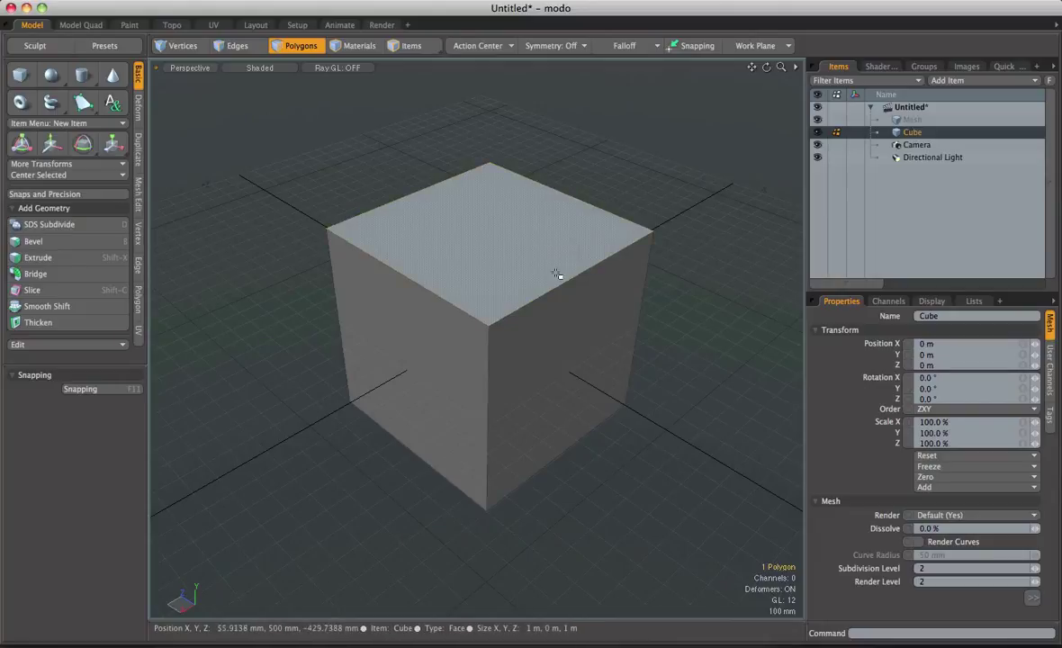
click(571, 259)
key(Tab)
key(Tab)
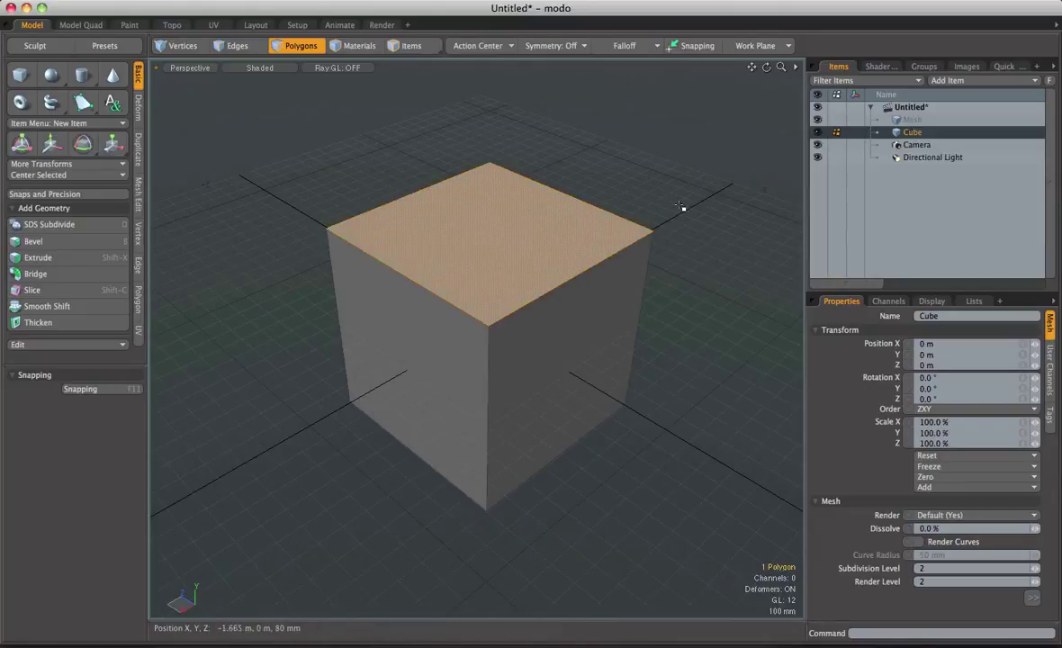
click(686, 208)
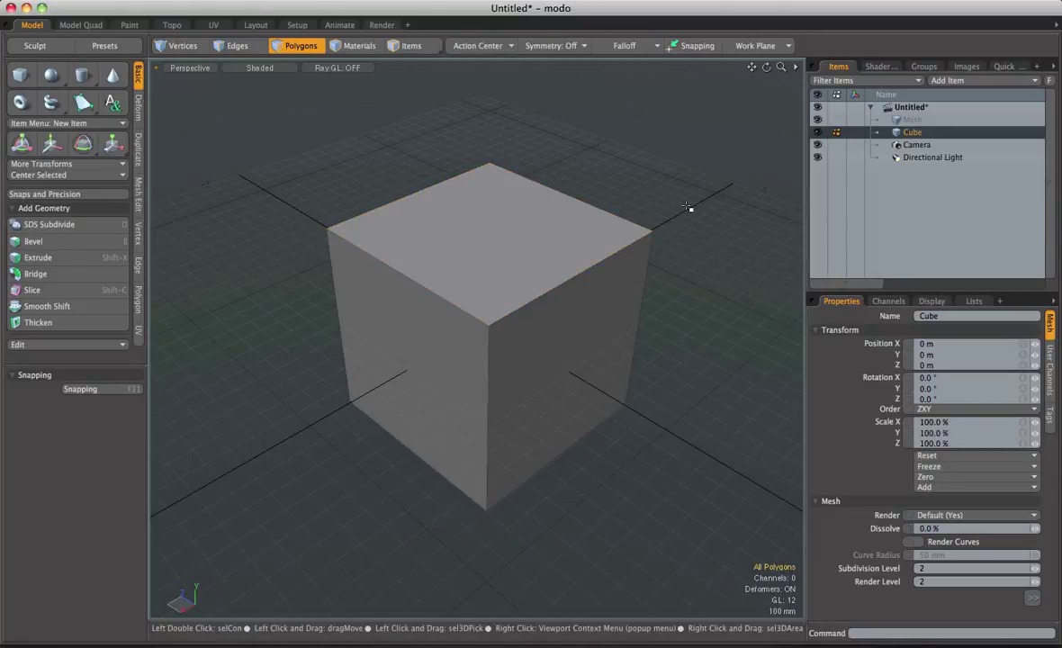
Toggle subdivision on and off for all of the cube's polygons with nothing selected.
key(Tab)
key(Tab)
key(Tab)
key(Tab)
key(Tab)
key(Tab)
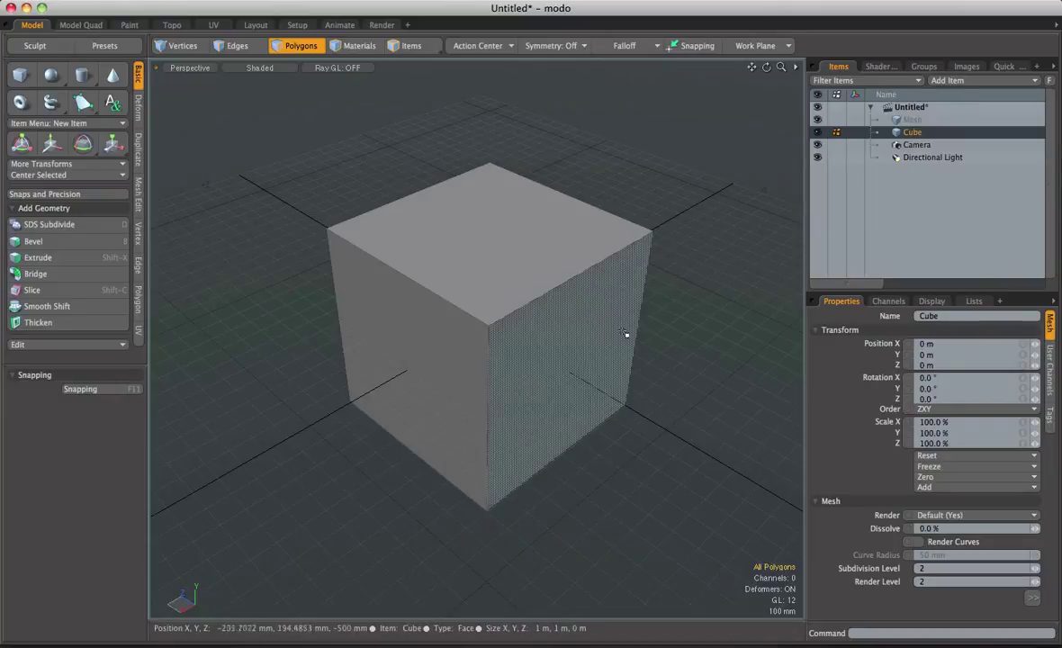
Enable Show Cages in the viewport's visibility options and convert the cube to a subdivision surface.
key(o)
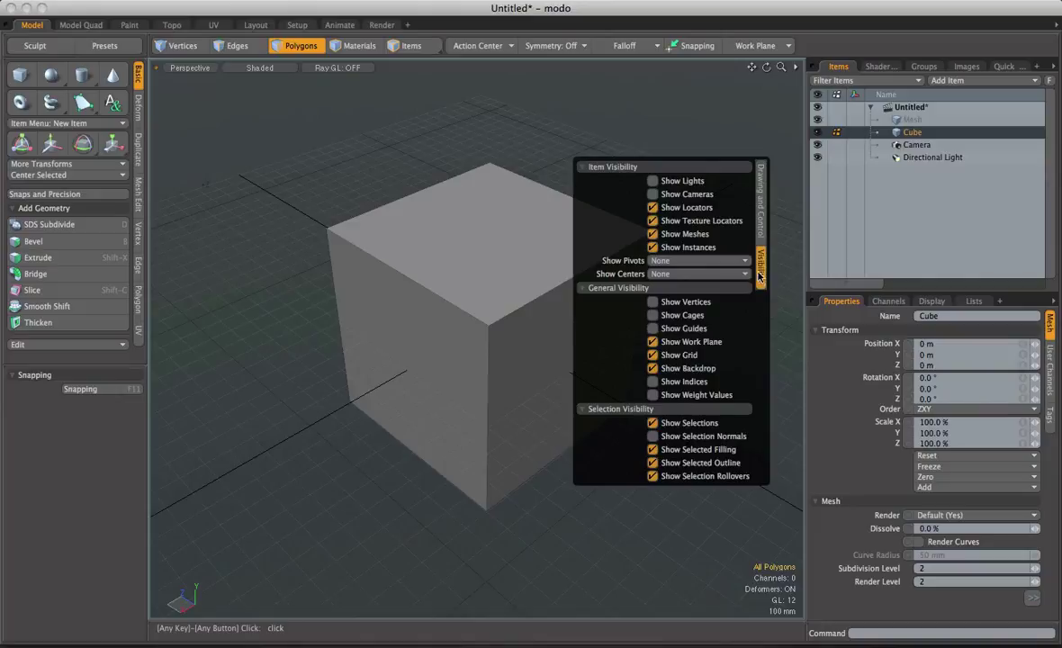
click(680, 316)
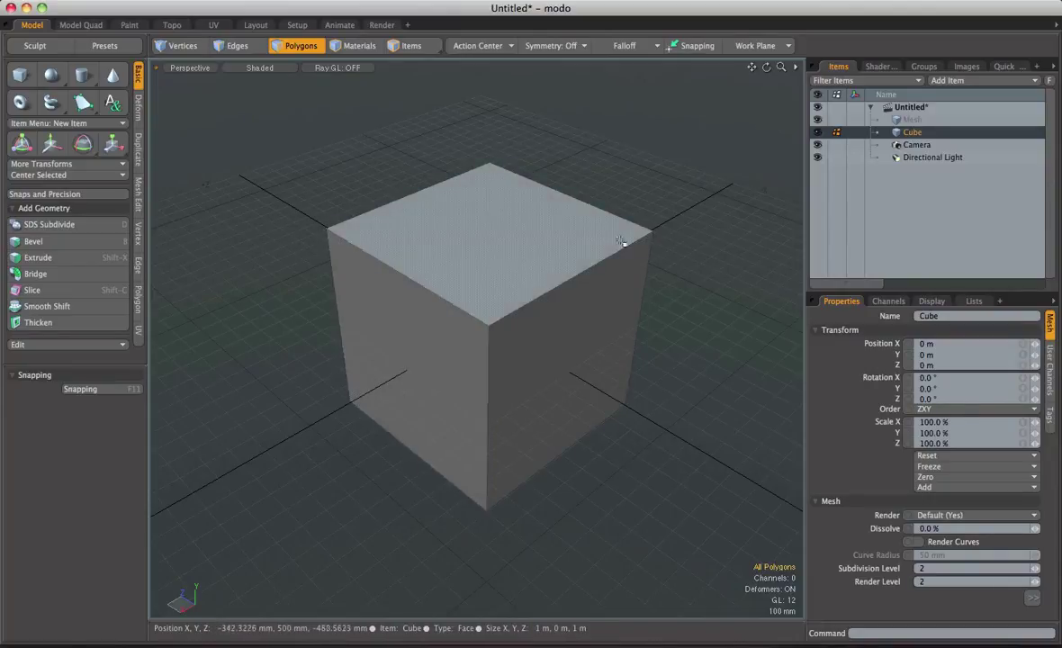
key(Tab)
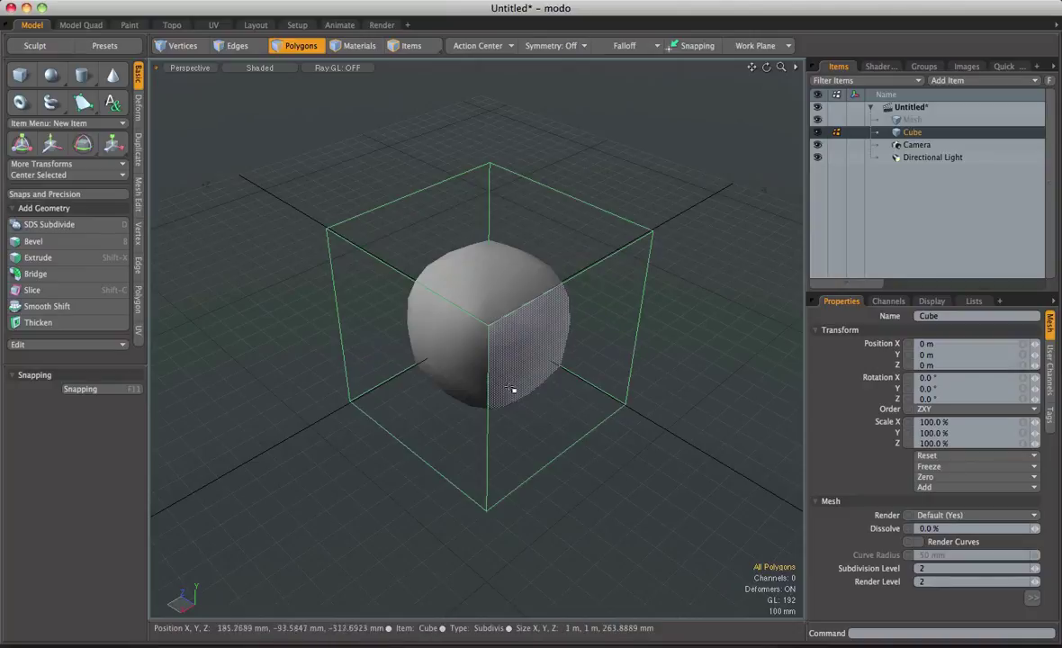
alt+drag(540, 333, 573, 310)
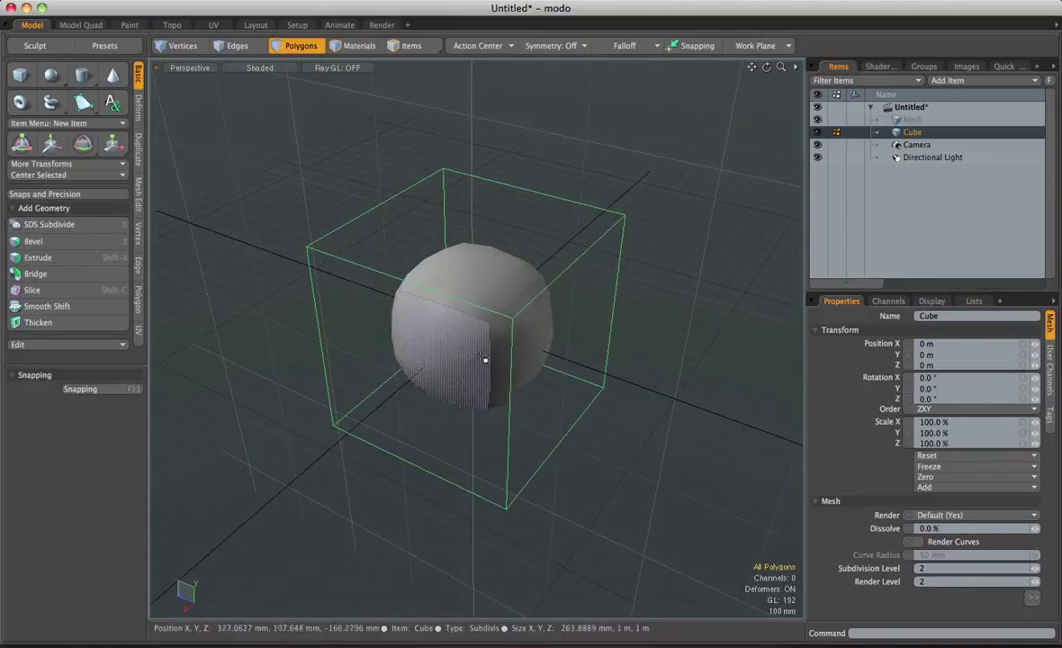
alt+drag(484, 360, 413, 296)
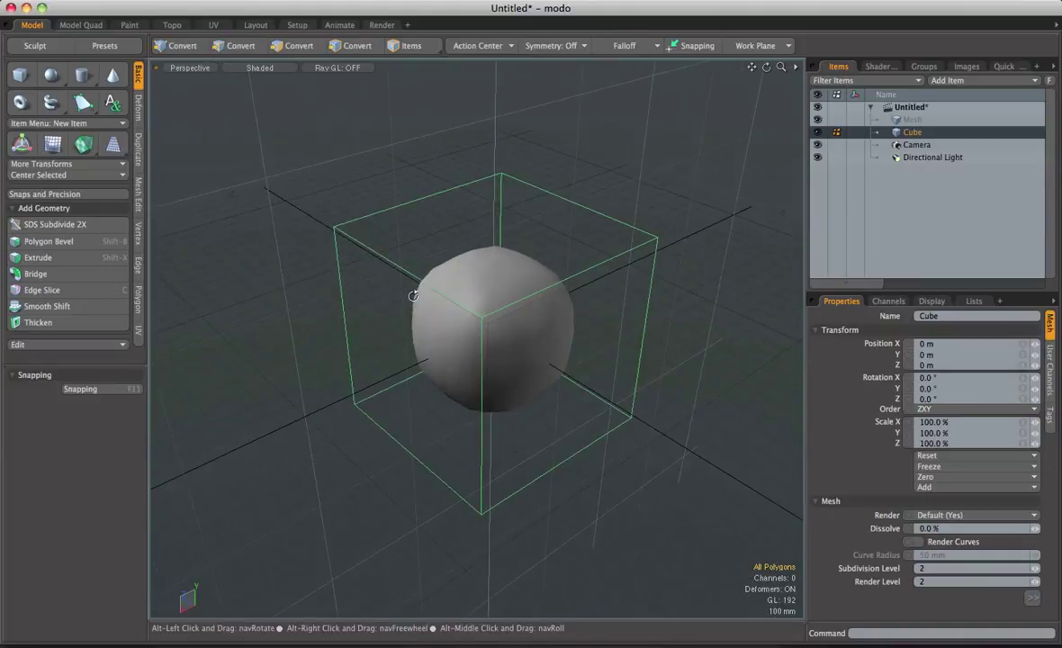
ctrl+alt+drag(526, 308, 403, 288)
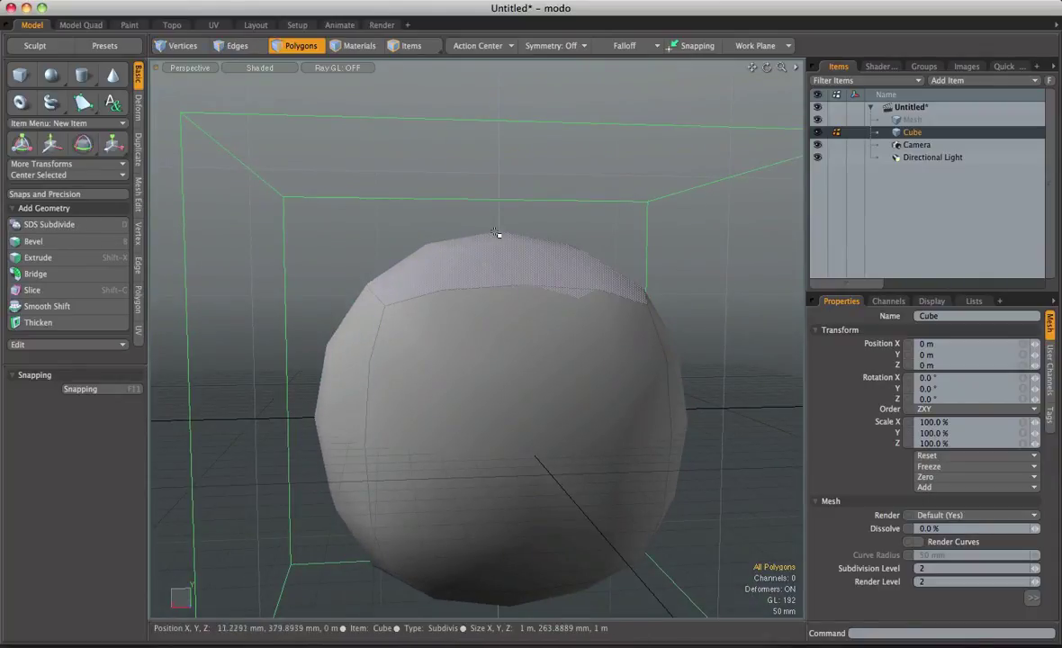
alt+drag(597, 261, 420, 268)
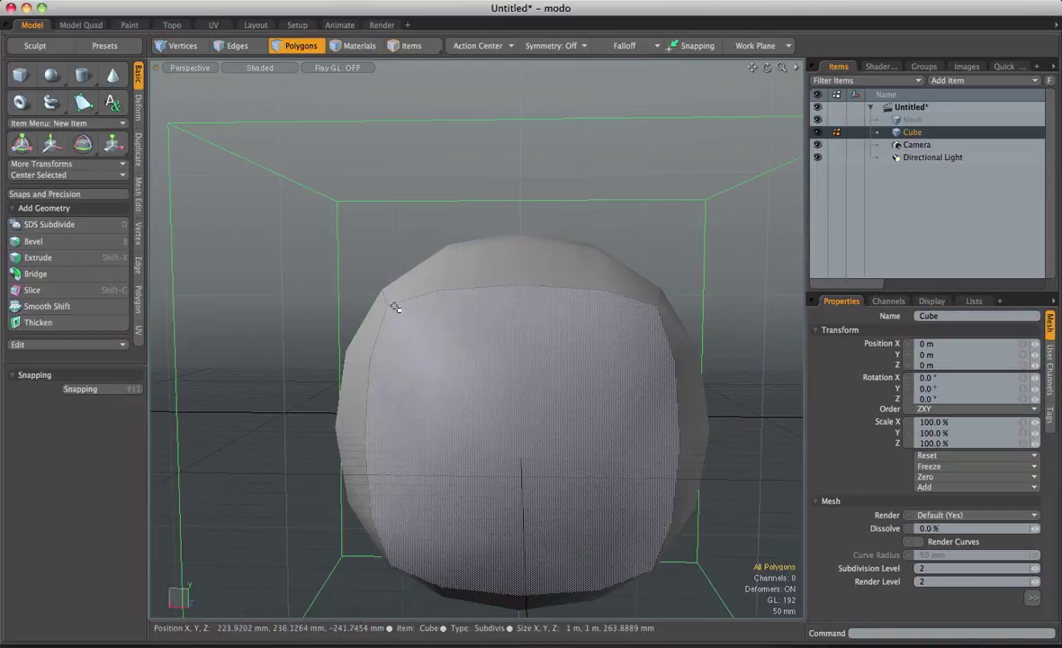
Select the upper edge of the cube's near side, move it slightly with the Move tool, and deselect it.
key(1)
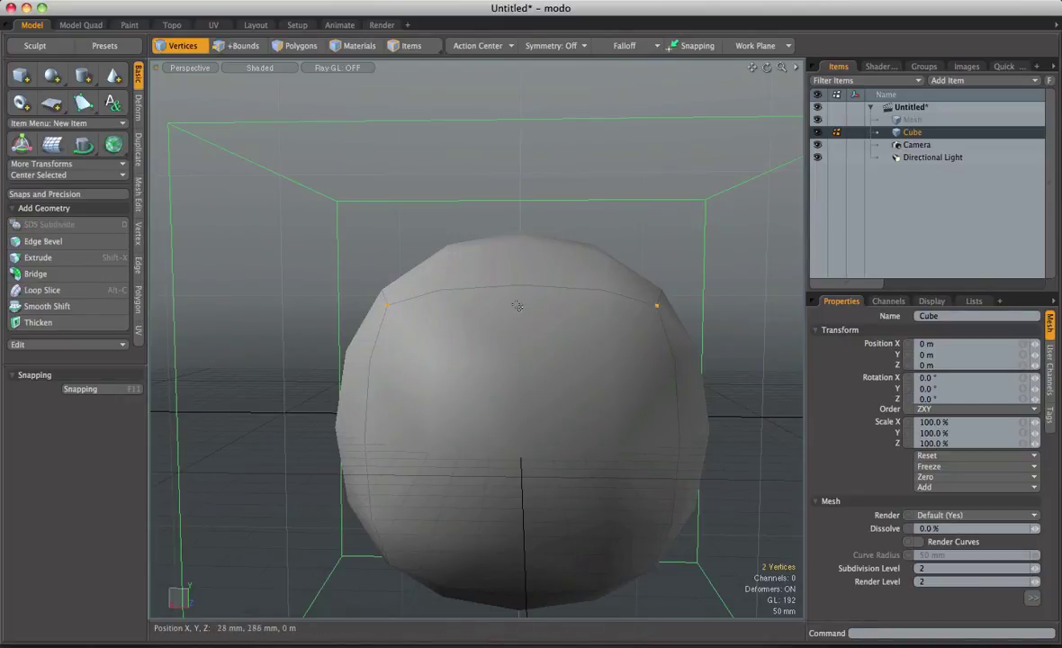
key(2)
click(527, 282)
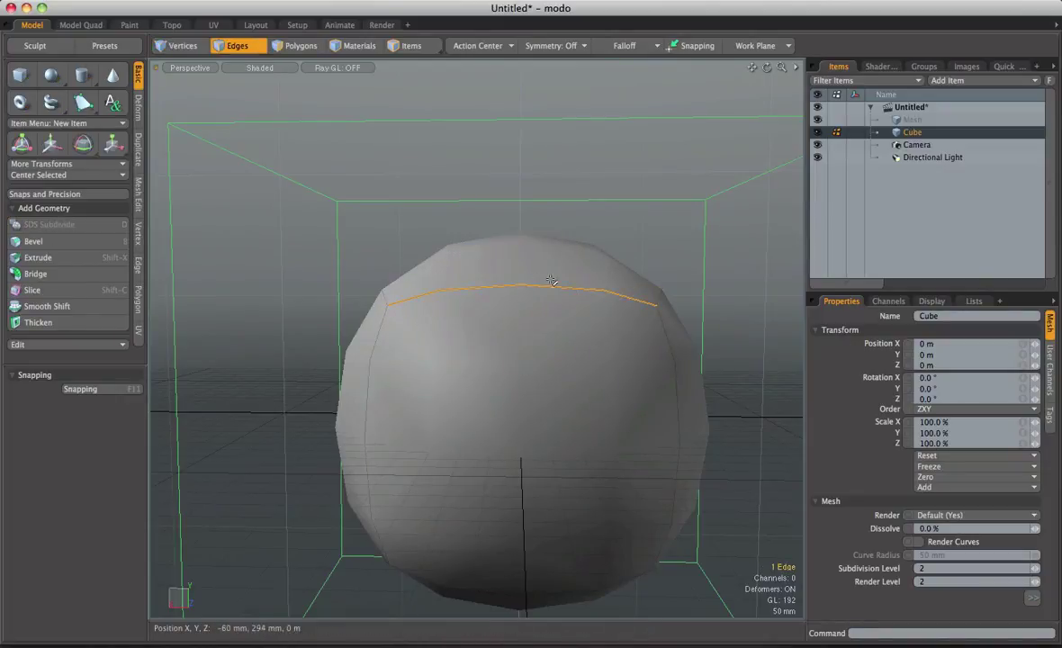
key(w)
drag(524, 94, 458, 128)
key(q)
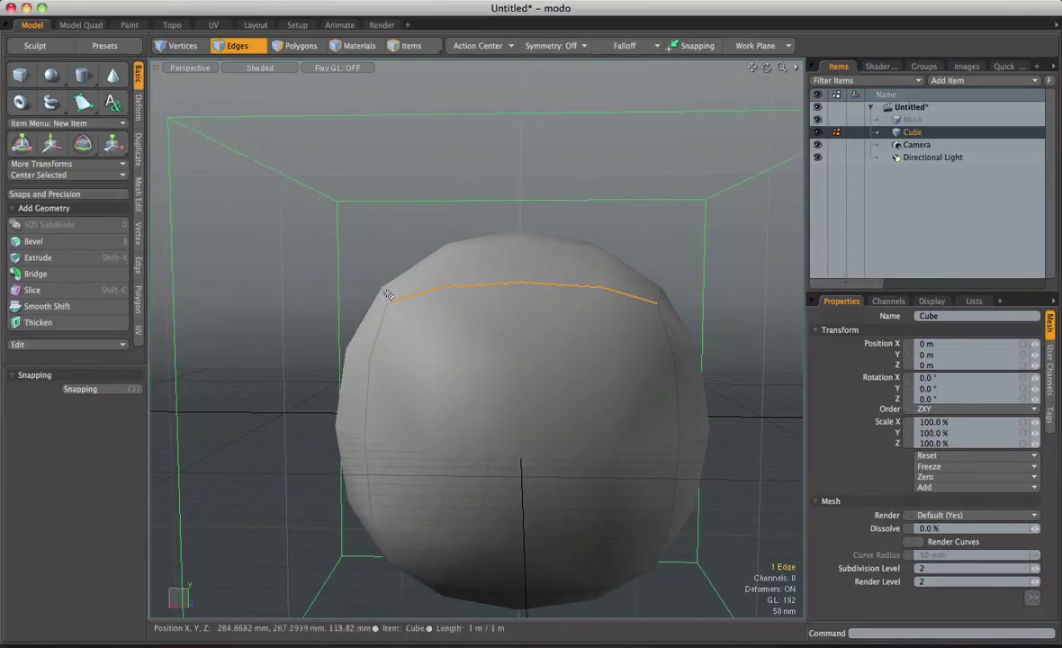
click(525, 180)
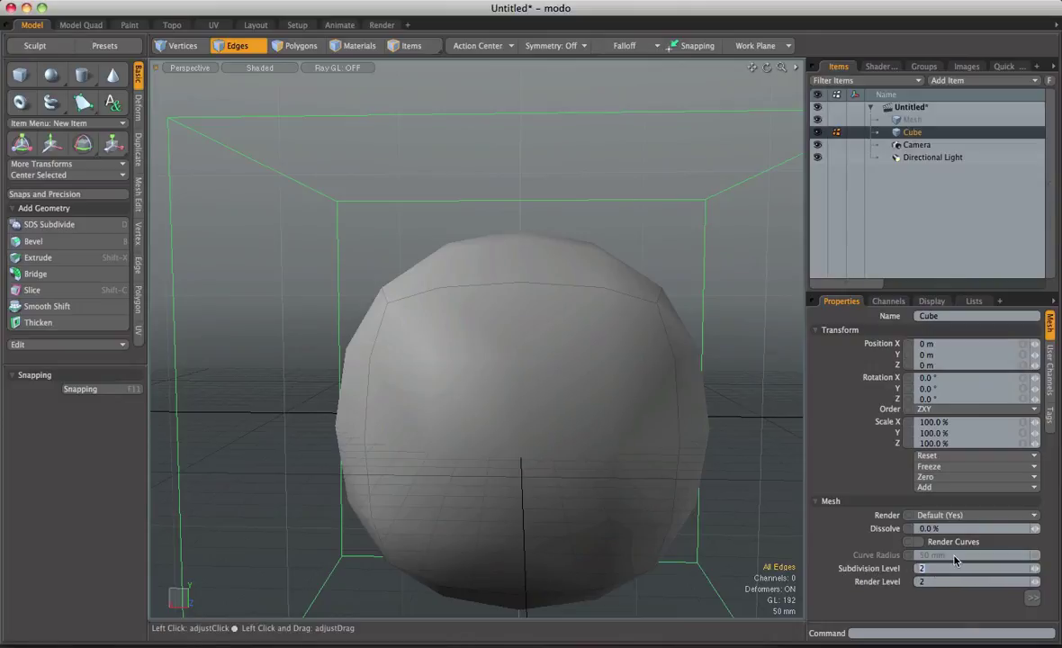
Set the cube's Subdivision Level to 1, and return it to 2.
text(1)
key(Return)
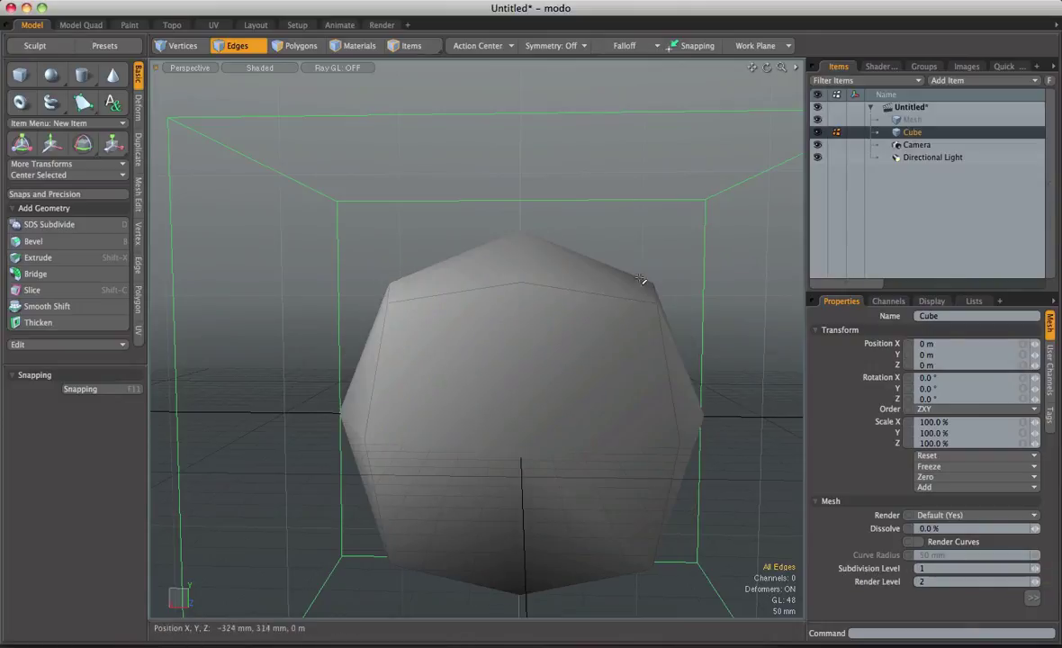
click(931, 570)
text(2)
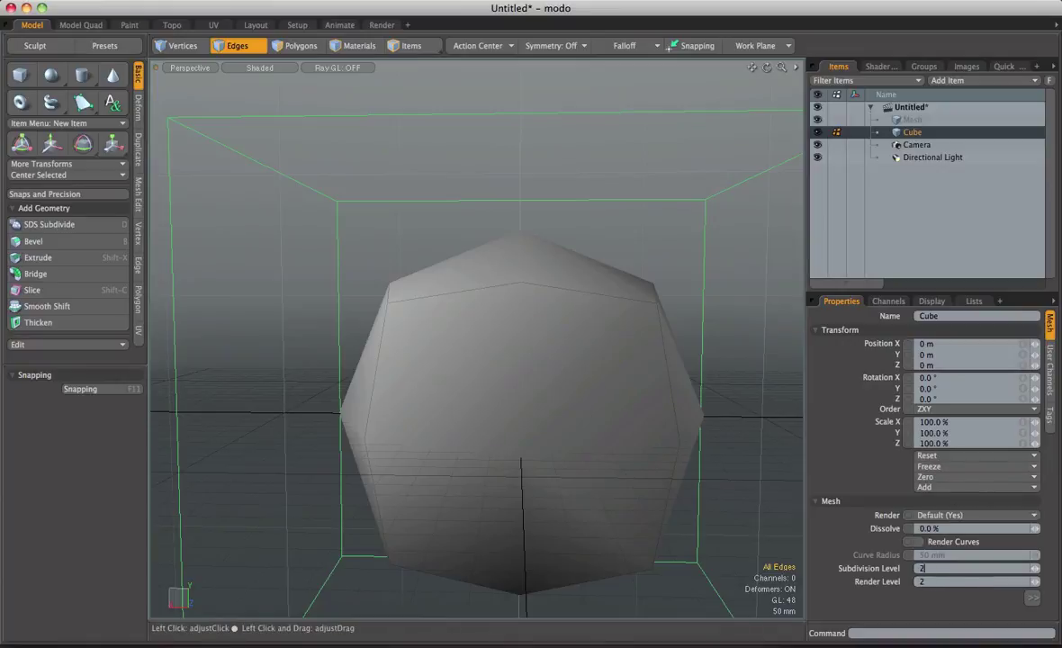
key(Return)
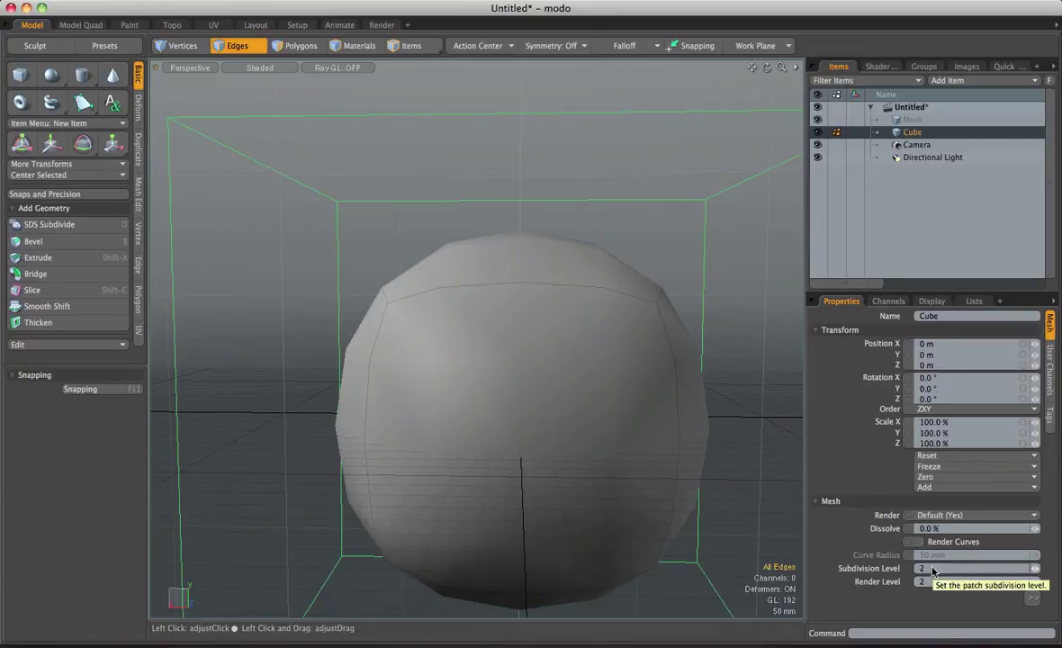
Set the cube's Subdivision Level to 3.
click(932, 569)
text(3)
key(Return)
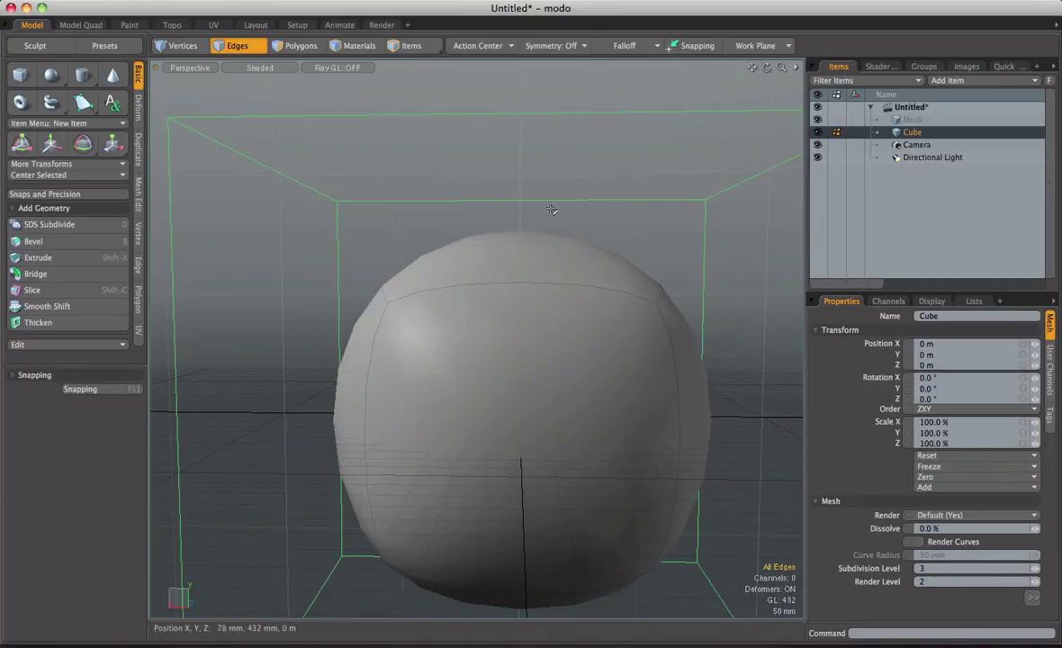
Set the cube's Subdivision Level to 4, and raise it to 6.
click(931, 570)
text(4)
key(Return)
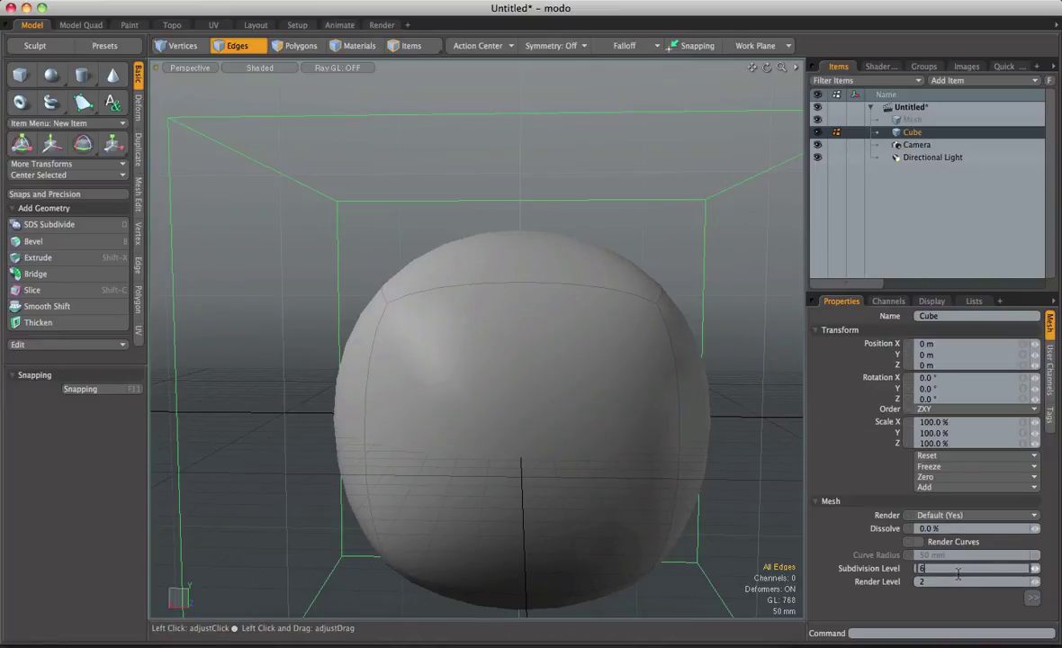
text(6)
key(Return)
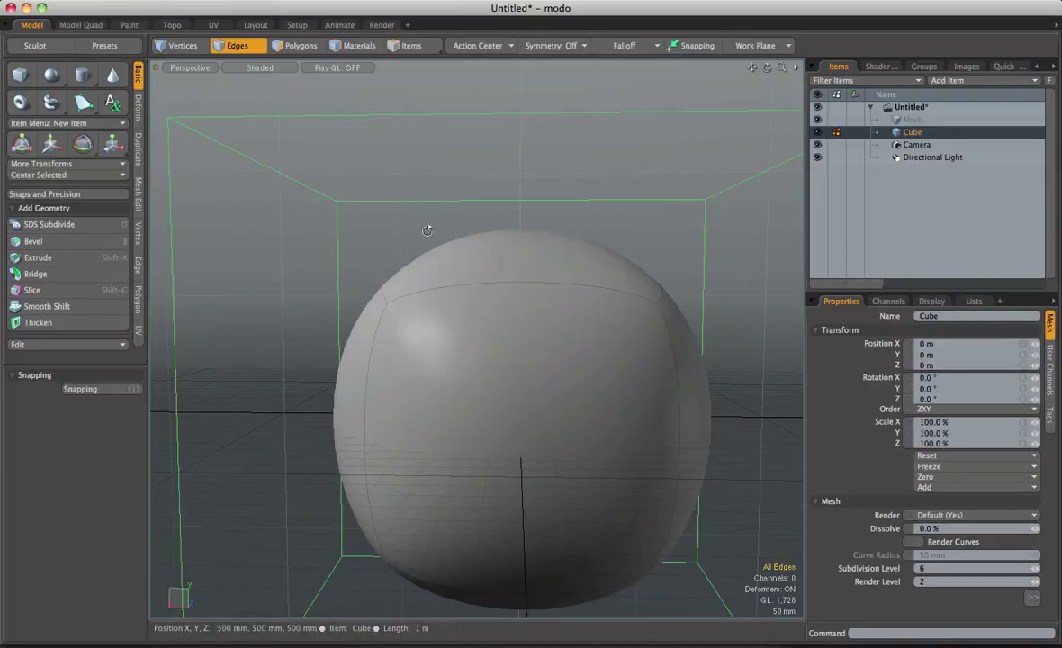
In vertex mode, select the two upper corner vertices on one side of the subdivided cube.
alt+drag(426, 230, 468, 299)
key(1)
click(432, 309)
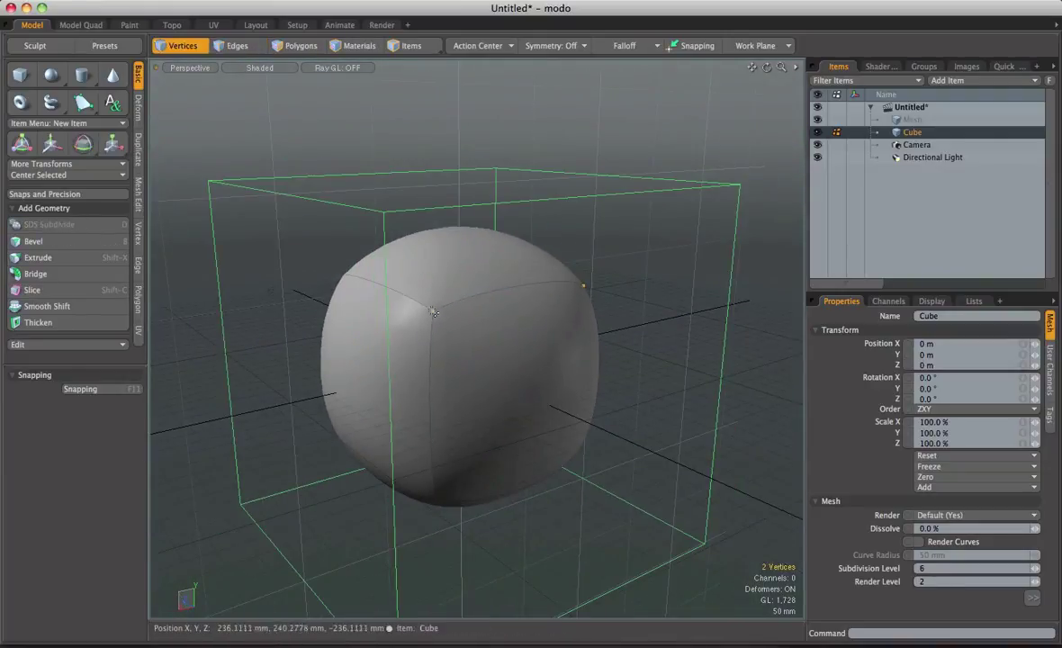
alt+drag(579, 296, 612, 297)
shift+click(616, 296)
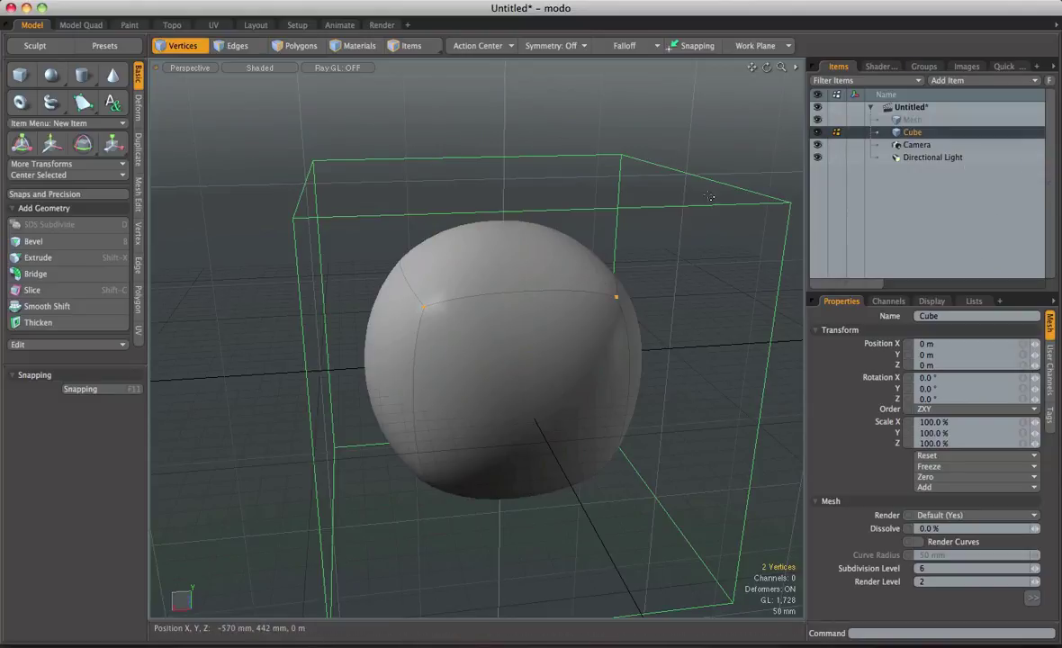
Disable Show Cages in the viewport's visibility options and delete the Cube item from the scene.
key(o)
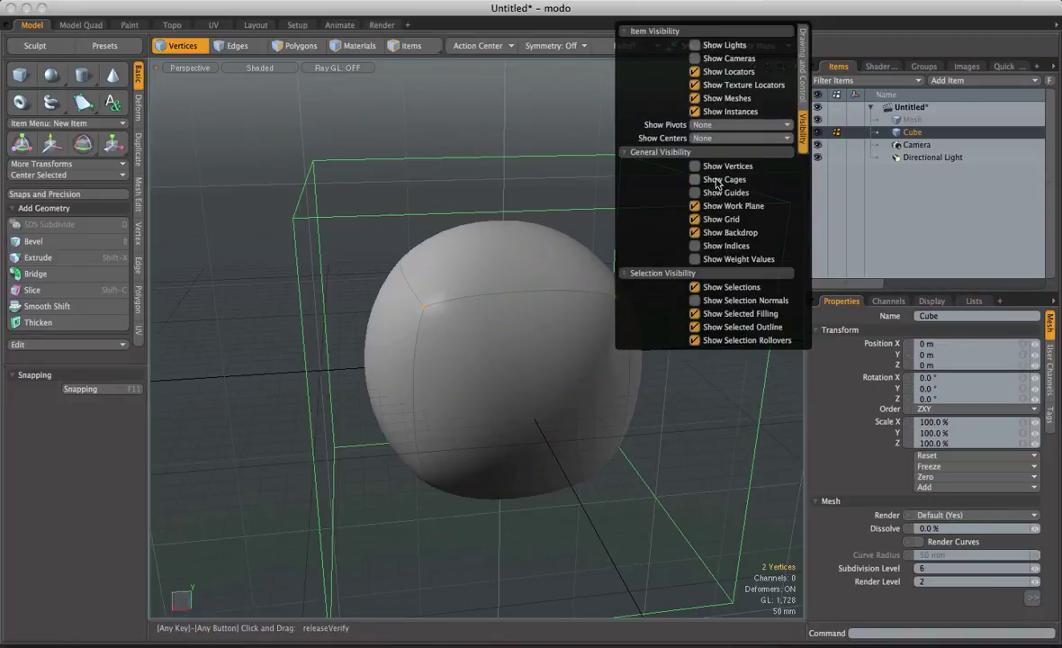
right_click(850, 131)
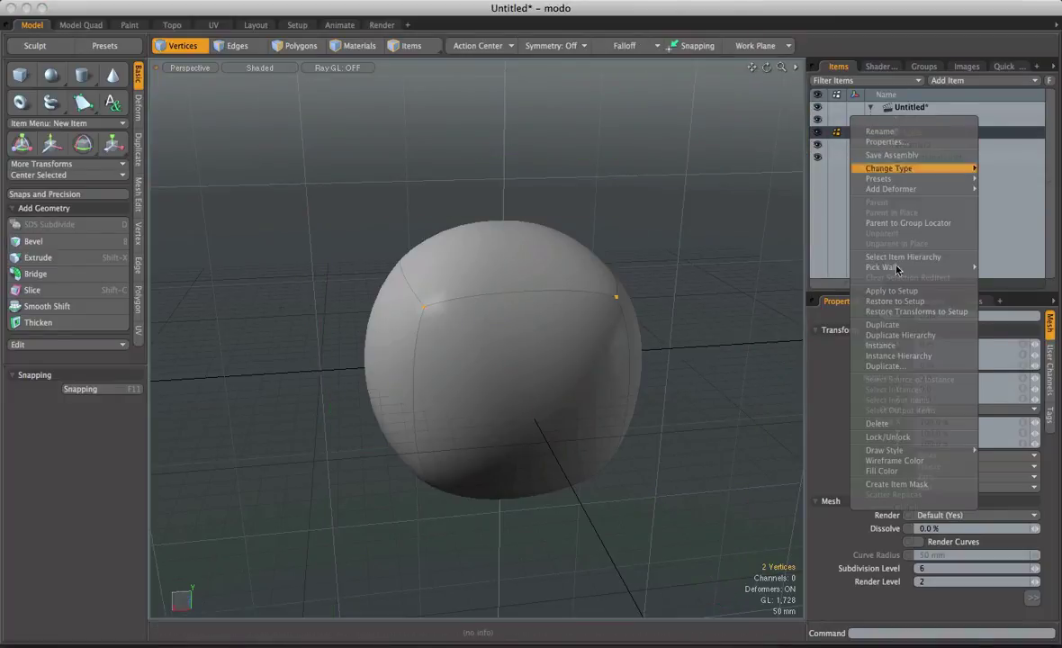
click(877, 423)
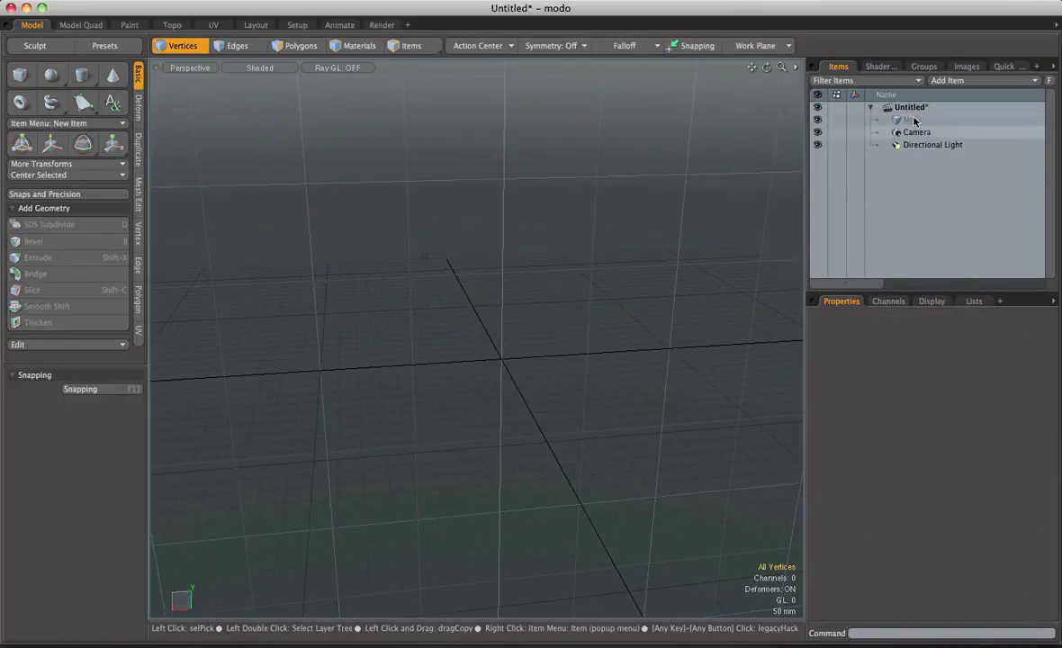
Select the empty Mesh item and draw a flat Cube primitive base about 1.06 m wide and 1.04 m high.
key(alt)
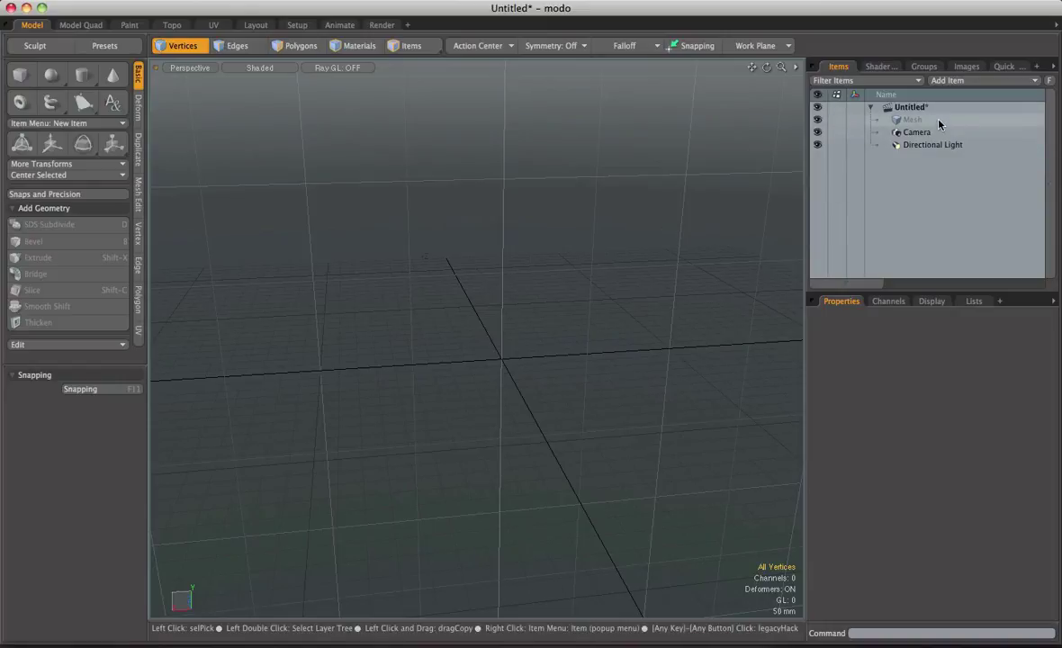
click(939, 124)
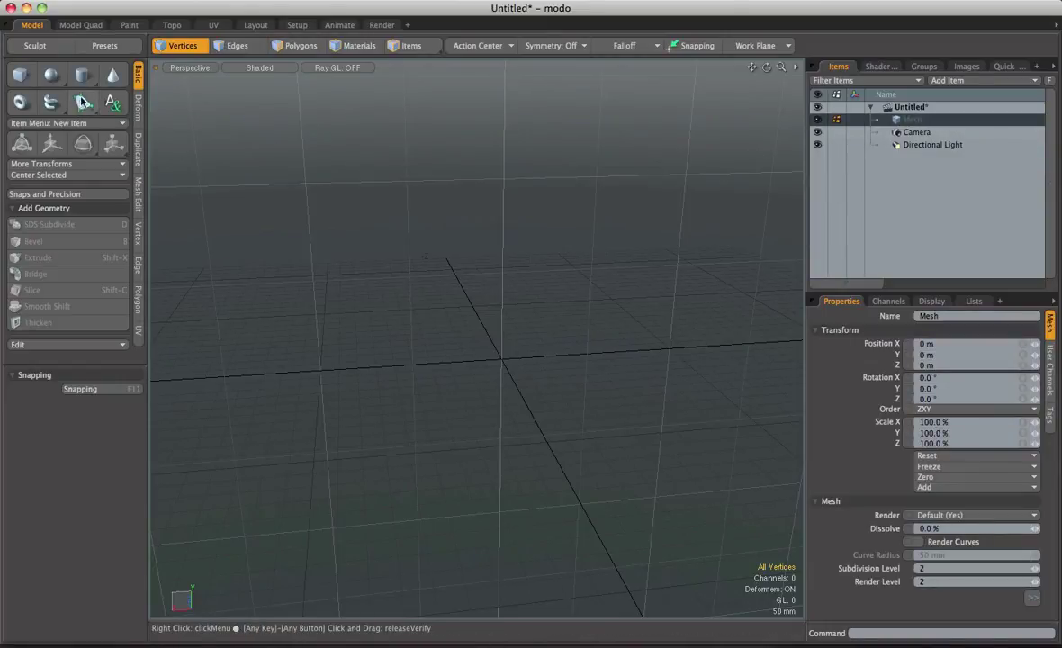
click(23, 78)
alt+drag(476, 282, 381, 314)
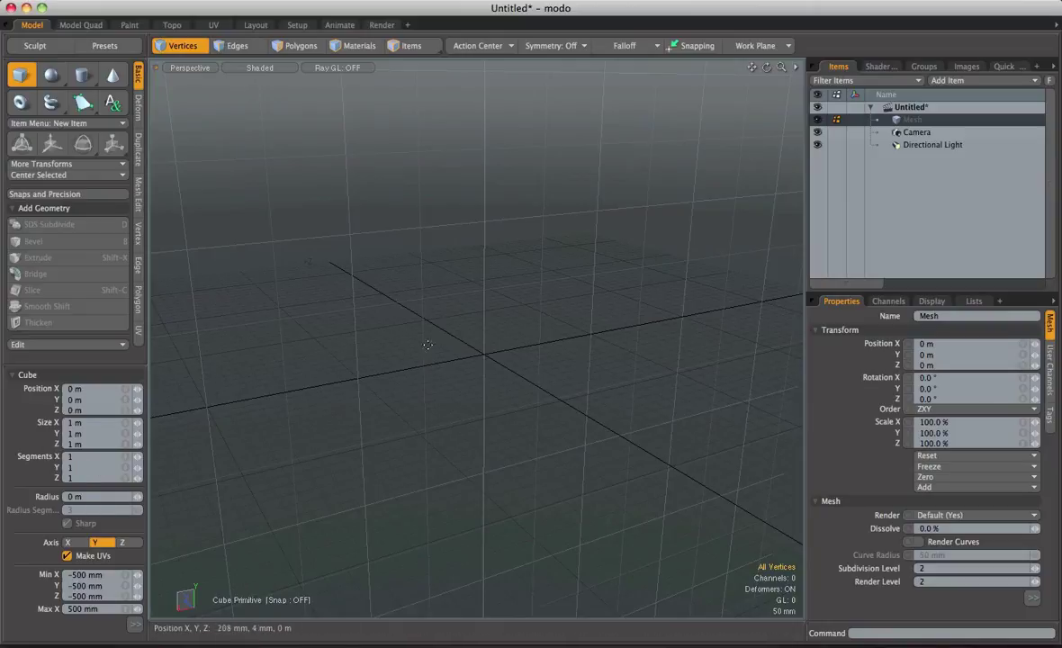
mouse_move(378, 225)
mouse_down()
mouse_move(443, 318)
mouse_move(523, 369)
mouse_move(549, 403)
mouse_up()
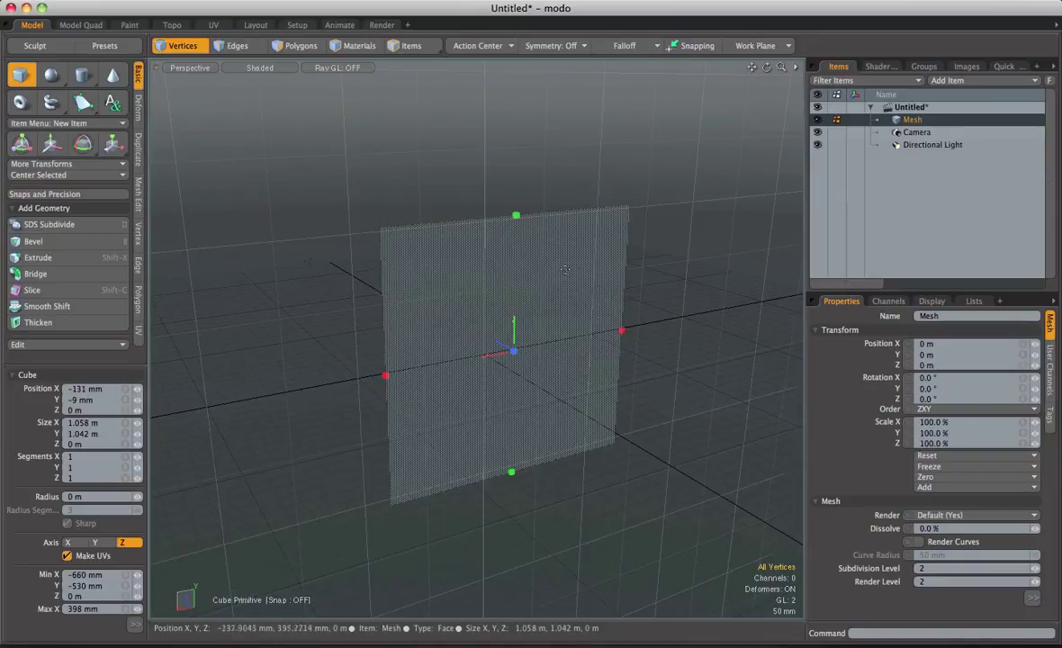
Resize the primitive to about 916 mm wide and 954 mm high, and pull it into a cube about 890 mm deep.
alt+drag(497, 345, 430, 370)
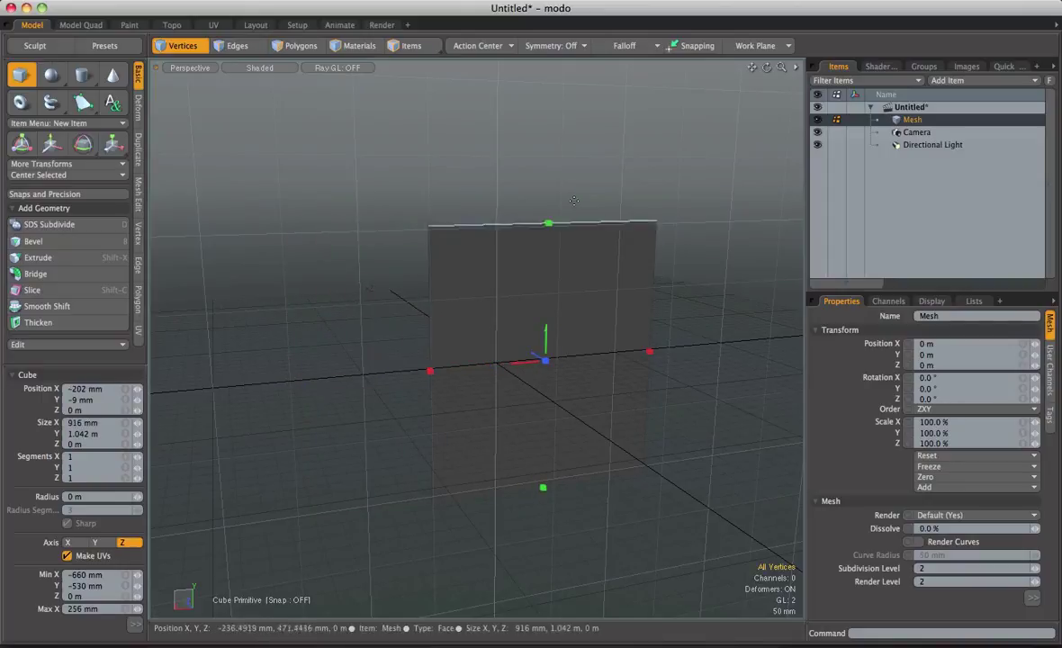
drag(547, 224, 596, 298)
key(1)
mouse_move(377, 361)
mouse_down()
mouse_move(289, 386)
mouse_move(422, 349)
mouse_move(360, 365)
mouse_up()
alt+drag(509, 339, 454, 295)
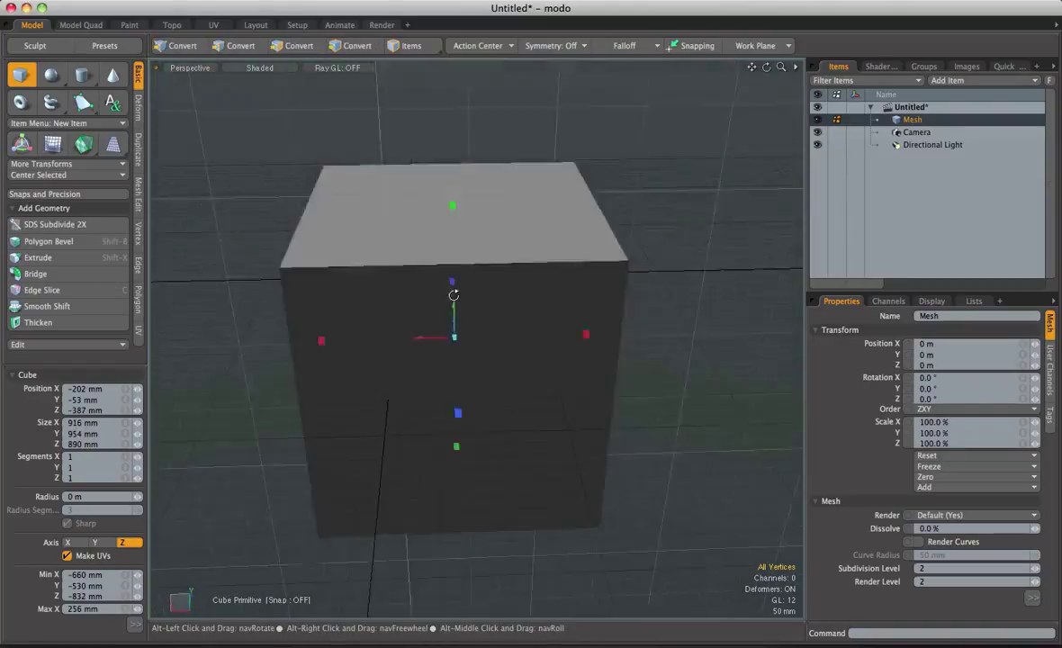
View the cube from the Back, and return the viewport to Perspective.
click(189, 67)
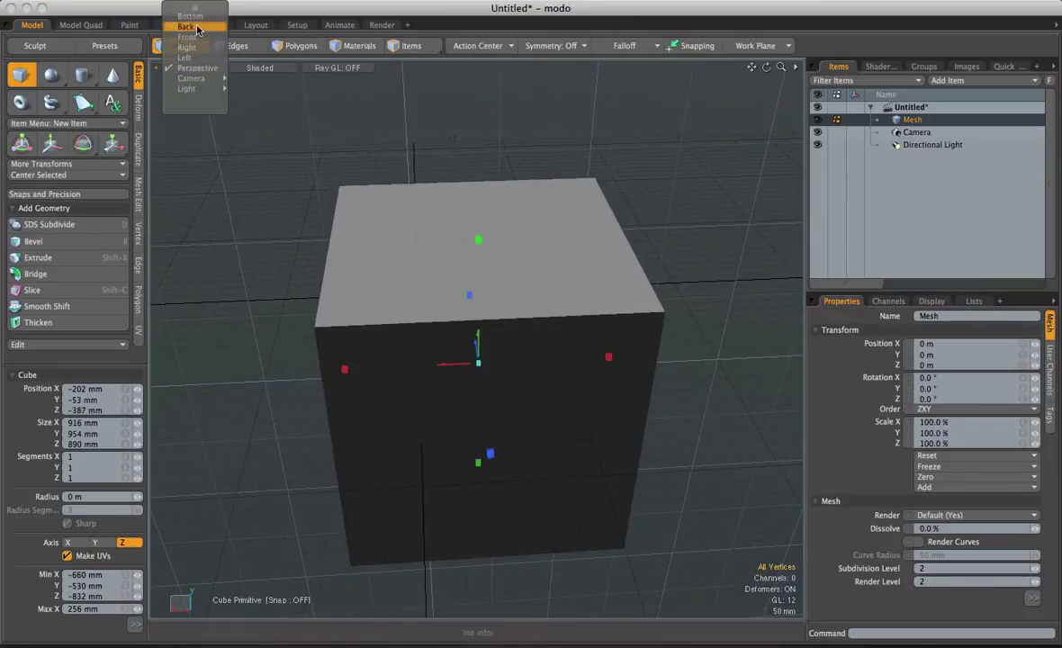
click(186, 27)
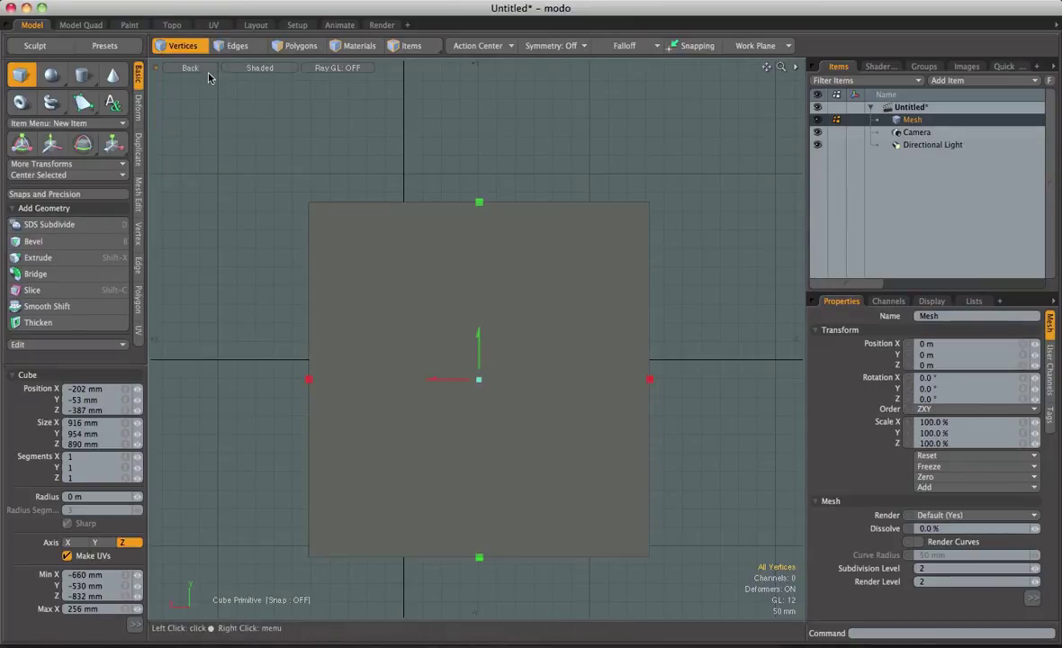
click(203, 69)
click(205, 112)
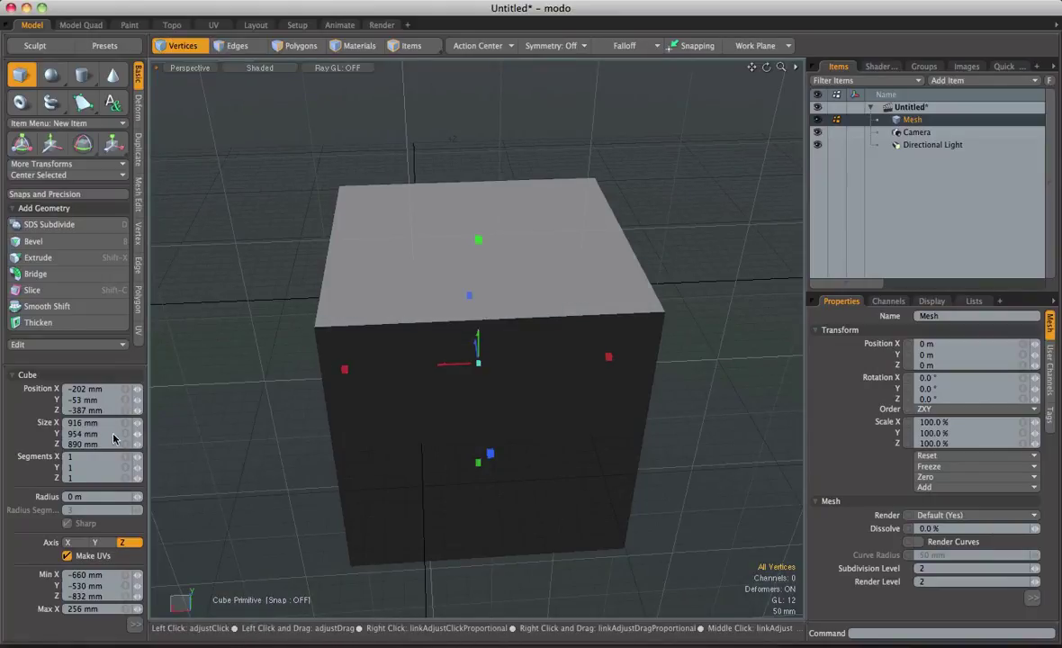
Divide the cube into 2 segments along each of the X, Y and Z axes.
click(80, 458)
text(22)
key(Tab)
text(2)
Adjust the cube's height to about 936 mm and finish the Cube primitive.
drag(139, 439, 140, 430)
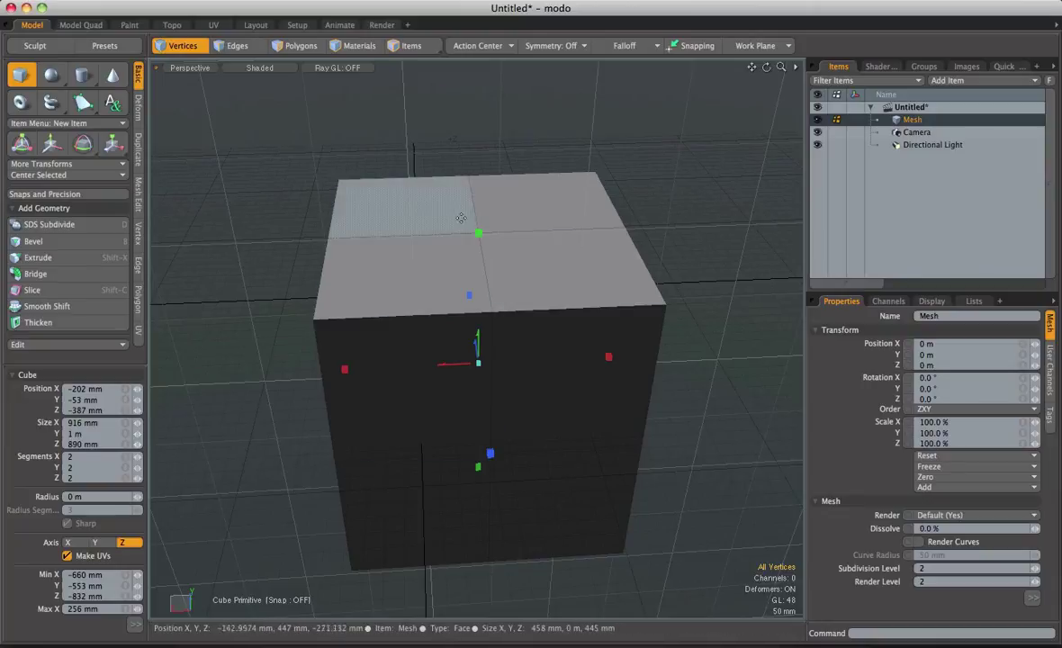
mouse_move(479, 233)
mouse_down()
mouse_move(477, 326)
mouse_move(478, 252)
mouse_up()
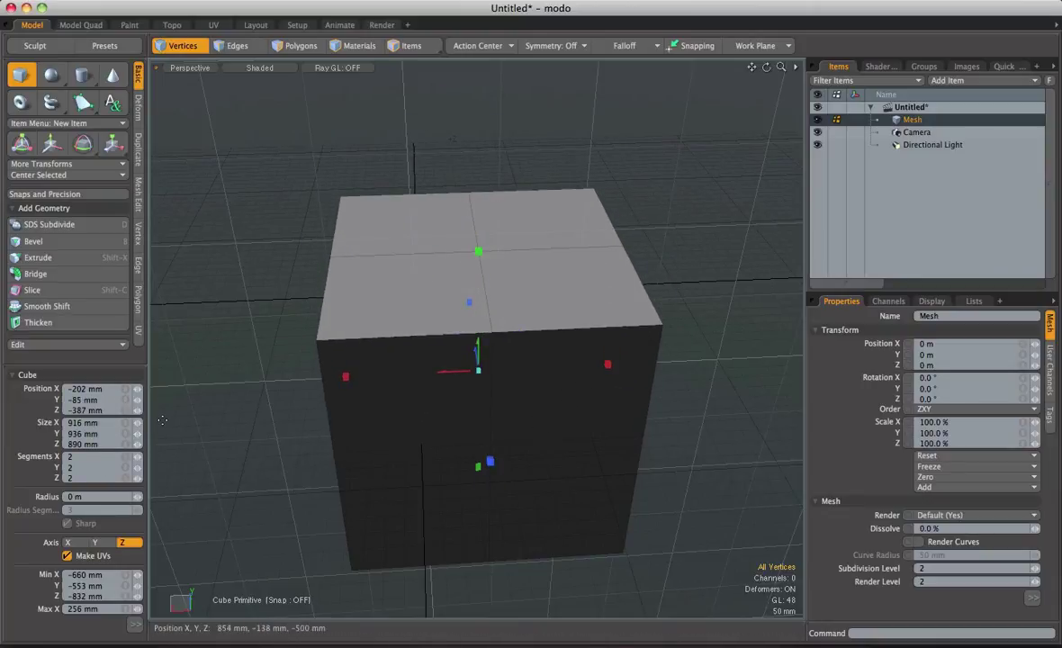
alt+drag(165, 417, 504, 319)
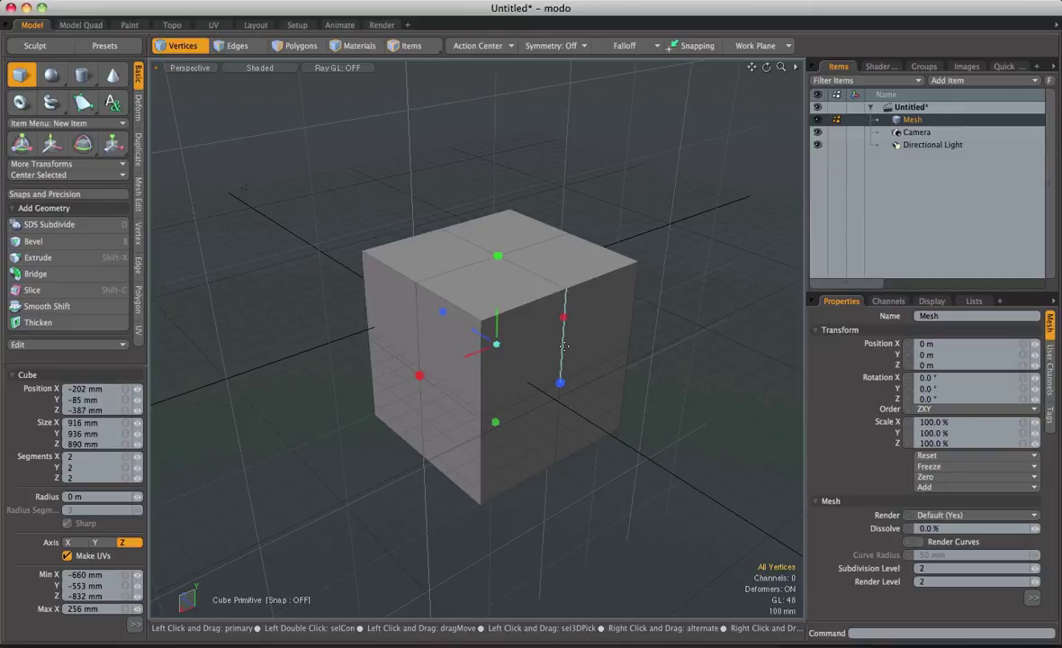
key(space)
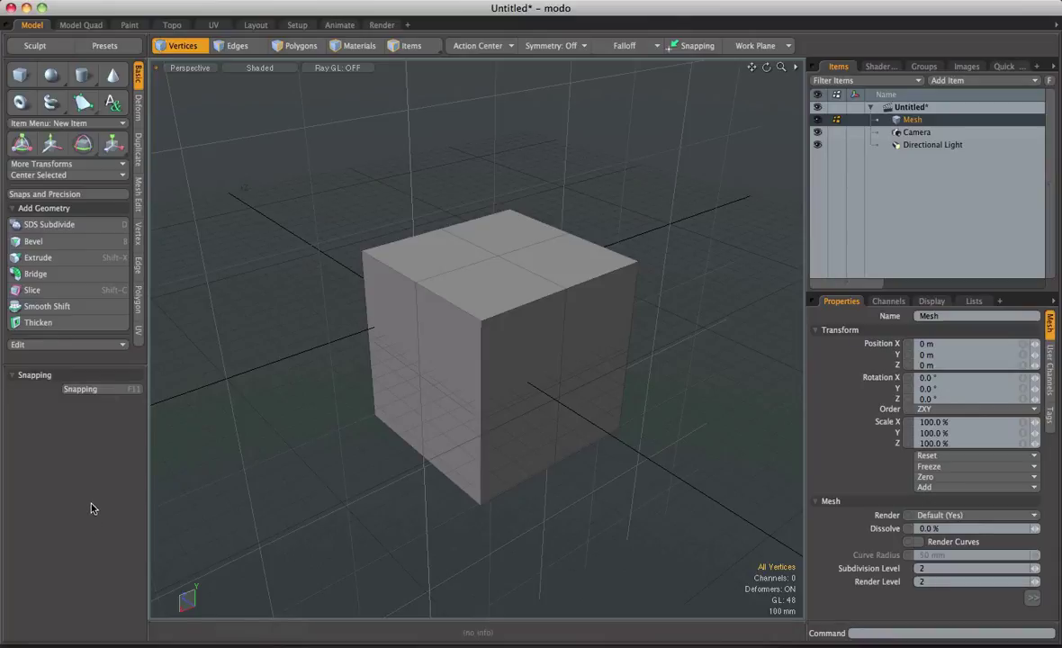
Select both edge segments along one upper side of the cube, try the Move tool on them, and clear the selection.
key(2)
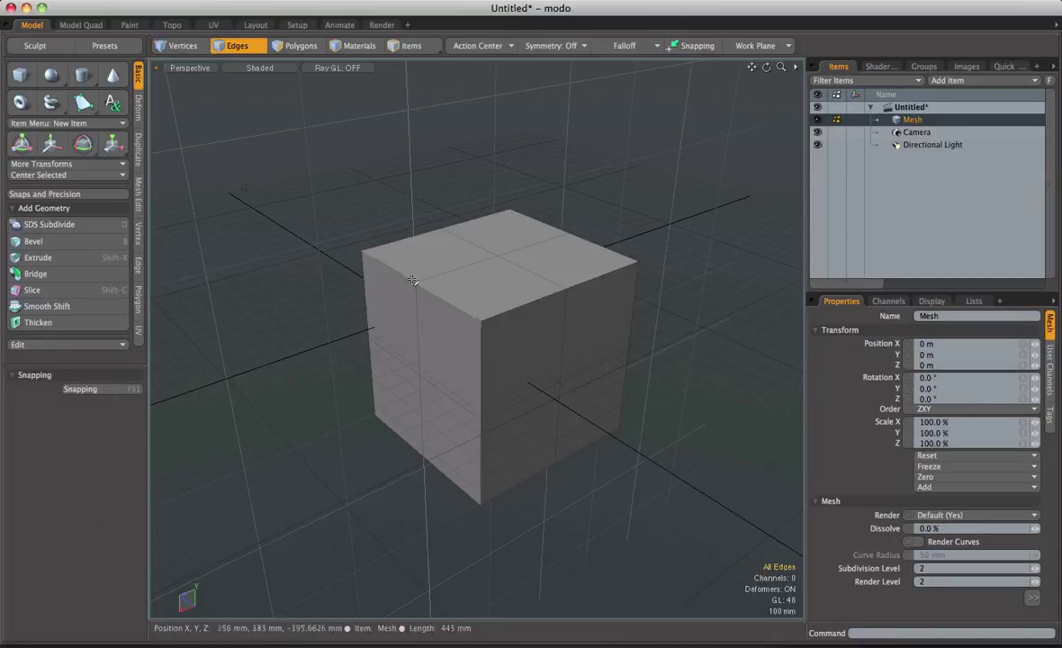
click(399, 273)
shift+click(430, 291)
key(w)
mouse_move(414, 243)
mouse_down()
mouse_move(415, 221)
mouse_move(415, 266)
mouse_move(415, 243)
mouse_up()
key(q)
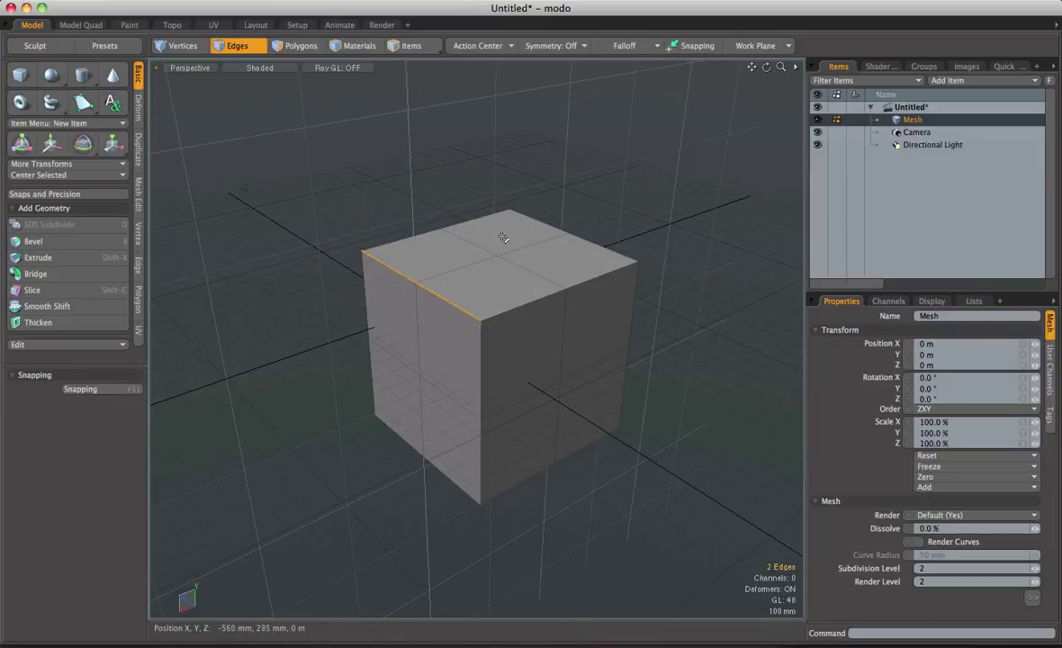
click(533, 182)
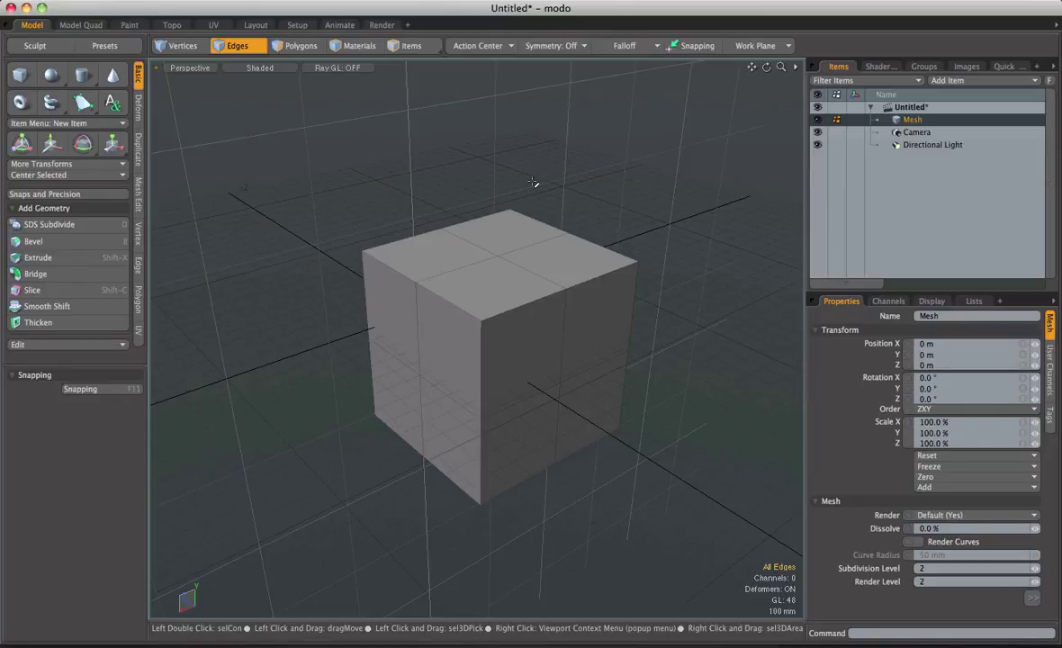
Draw a second, larger cube beside the first in the same Mesh item, about 1.57 m wide and 1.59 m high.
alt+drag(618, 325, 468, 315)
alt+shift+drag(468, 315, 583, 311)
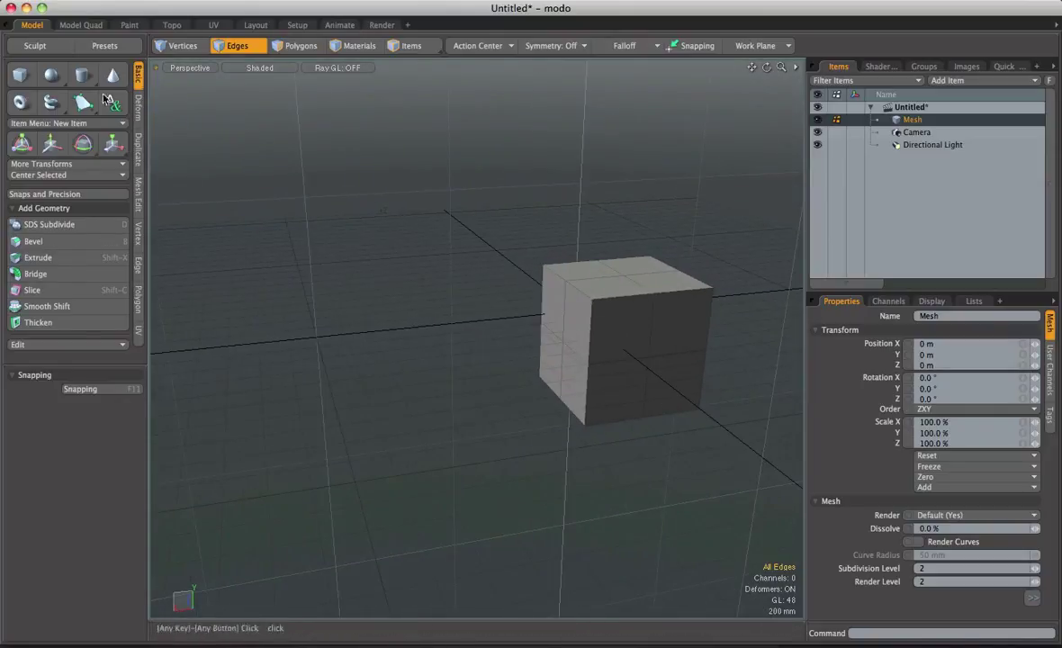
click(20, 75)
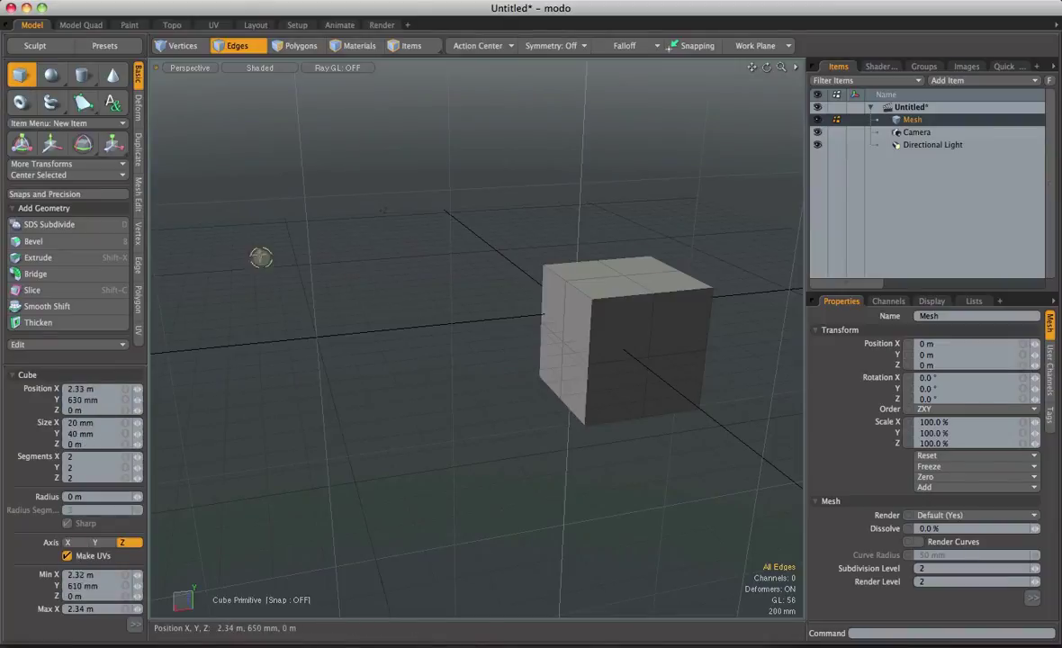
drag(261, 258, 477, 430)
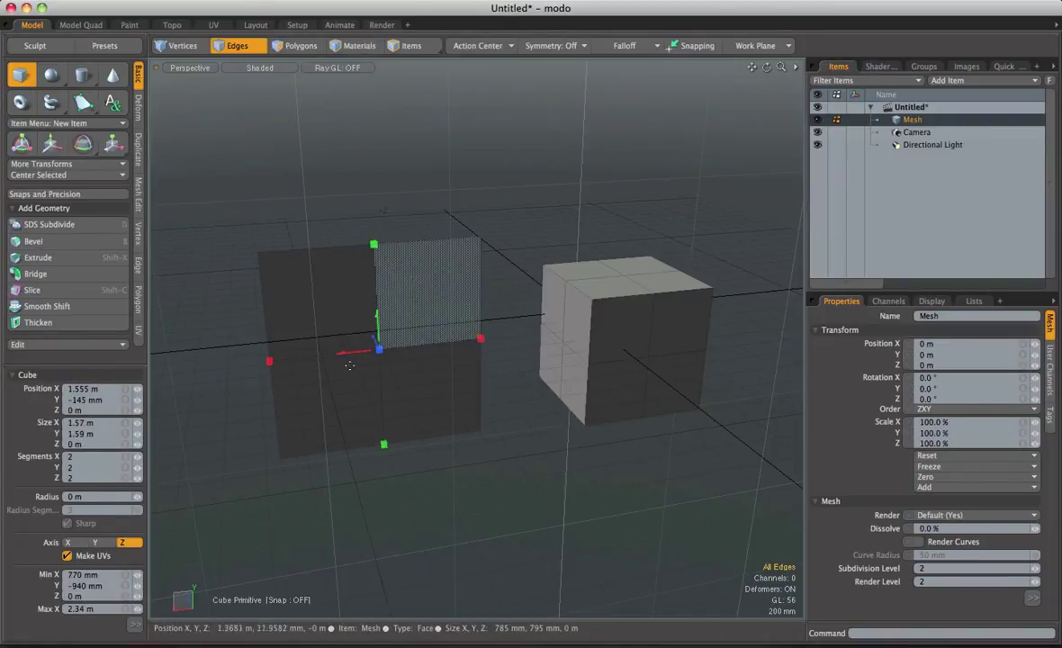
alt+drag(323, 360, 558, 269)
key(space)
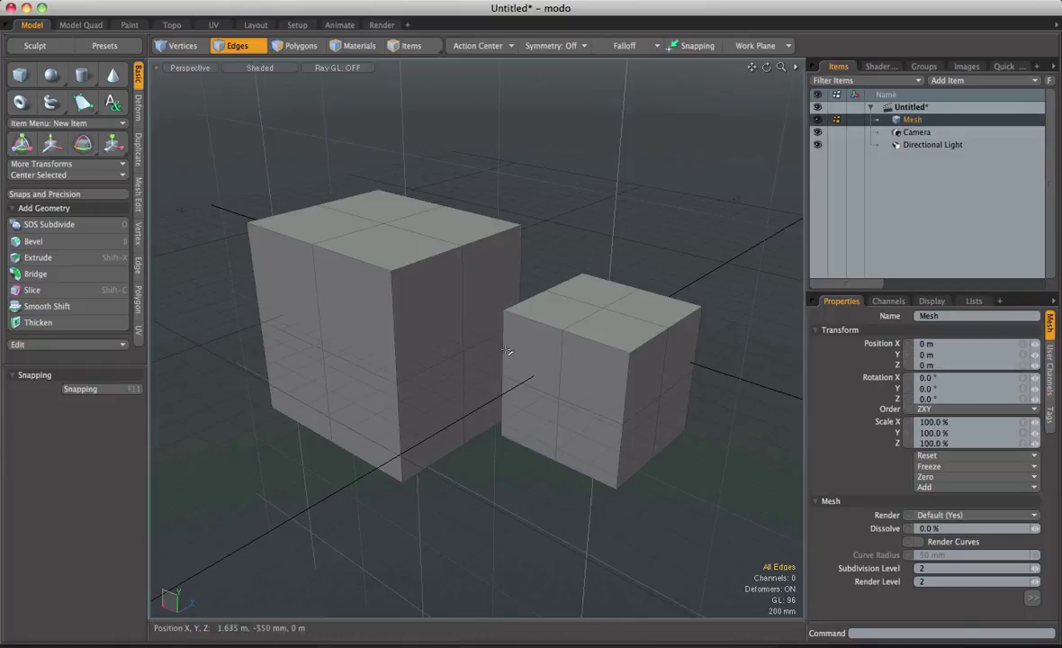
click(464, 338)
alt+drag(492, 307, 585, 308)
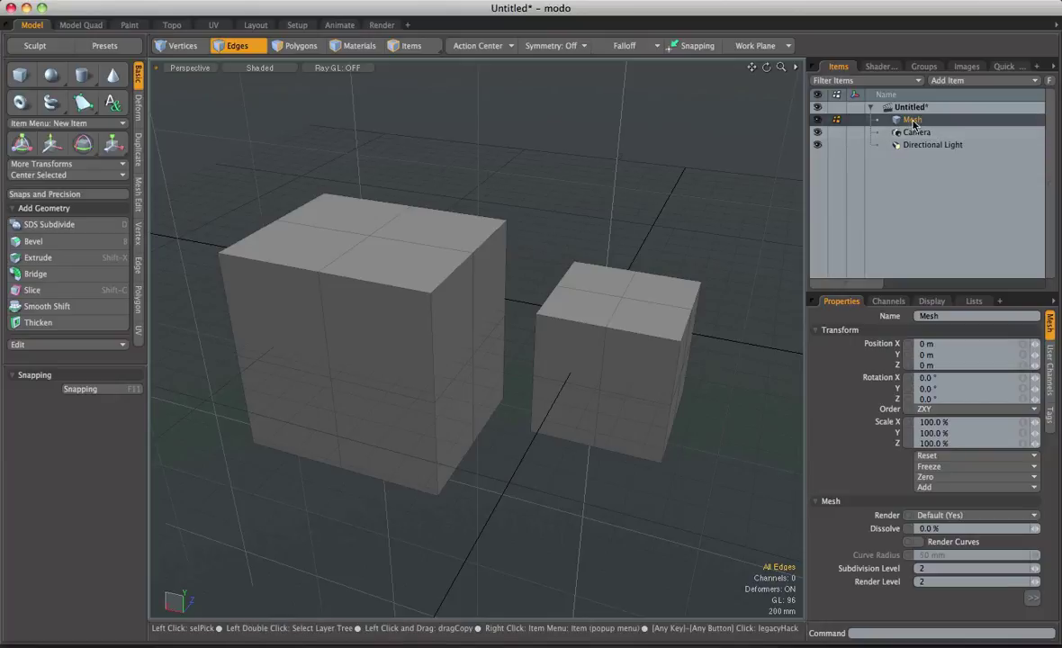
Shift the Mesh item's Position X to -16.1 mm, and reset it to 0.
drag(1035, 344, 1034, 344)
click(971, 344)
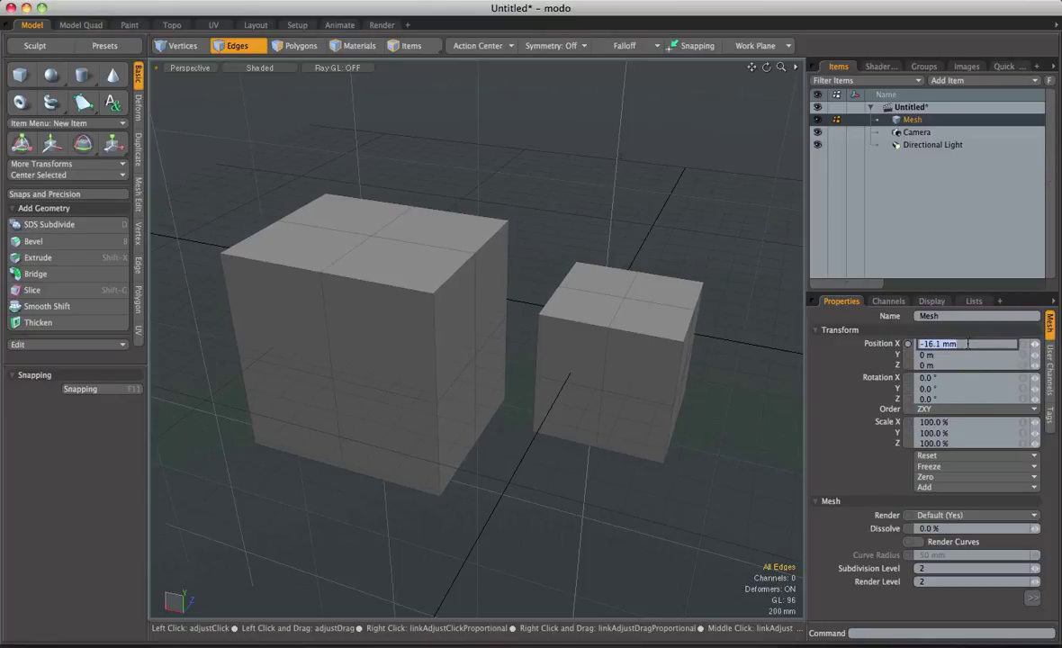
text(0)
key(Return)
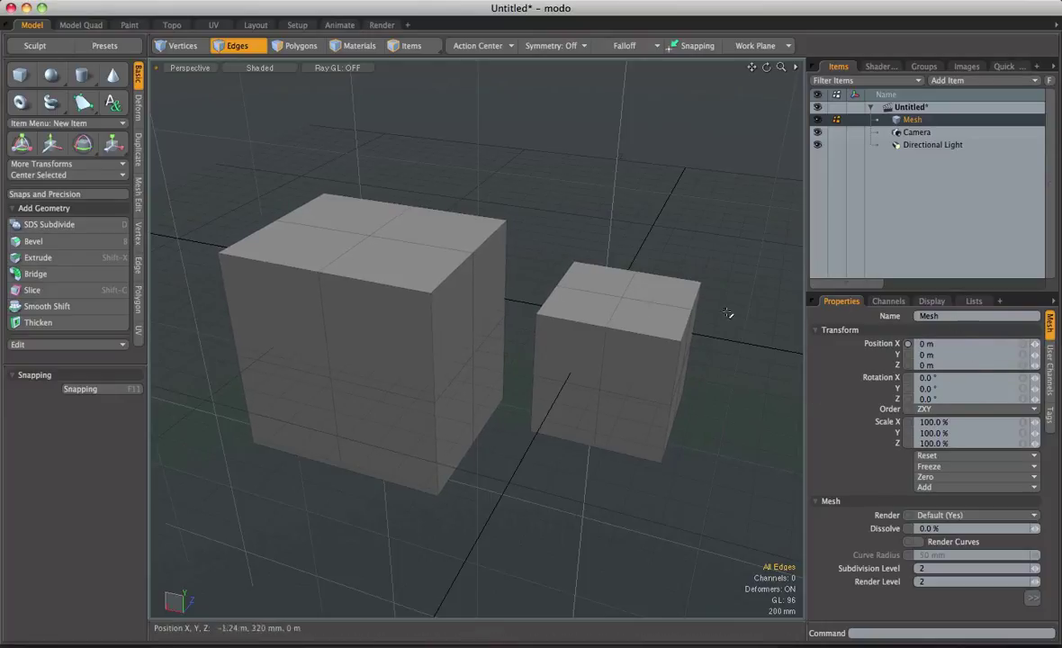
In polygon mode, select all connected polygons of the larger cube and delete them.
key(3)
double_click(437, 335)
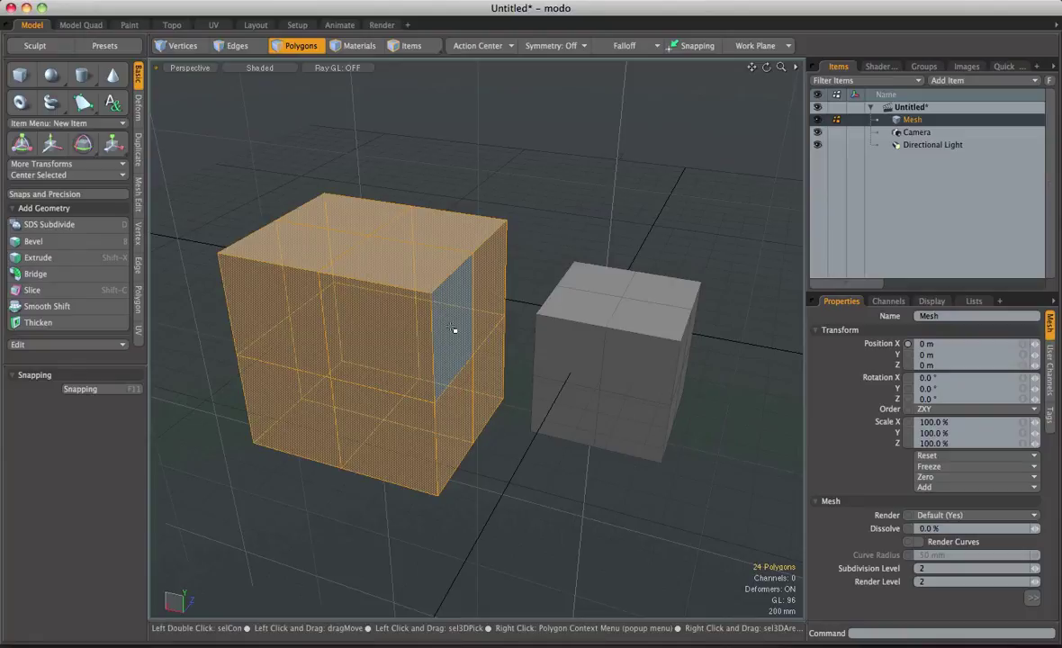
key(Delete)
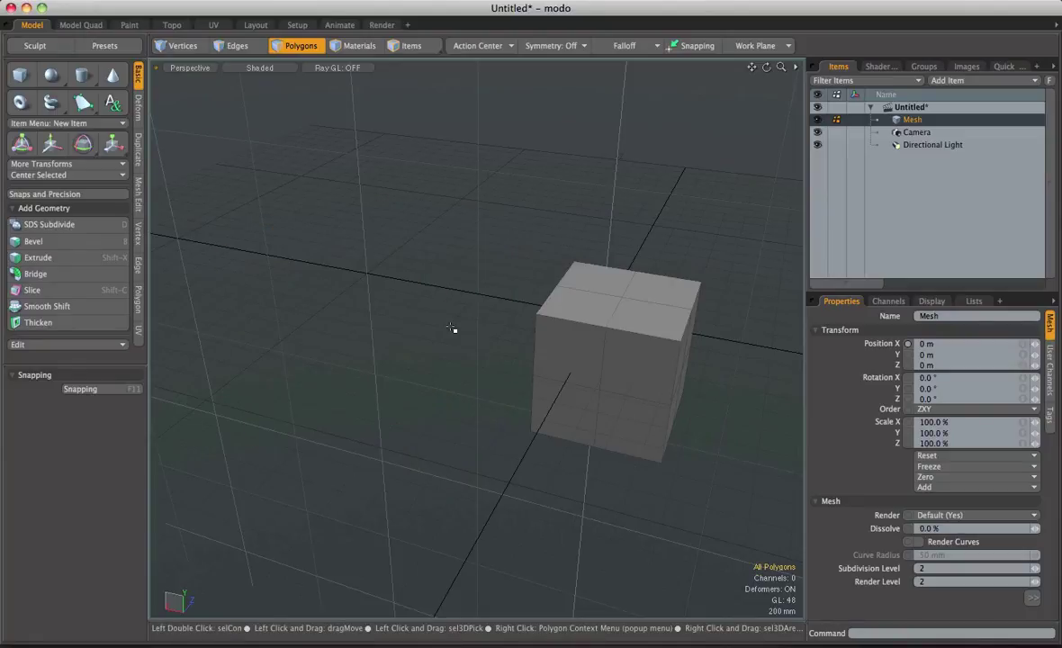
alt+shift+drag(453, 330, 583, 292)
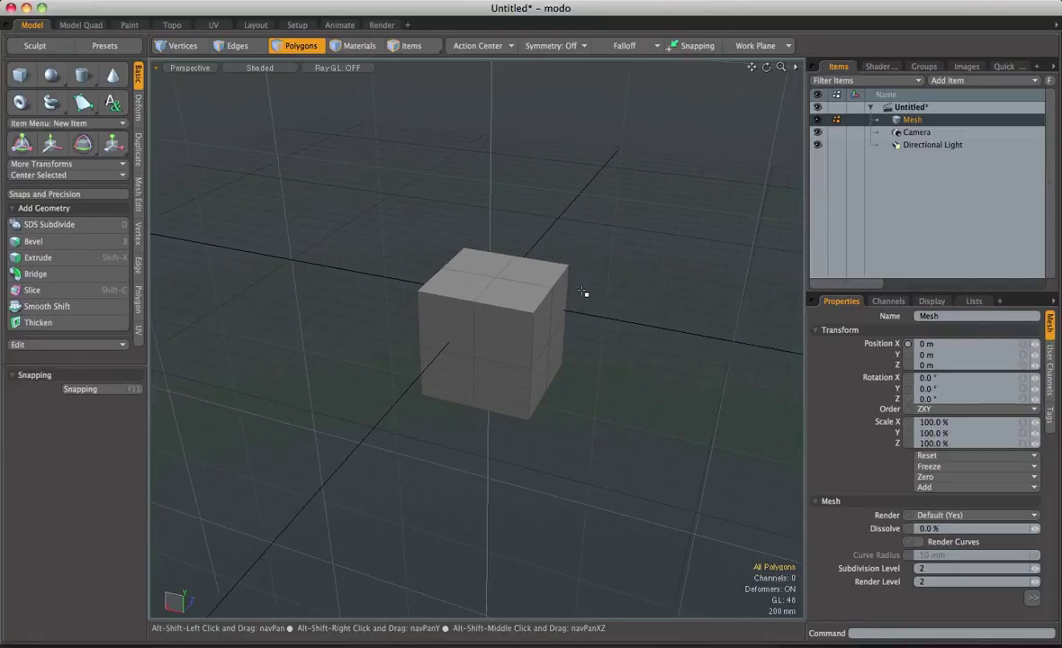
Add a second, empty Mesh item to the scene.
click(967, 81)
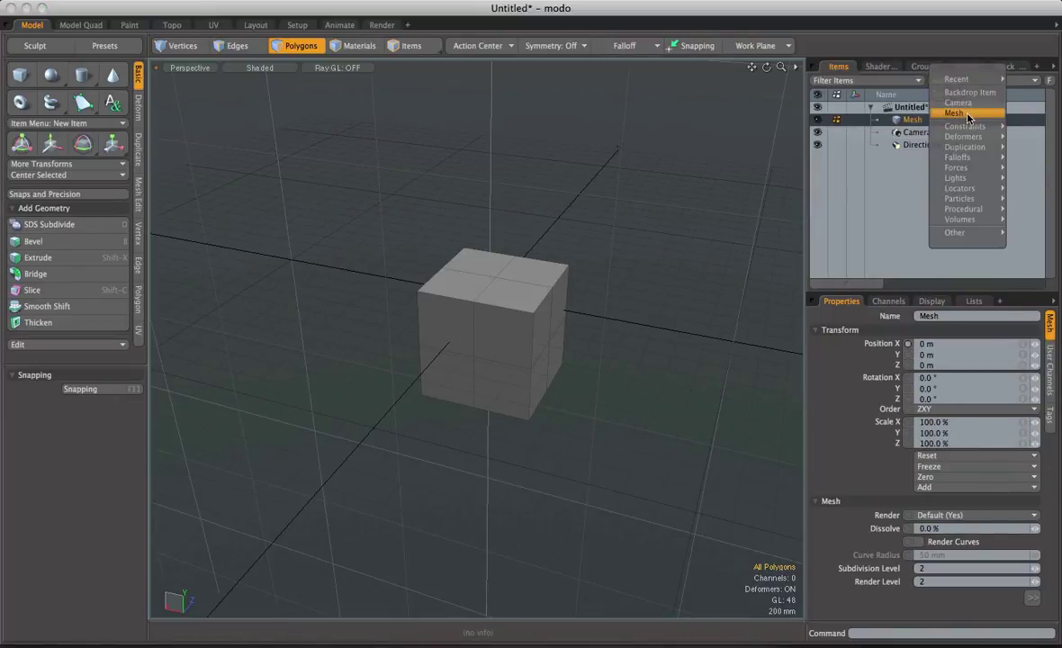
mouse_move(957, 79)
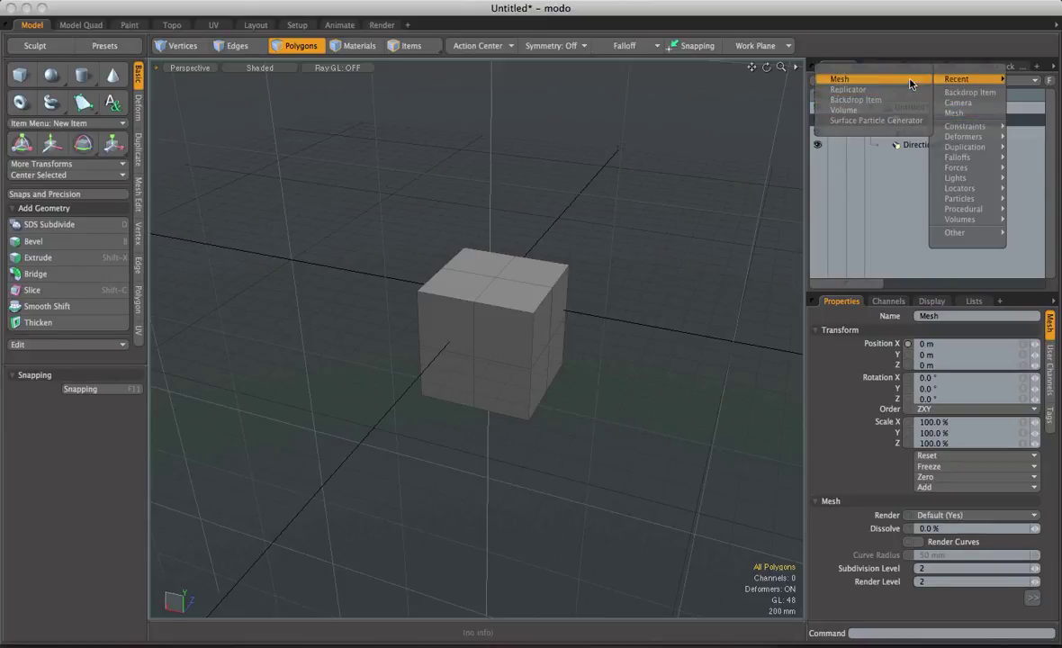
click(839, 79)
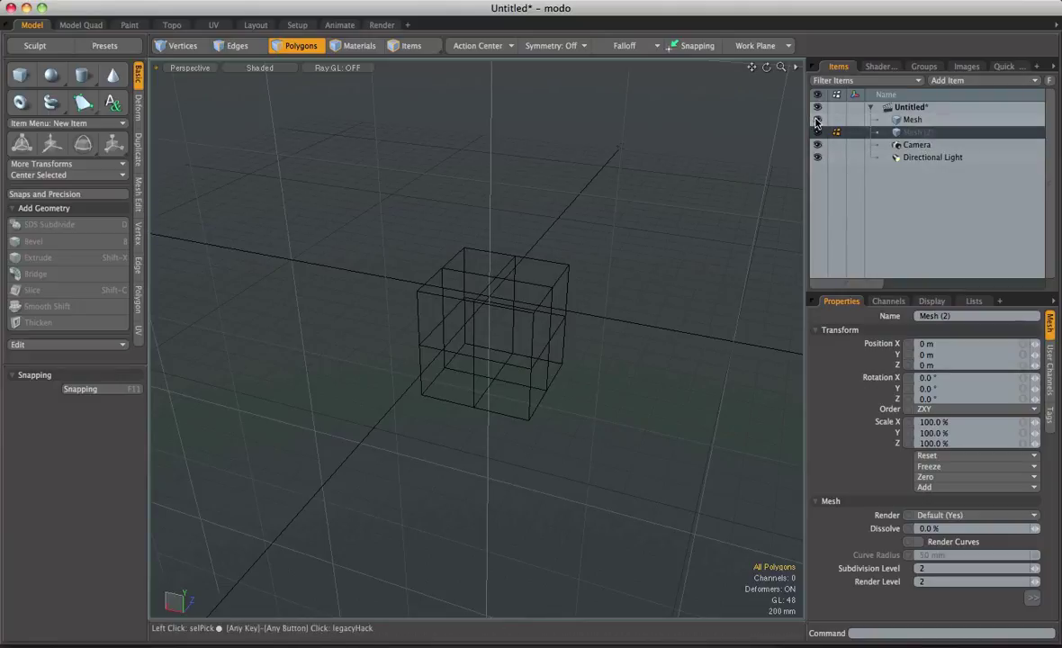
Make the original Mesh item active and look through the viewport's visibility and drawing options without changing any.
click(913, 120)
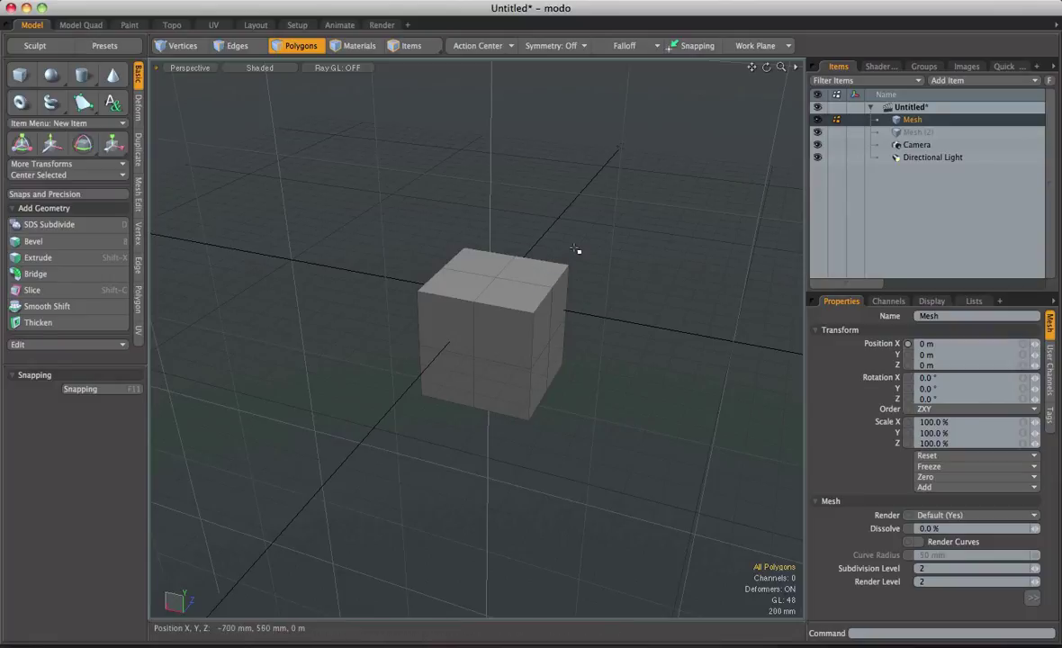
key(o)
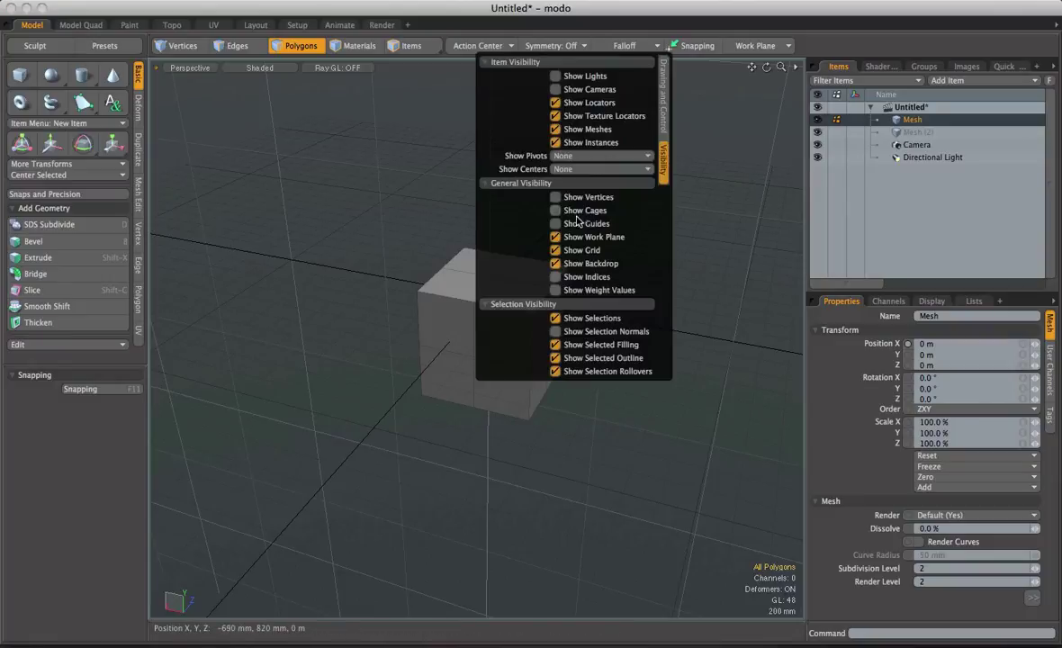
click(662, 95)
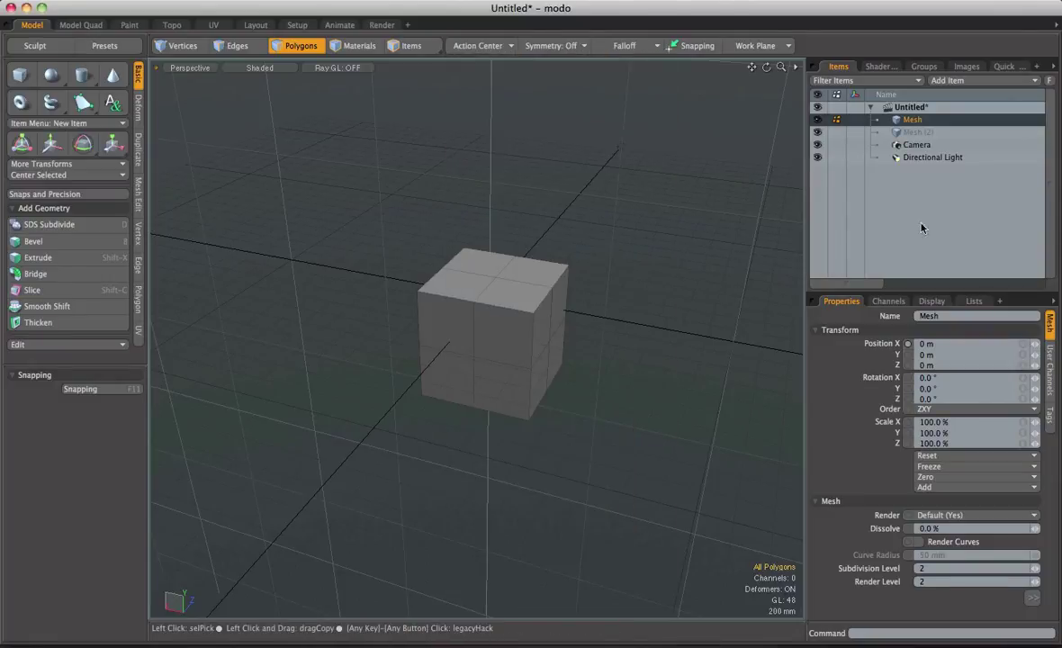
In the second Mesh item, create a cube of about 1.58 × 1.45 × 1.58 m beside the first one.
click(910, 133)
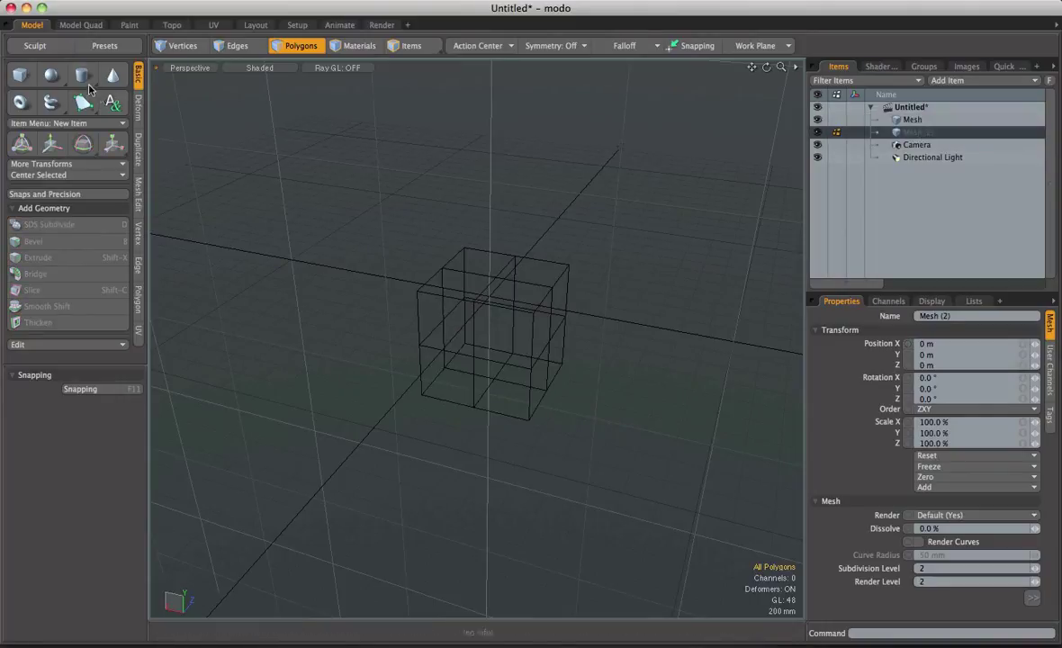
click(21, 79)
mouse_move(538, 294)
alt+mouse_down()
mouse_move(403, 256)
mouse_move(485, 246)
mouse_move(455, 265)
mouse_move(396, 238)
mouse_move(539, 374)
mouse_move(466, 332)
mouse_move(566, 284)
alt+mouse_up()
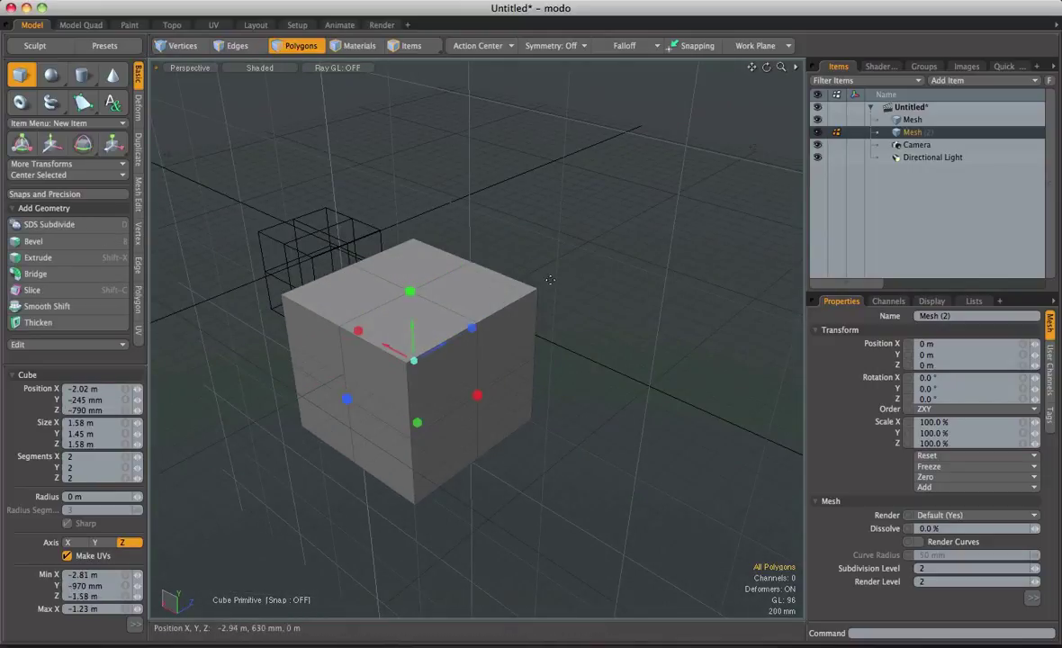
key(space)
Compare the two Mesh items by activating each, and set the second Mesh item's Position X to 1 m.
alt+drag(467, 292, 632, 254)
click(911, 120)
click(912, 133)
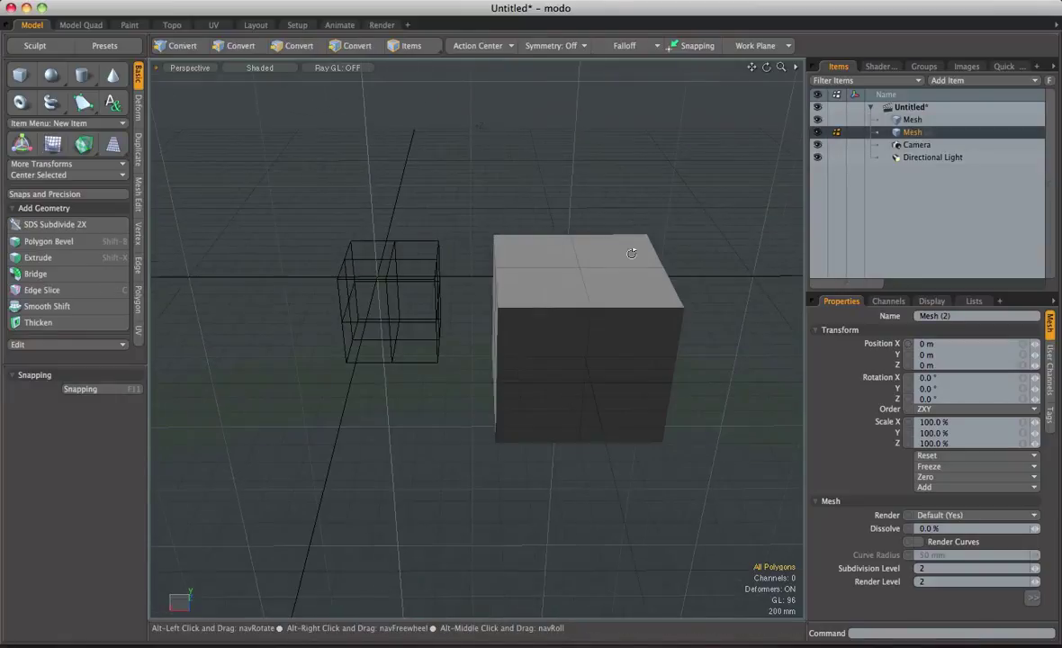
click(951, 345)
text(1)
key(Return)
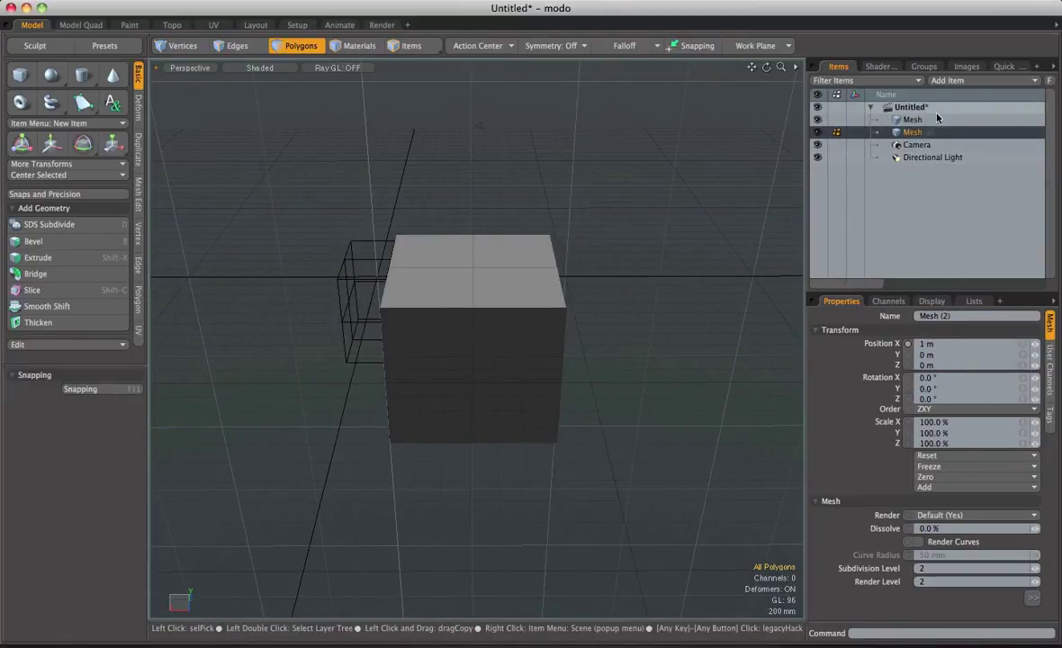
Set the original Mesh item's Position Y to 2 m.
click(938, 121)
click(951, 354)
text(2)
key(Return)
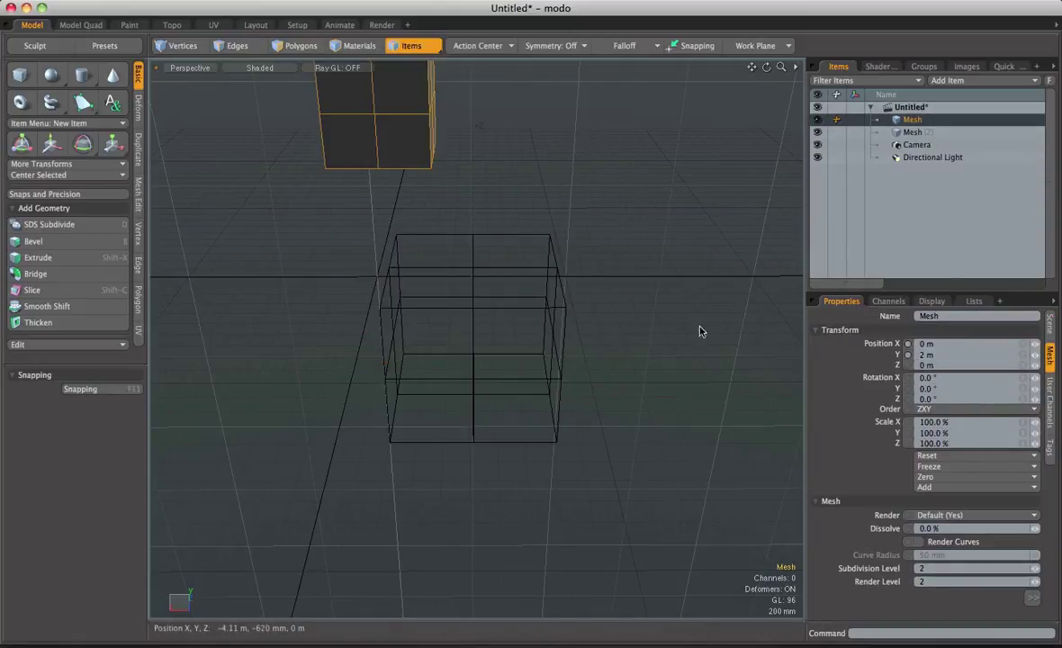
alt+drag(700, 327, 485, 254)
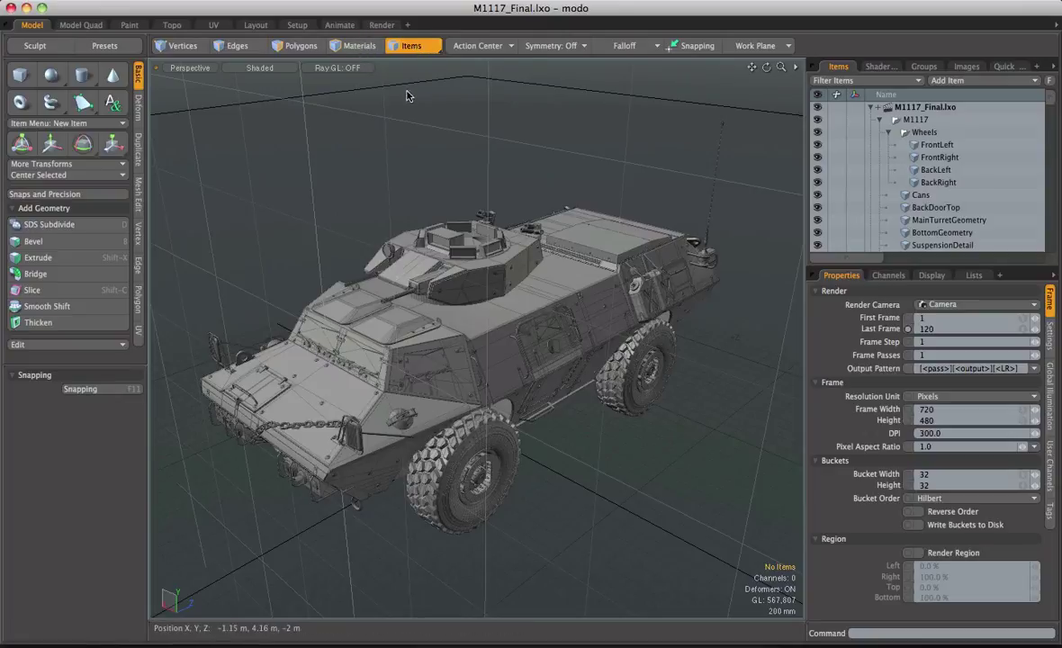
In item mode, pick the BackLeft, FrontLeft and FrontRight wheels one at a time on the M1117 vehicle, ending with FrontLeft selected.
click(430, 50)
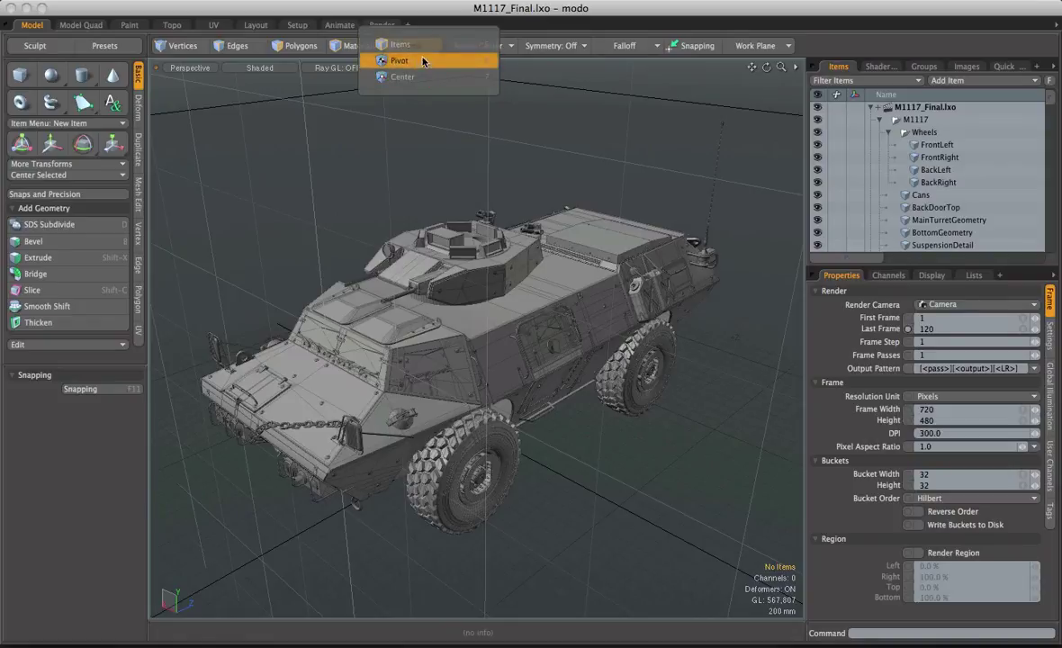
click(419, 48)
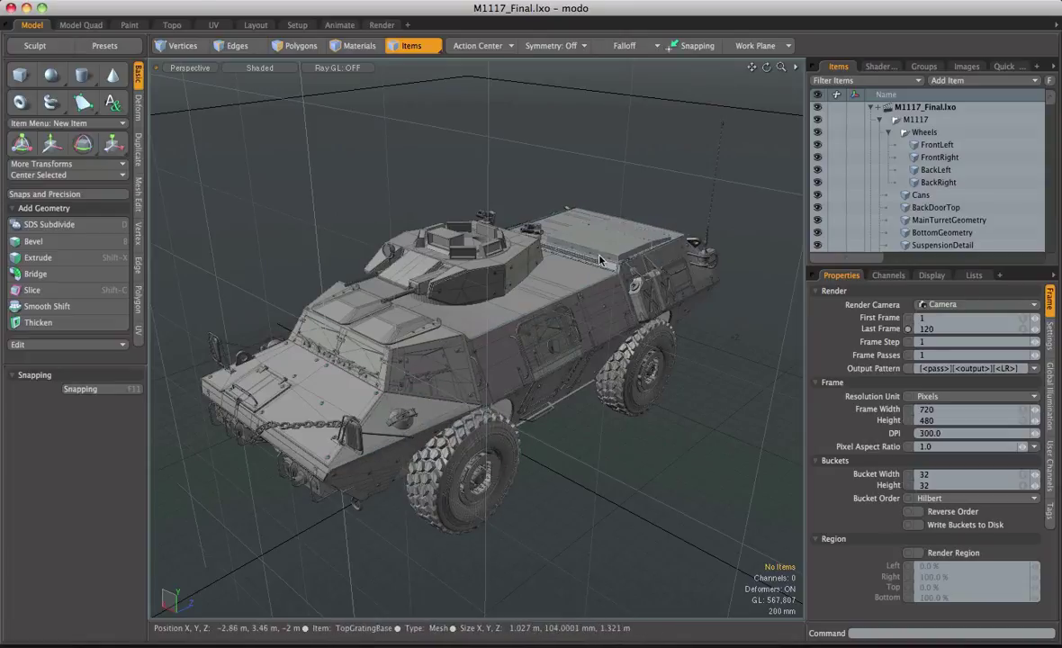
click(628, 400)
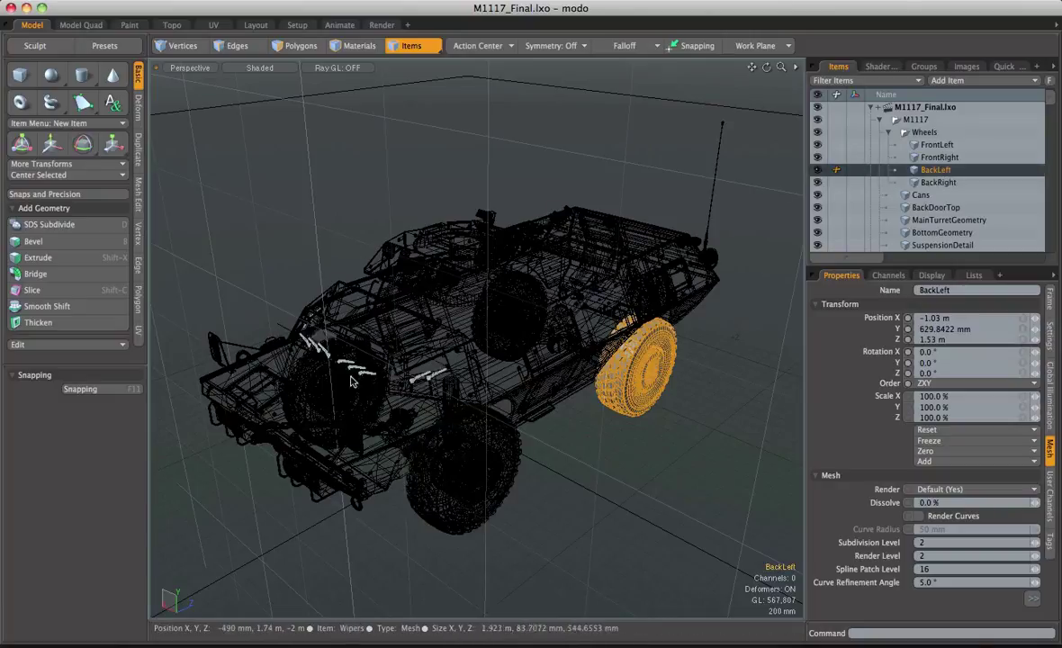
click(441, 515)
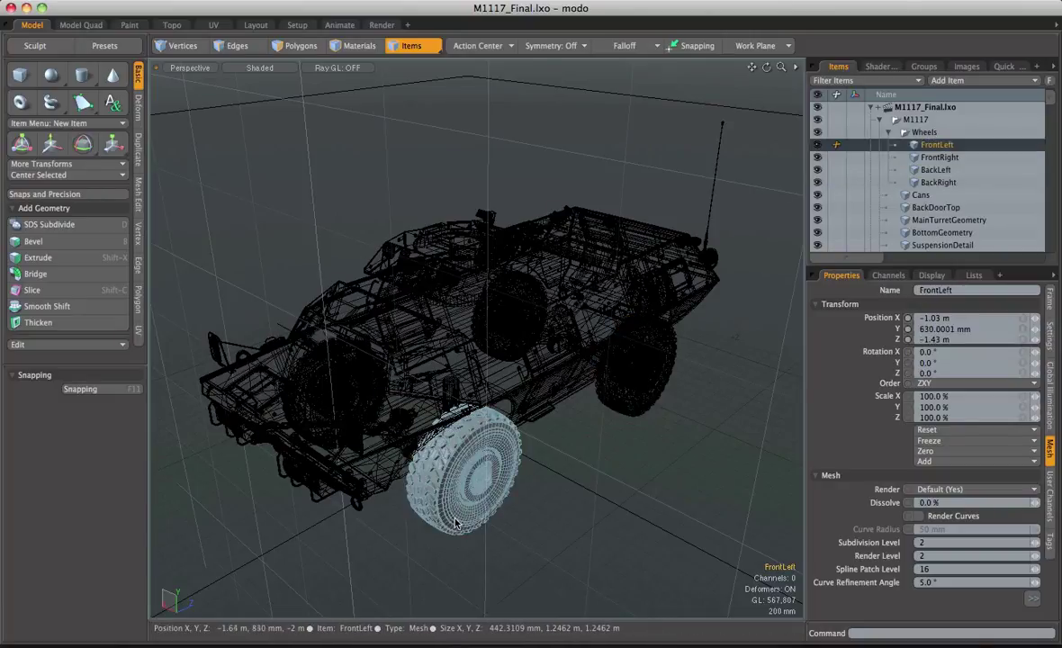
click(331, 394)
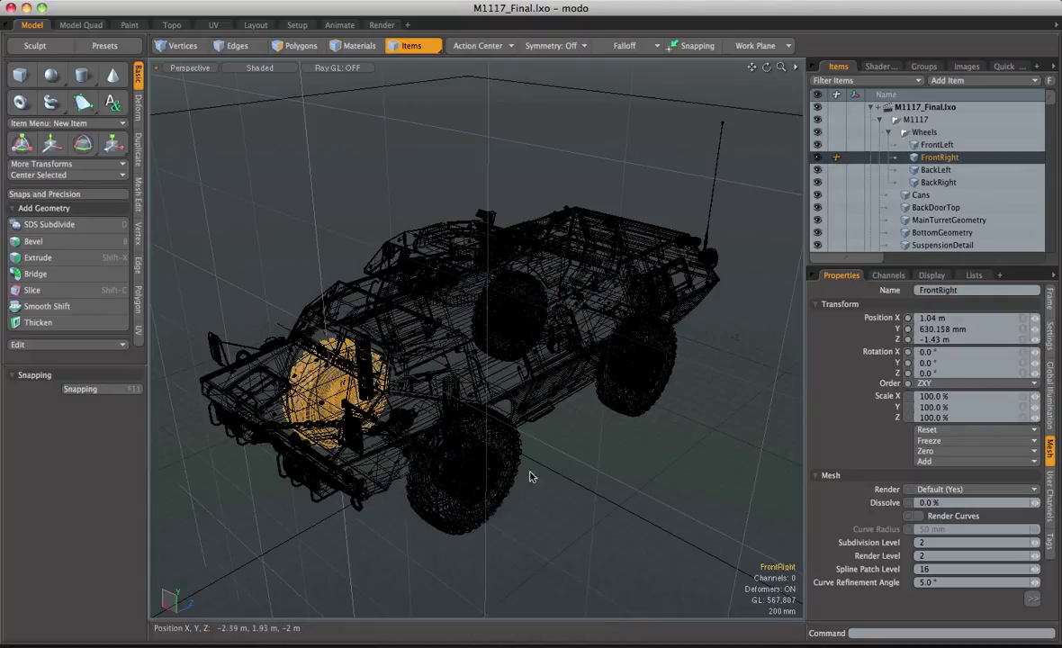
click(467, 519)
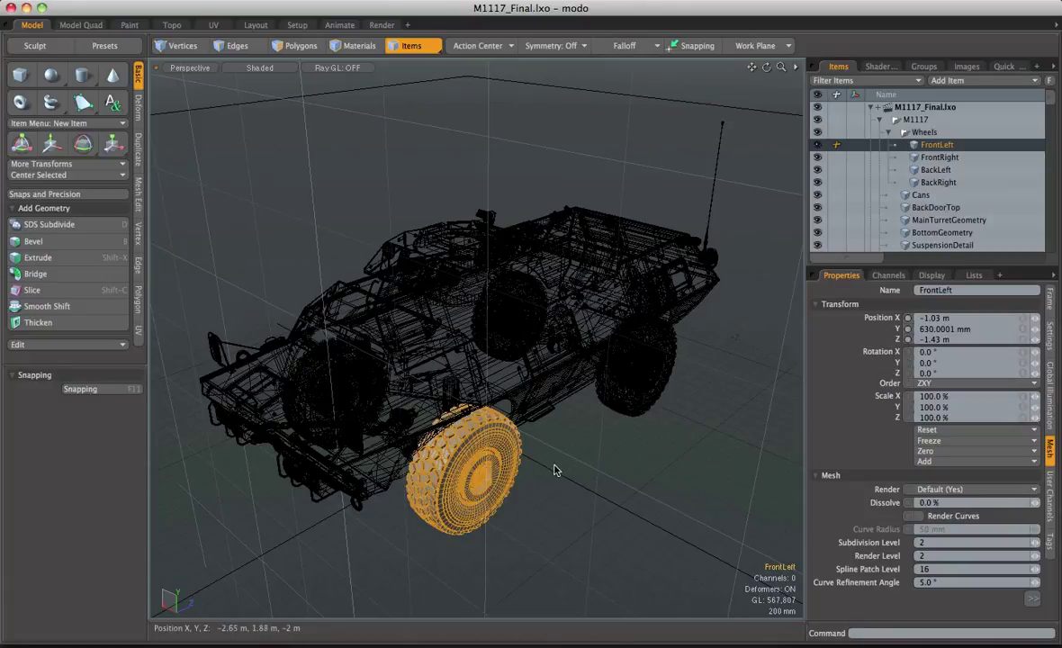
key(shift+a)
alt+drag(491, 342, 366, 303)
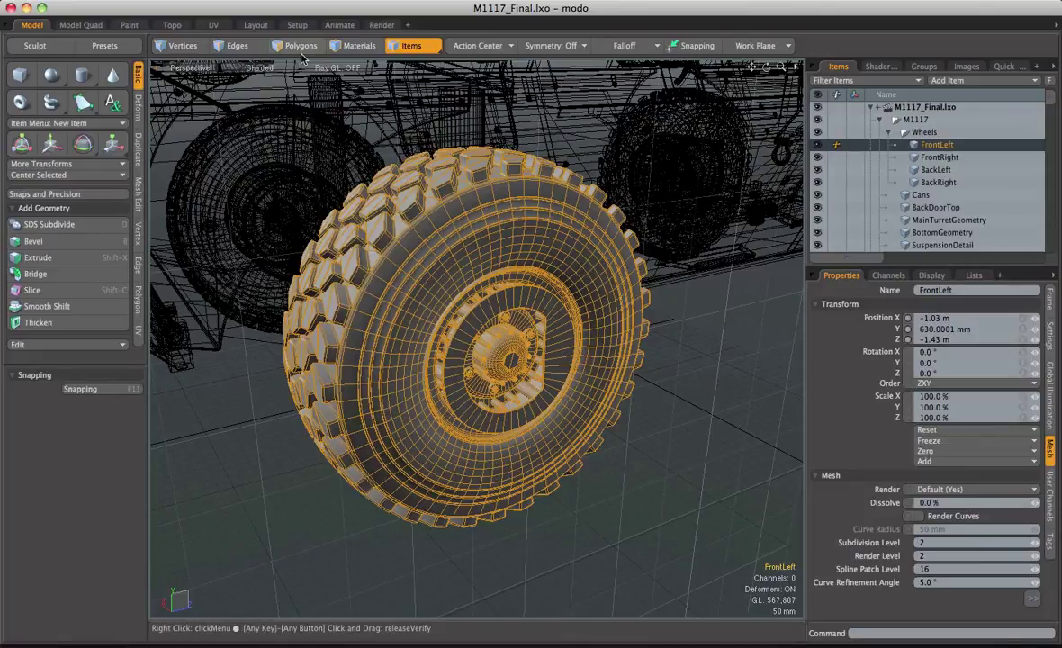
Cycle the FrontLeft wheel through polygon, vertex, edge, material and center selection modes, and return to item mode.
click(303, 47)
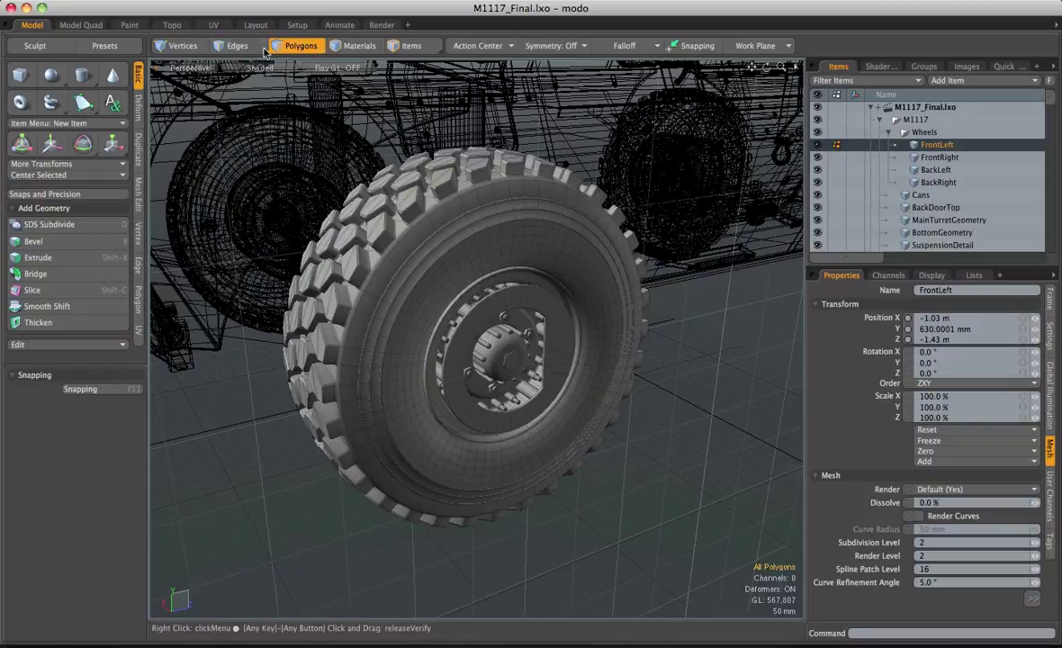
key(1)
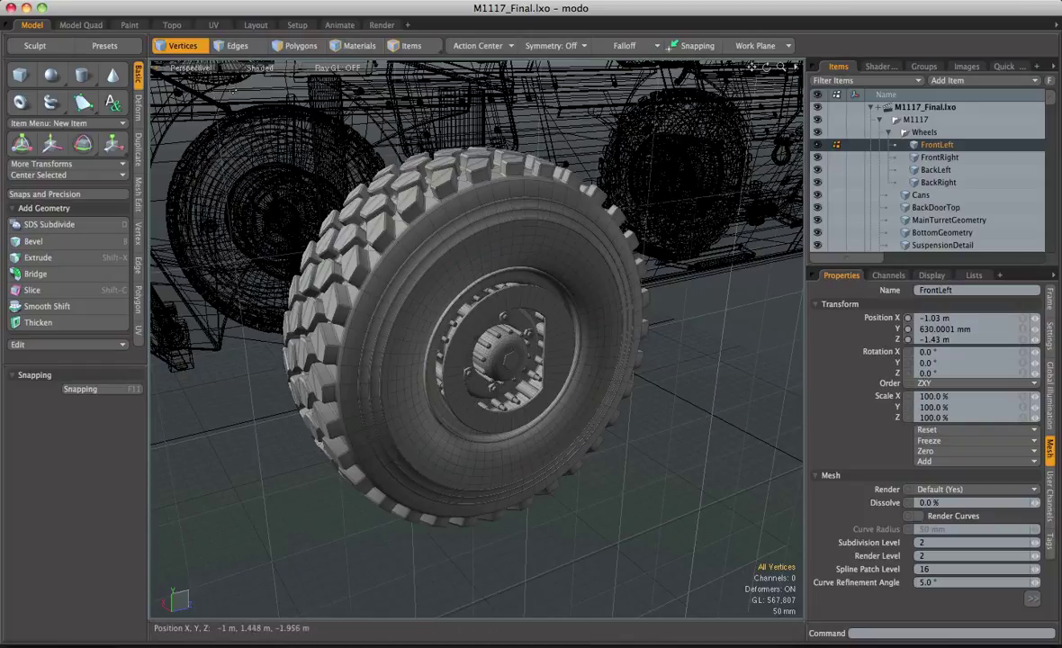
key(2)
key(3)
key(4)
key(5)
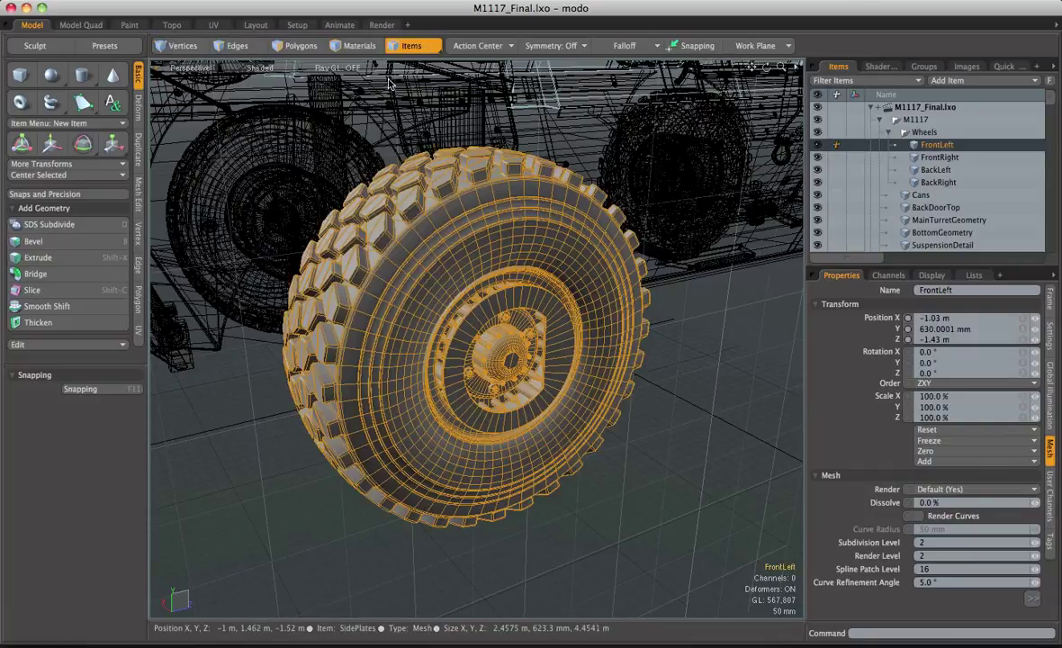
click(435, 51)
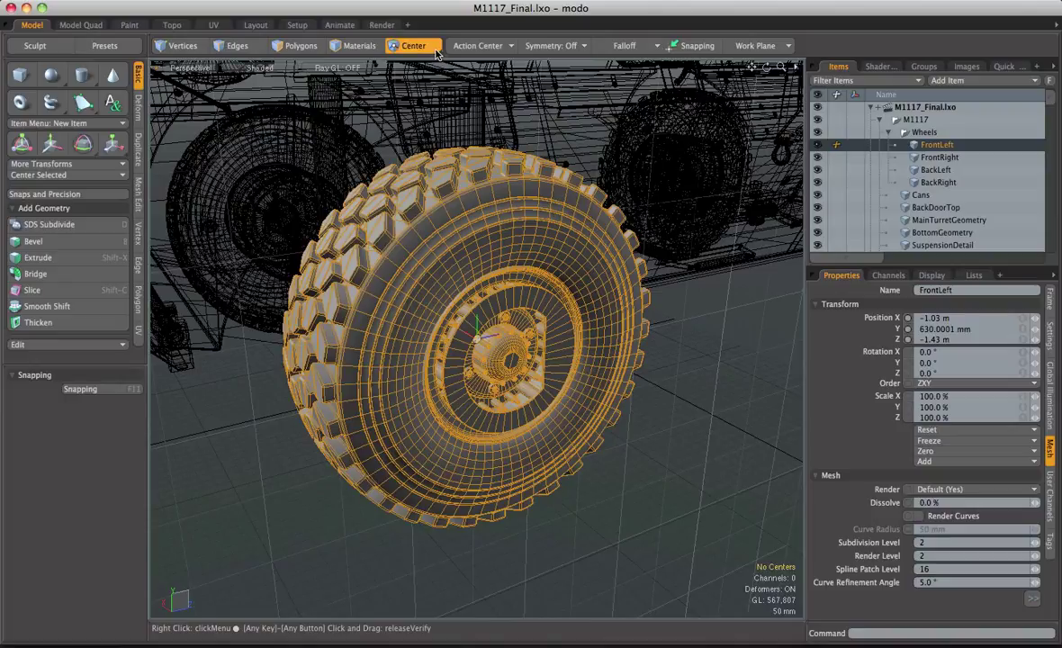
click(435, 51)
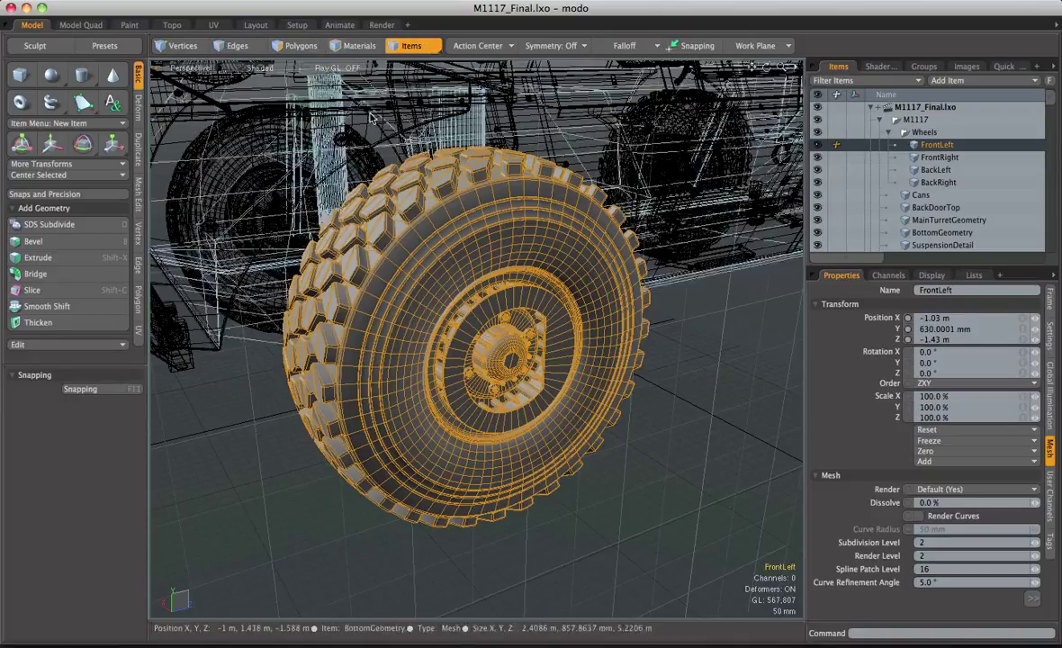
In polygon mode, select one polygon on the tire, paint-select a curved band around the sidewall, and clear the selection.
click(303, 46)
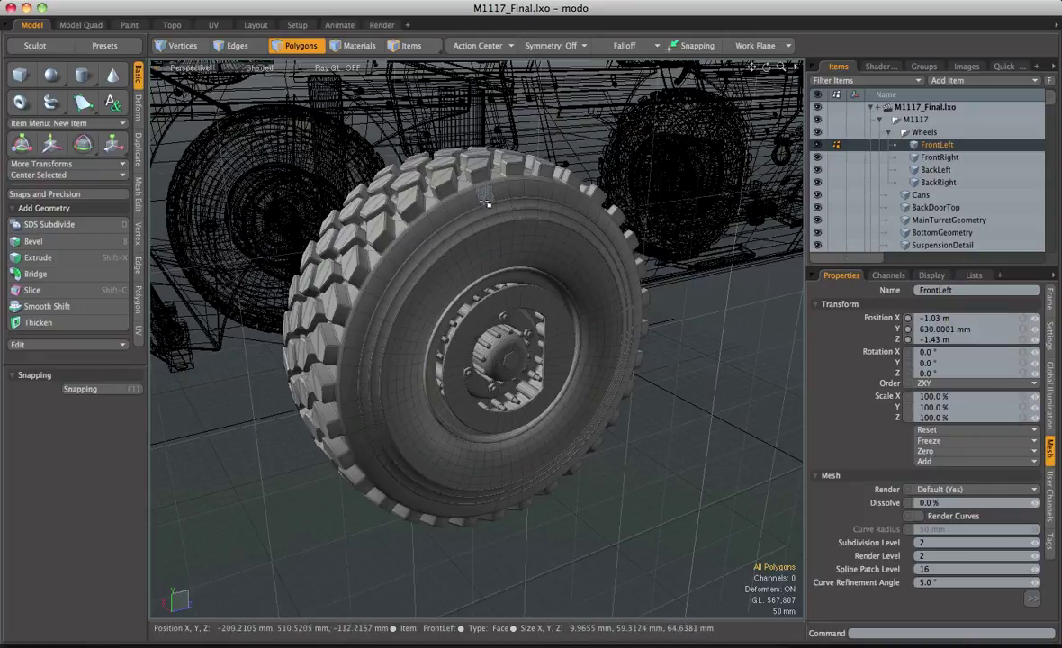
click(403, 256)
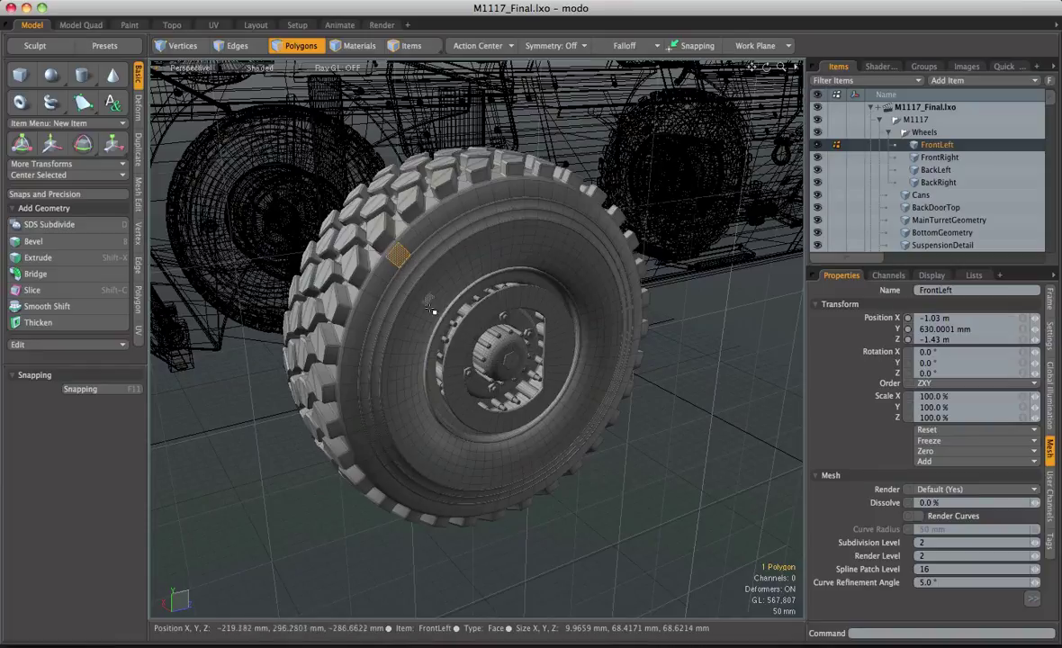
mouse_move(401, 349)
mouse_down()
mouse_move(436, 254)
mouse_move(545, 232)
mouse_move(608, 286)
mouse_move(613, 326)
mouse_move(594, 399)
mouse_move(561, 444)
mouse_up()
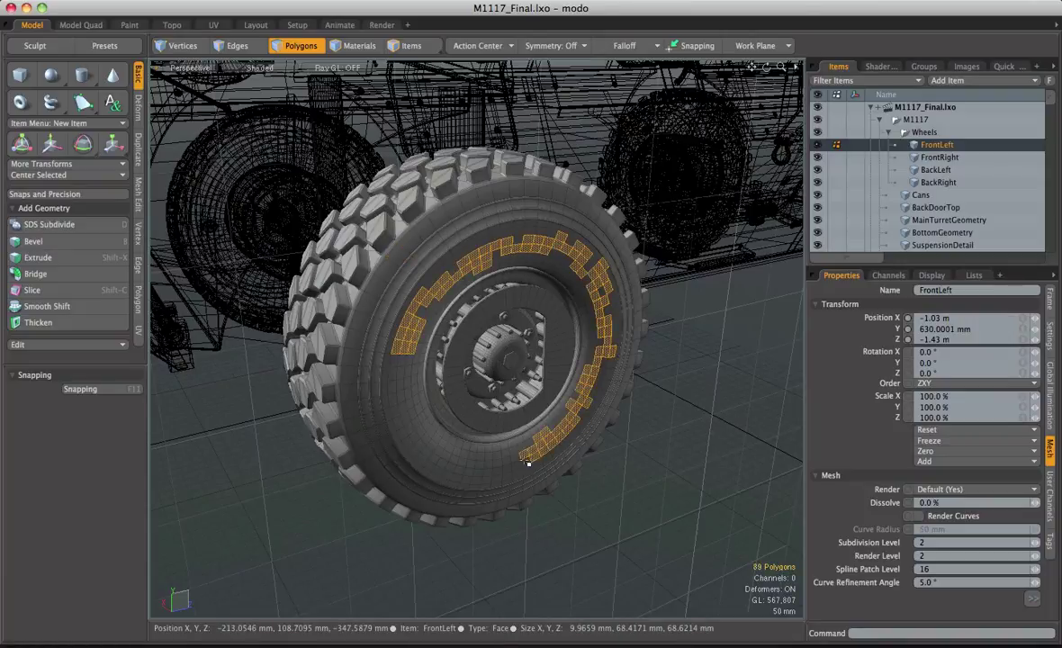
click(243, 468)
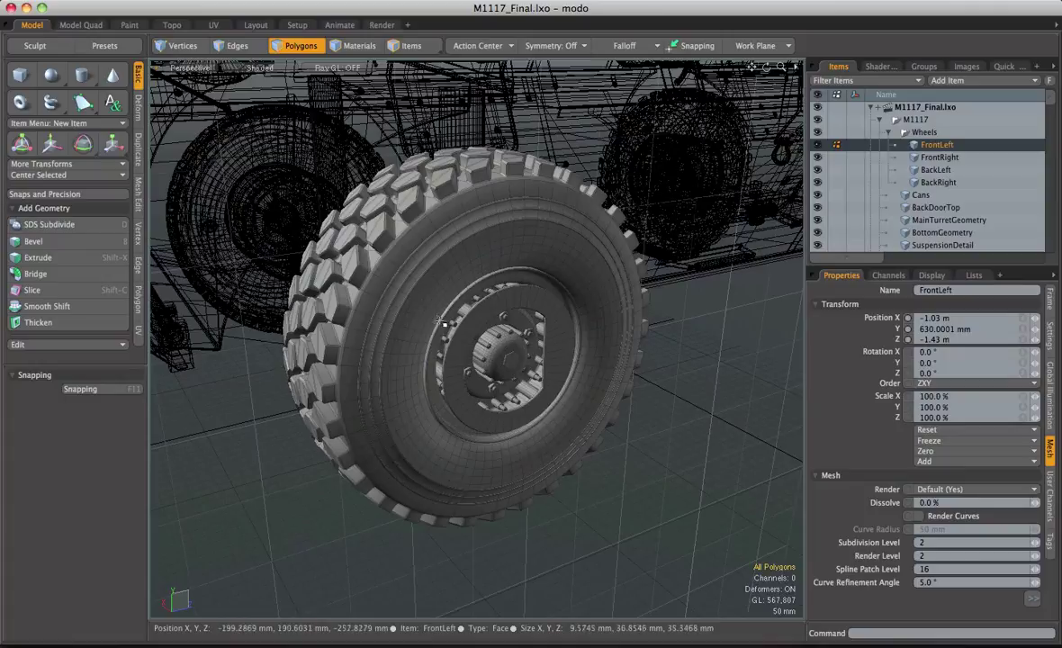
Lasso-select a patch of polygons on the tire's sidewall, repeat it to include deeper geometry, and clear the selection.
mouse_move(436, 326)
right_down()
mouse_move(409, 259)
mouse_move(358, 310)
mouse_move(441, 335)
right_up()
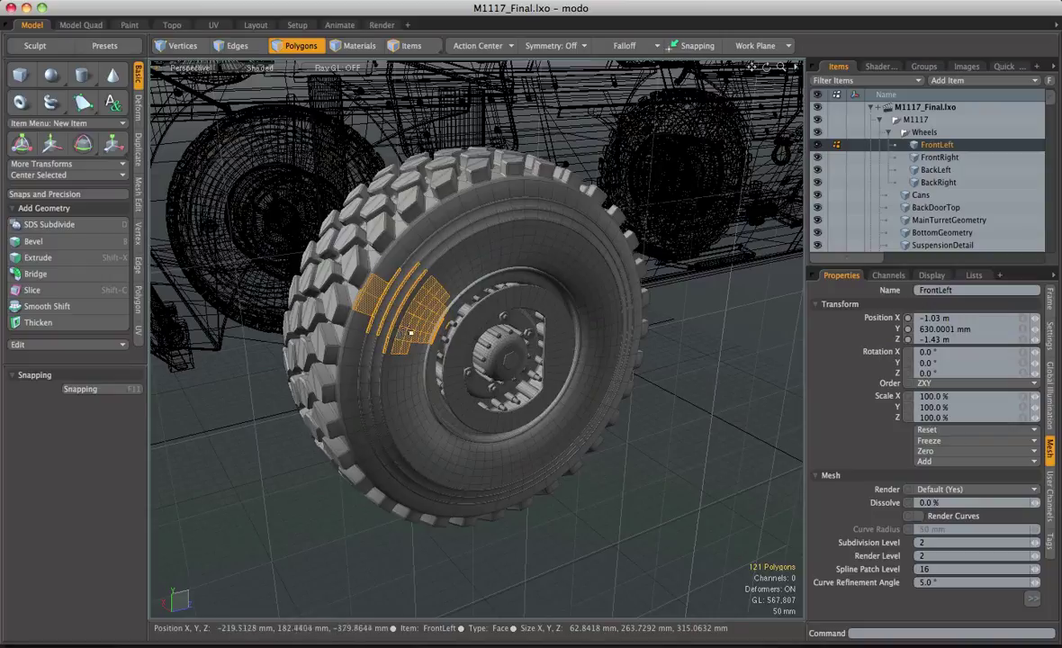
mouse_move(439, 338)
right_down()
mouse_move(421, 258)
mouse_move(357, 293)
mouse_move(412, 325)
mouse_move(407, 310)
right_up()
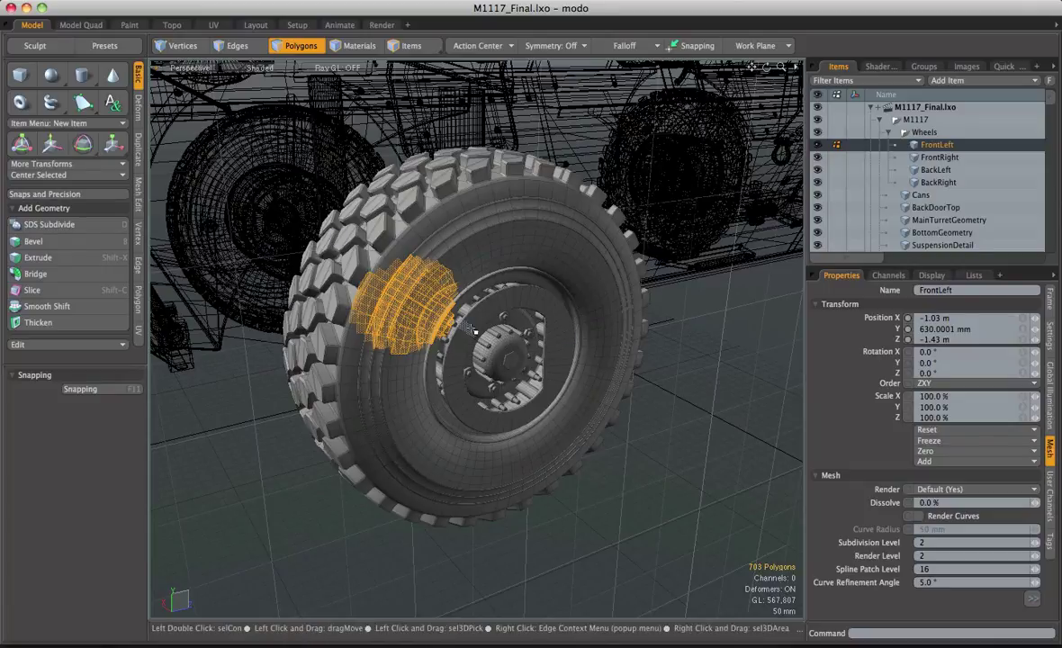
alt+drag(472, 331, 225, 378)
click(170, 534)
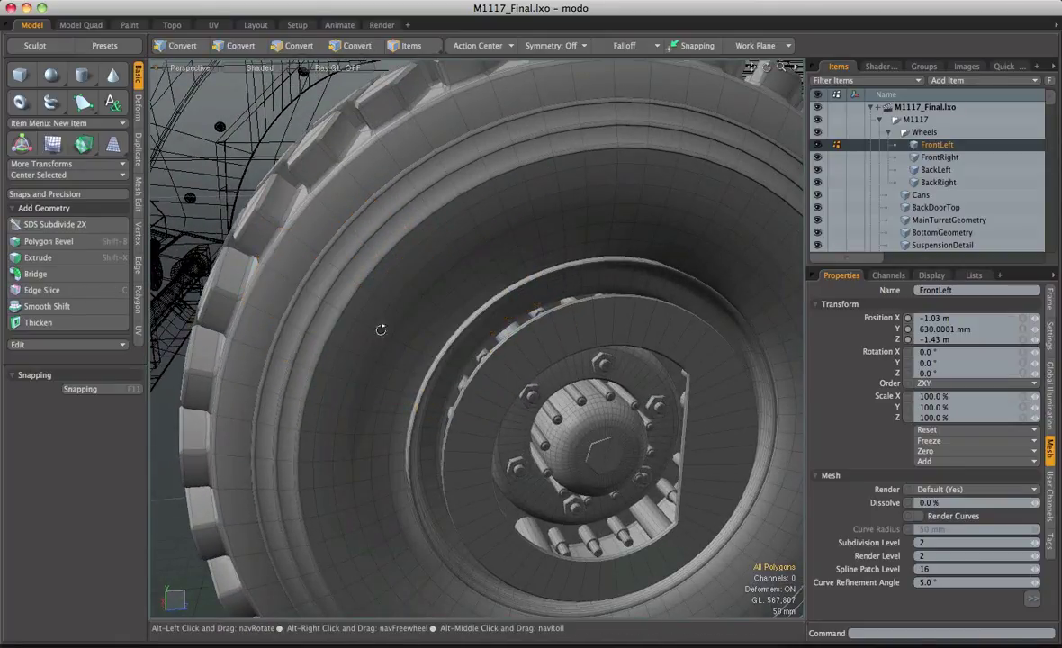
Select two adjacent polygons on the inner sidewall and extend them to the full polygon loop around the wheel.
ctrl+alt+drag(170, 535, 396, 300)
click(363, 309)
shift+click(374, 292)
alt+drag(359, 354, 266, 288)
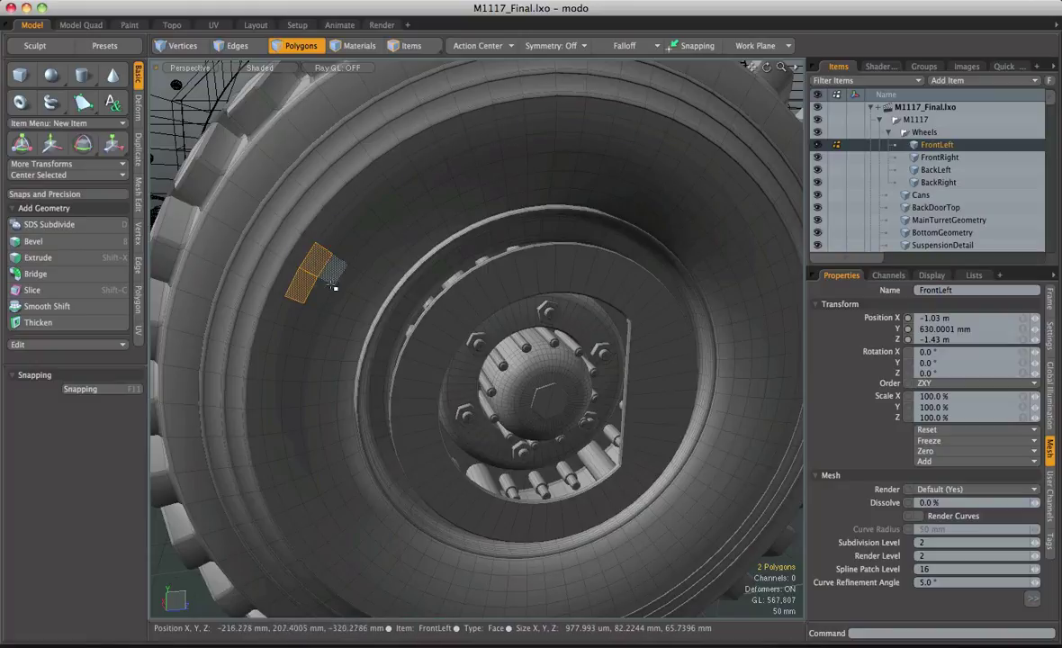
key(l)
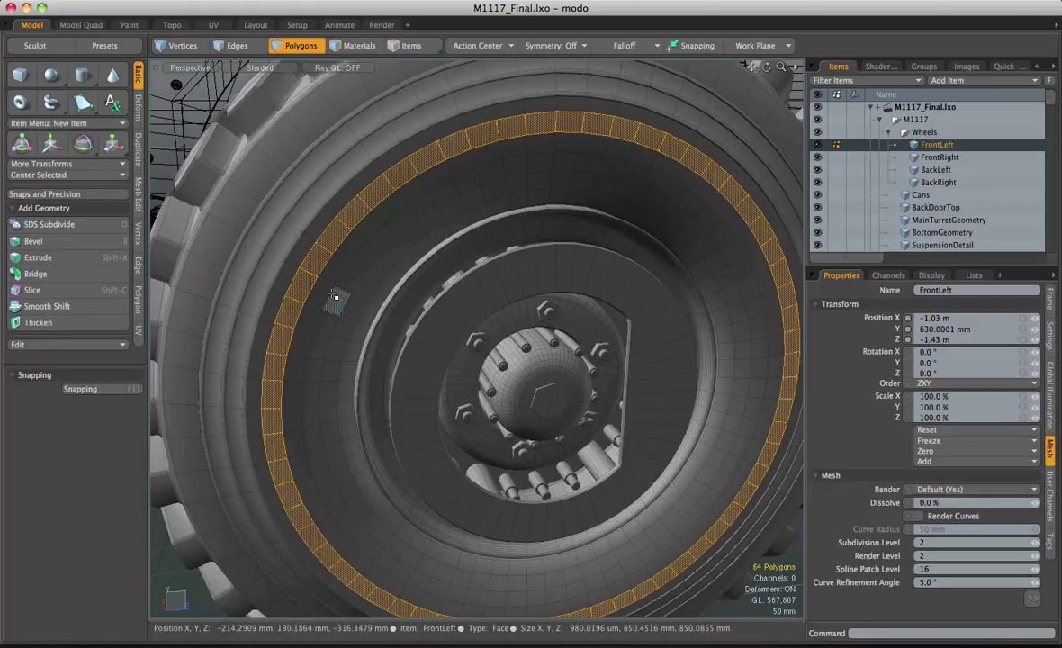
Add the three neighbouring inner polygon loops on the sidewall to the selection, extending each from two adjacent polygons.
key(alt)
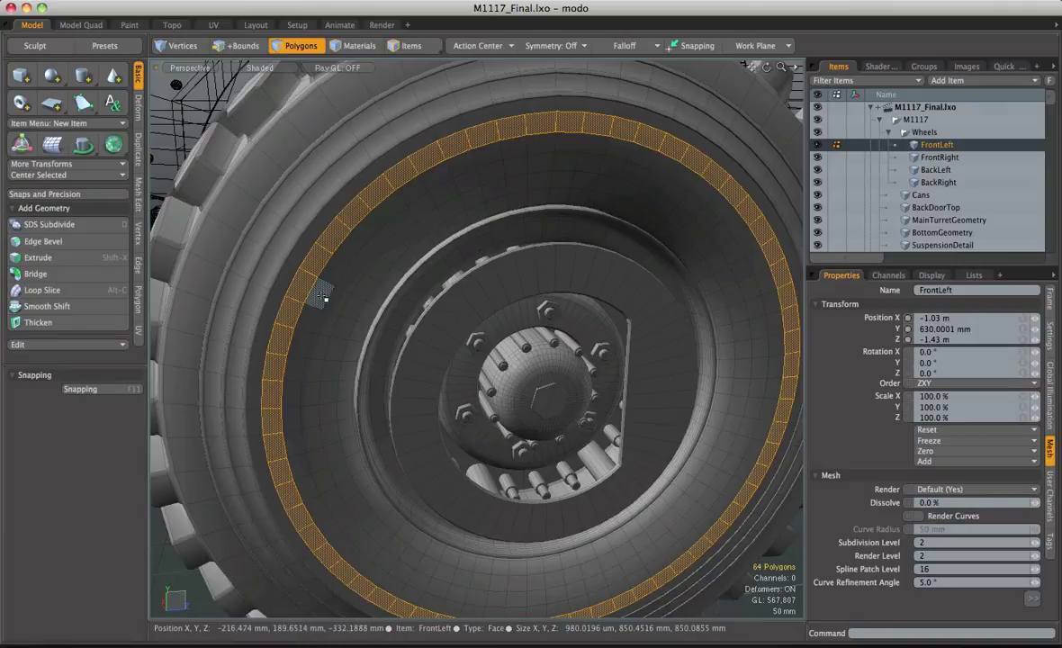
shift+drag(321, 297, 310, 250)
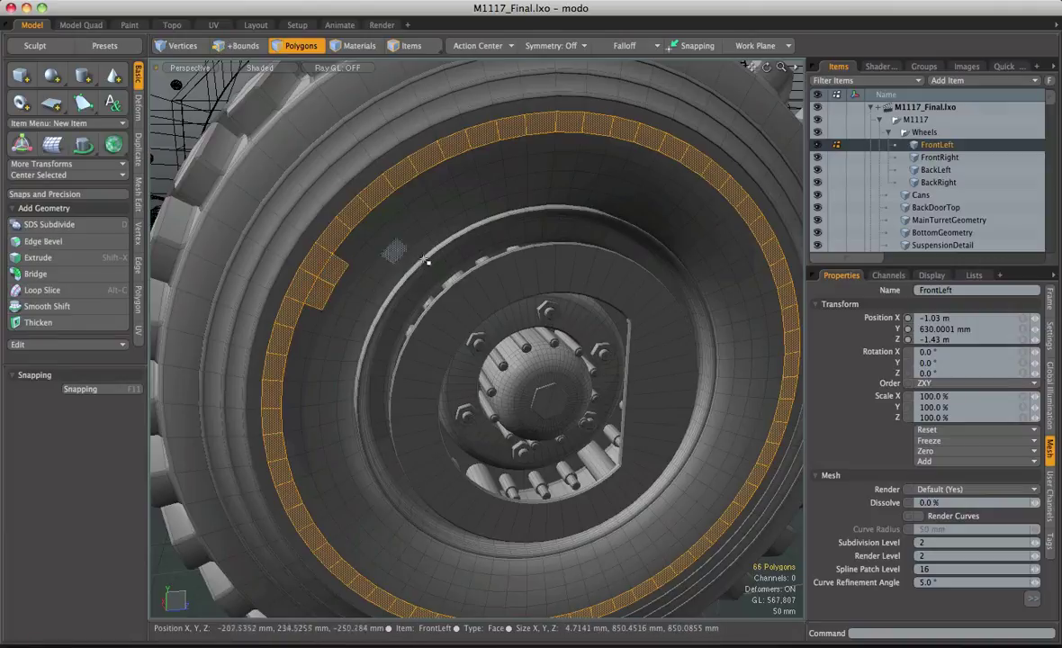
key(l)
key(alt)
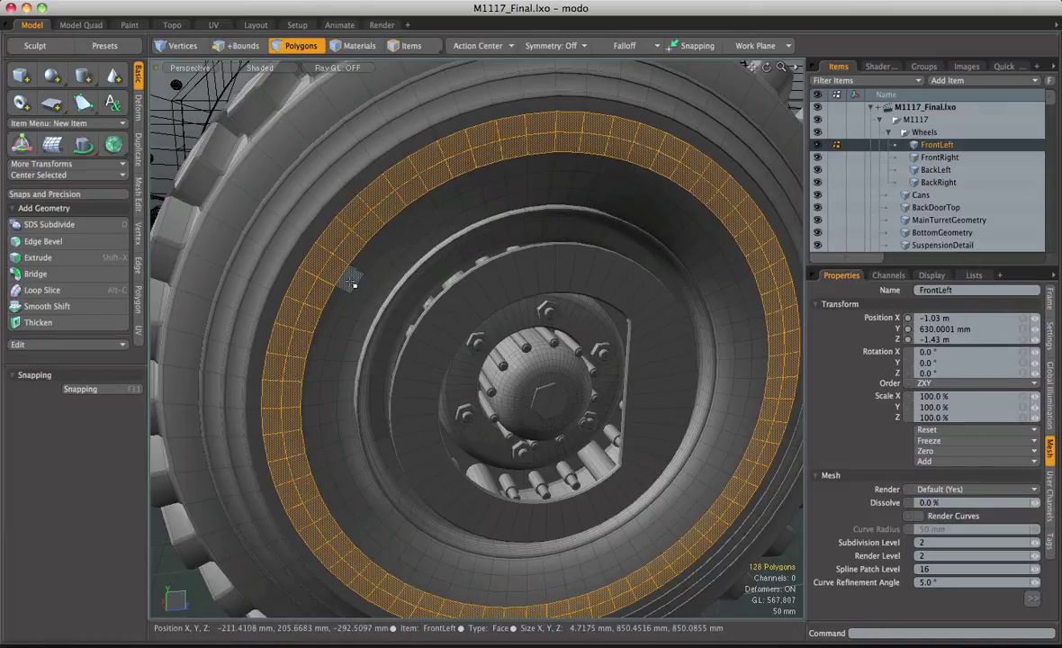
shift+click(376, 263)
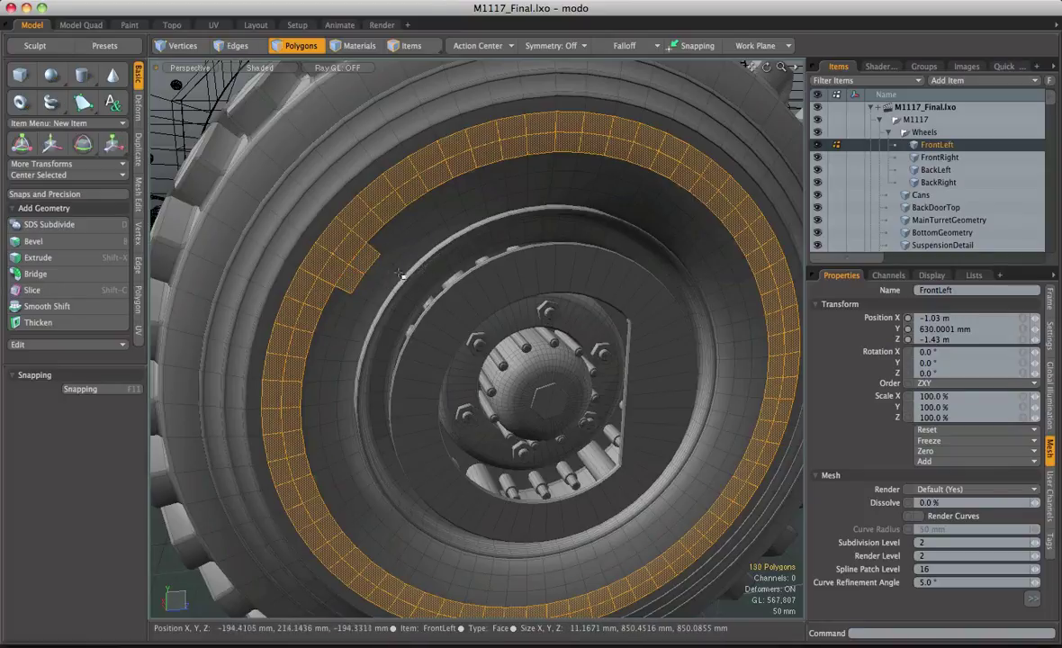
key(l)
shift+click(373, 243)
key(l)
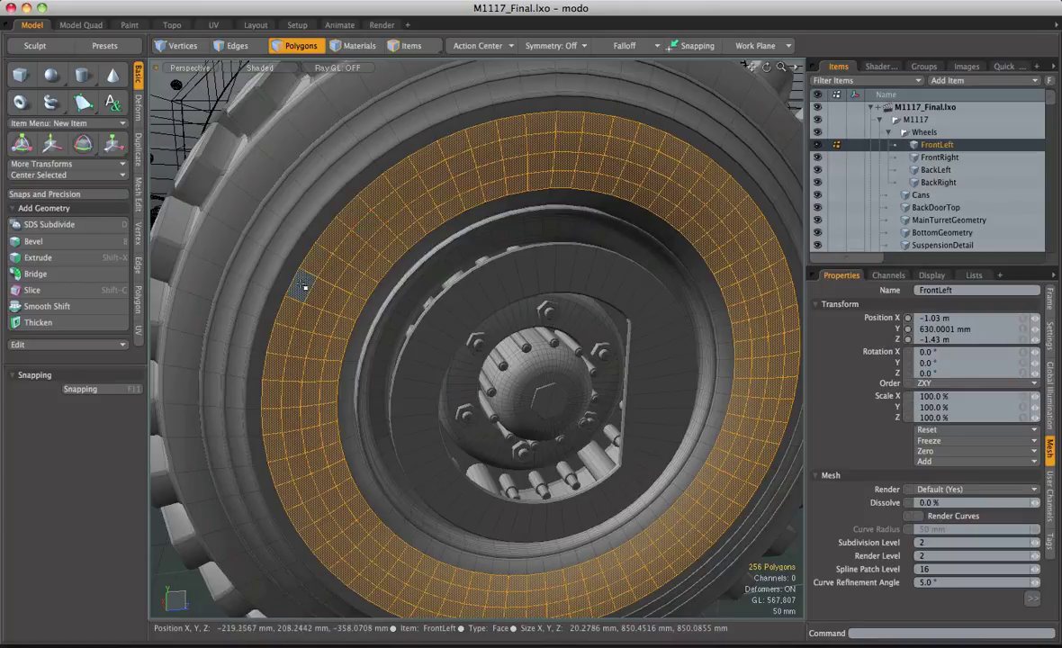
Select two polygons on the inner sidewall with one polygon between them and extend that every-other-polygon pattern around the loop.
click(304, 286)
shift+click(333, 236)
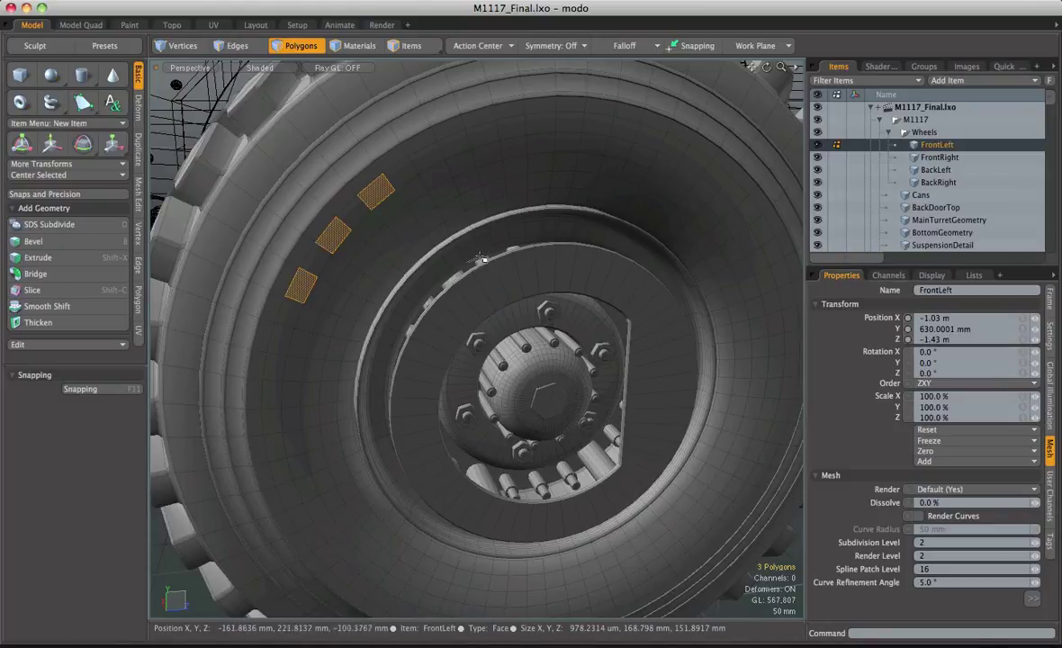
key(Up)
key(Up)
key(Up)
key(Up)
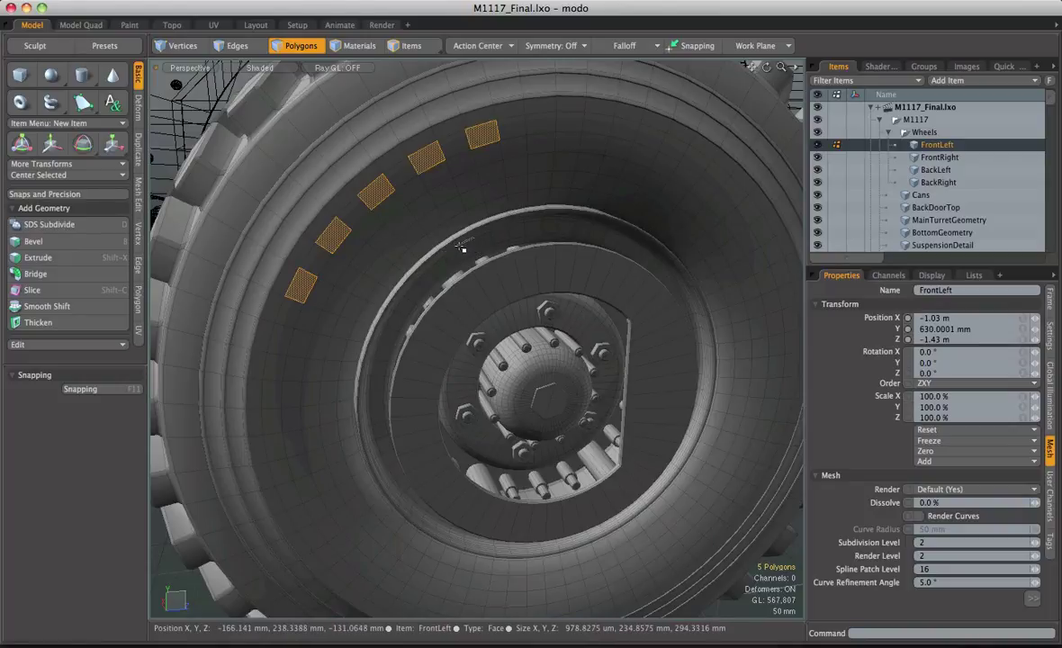
key(Up)
key(Up)
key(Up)
key(Up)
key(Up)
key(Up)
key(Up)
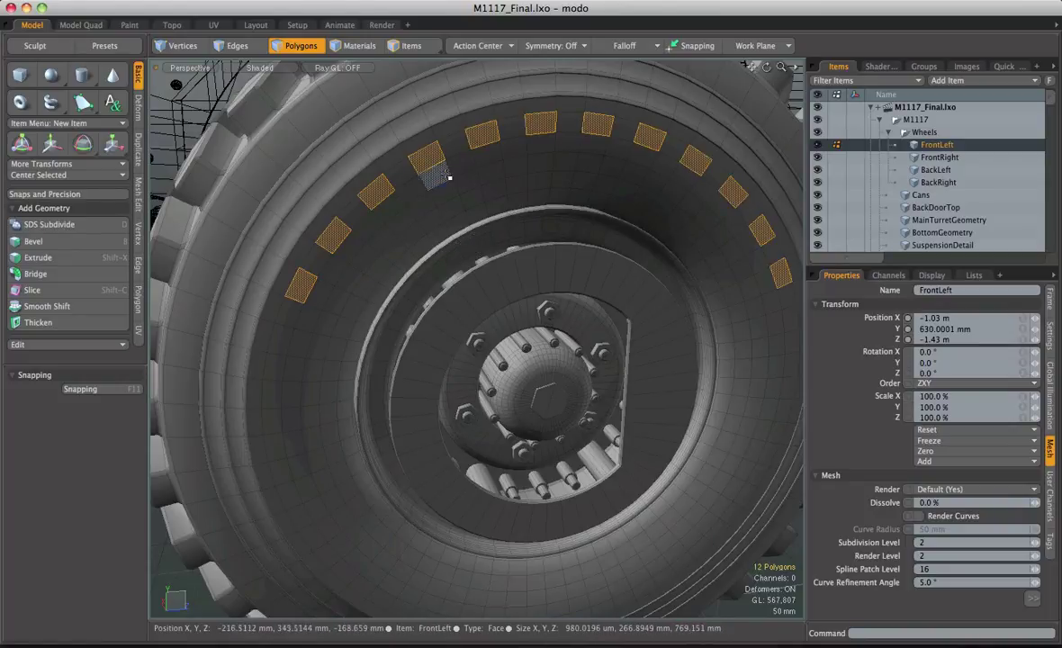
key(Up)
key(Down)
key(Down)
key(Down)
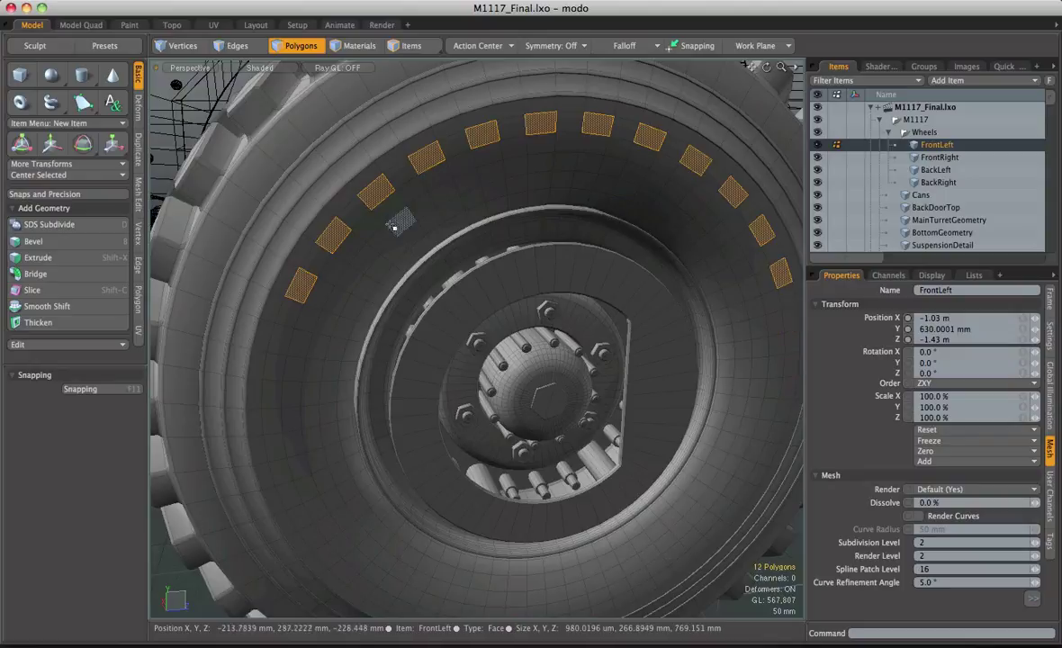
Start a new selection of two sidewall polygons with two polygons between them and continue that every-third-polygon pattern around the loop.
click(320, 293)
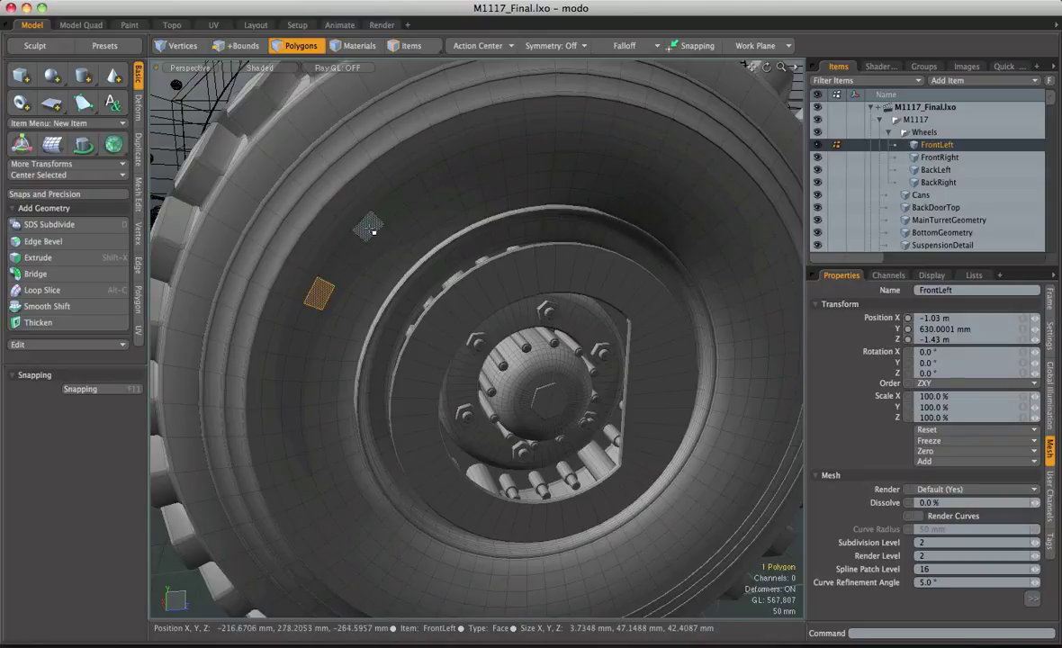
shift+click(367, 225)
key(Up)
key(Up)
key(Up)
key(Up)
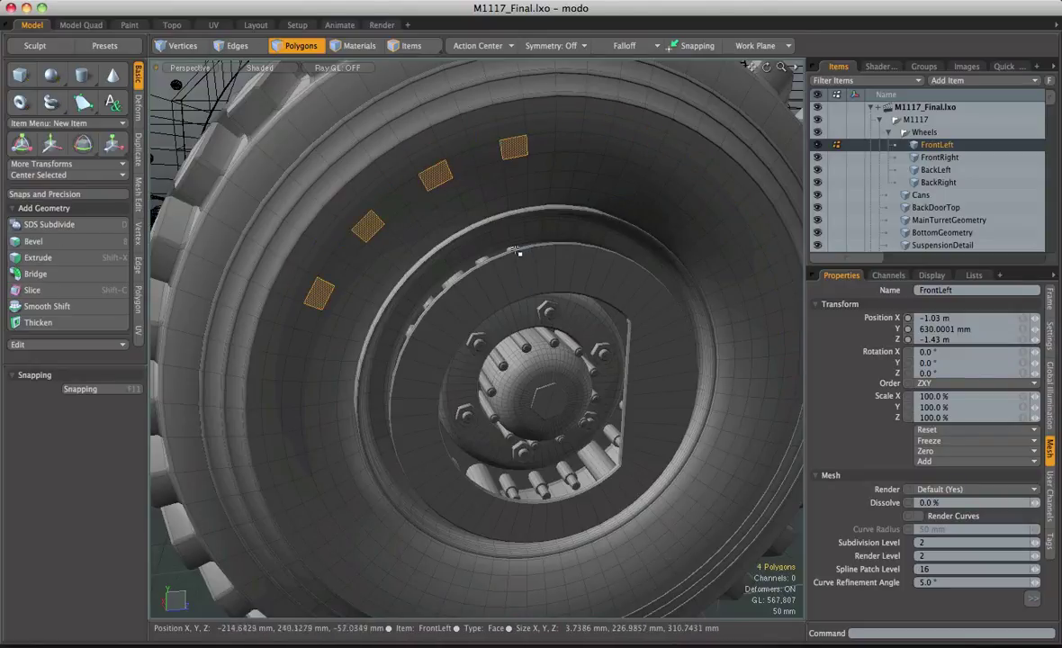
key(Up)
key(Up)
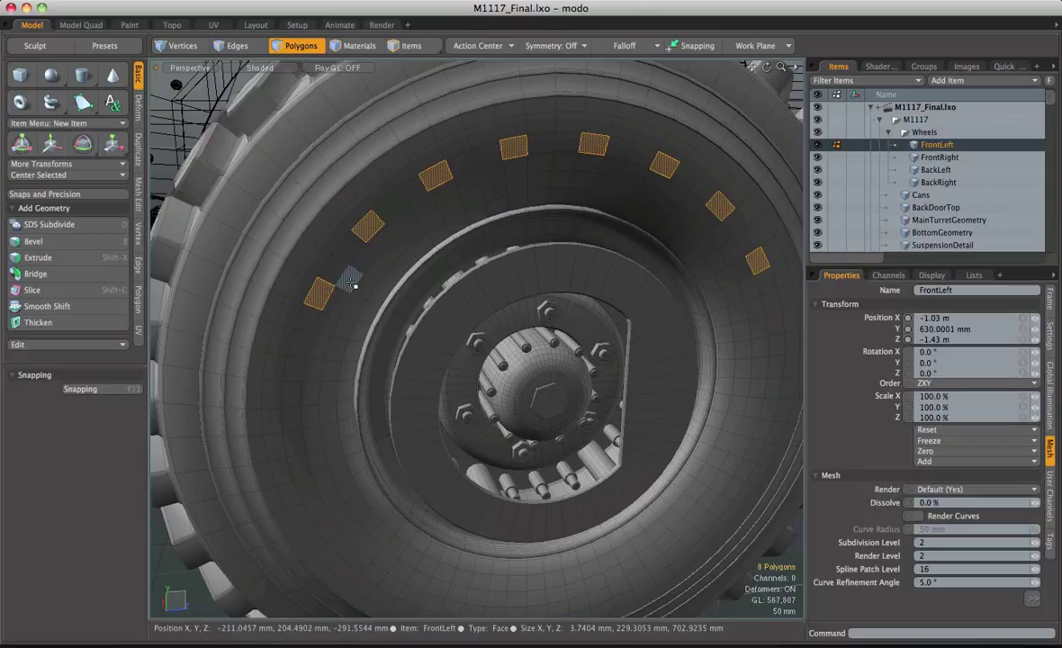
Select a two-by-two patch of polygons on the inner sidewall, then repeatedly expand and shrink the selection back to four polygons.
mouse_move(325, 295)
mouse_down()
mouse_move(335, 271)
mouse_move(325, 273)
mouse_up()
key(shift+Up)
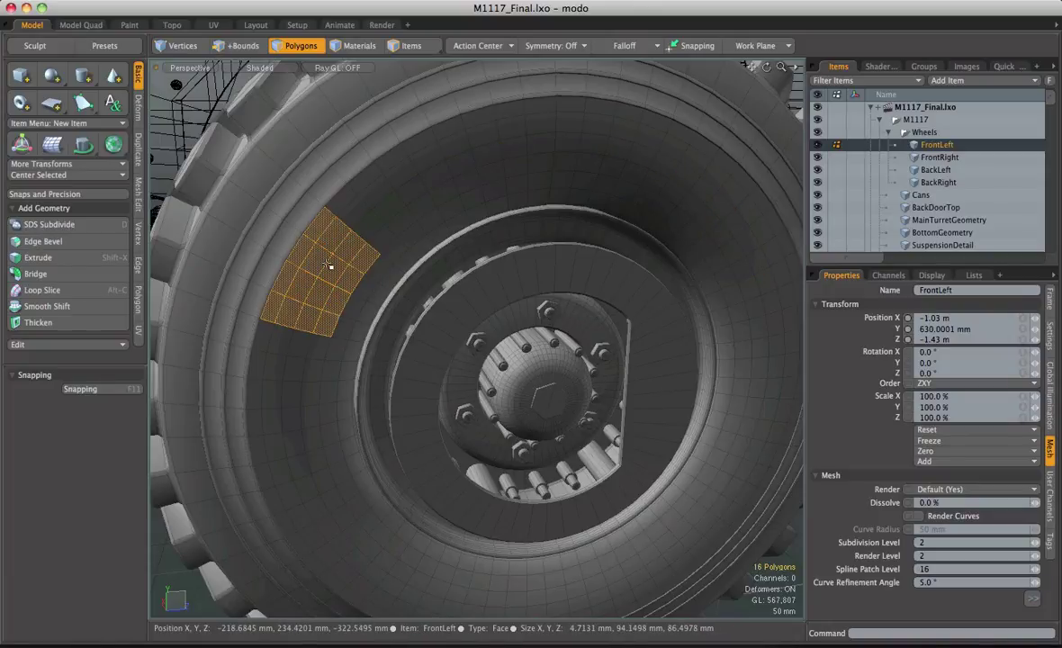
key(shift+Down)
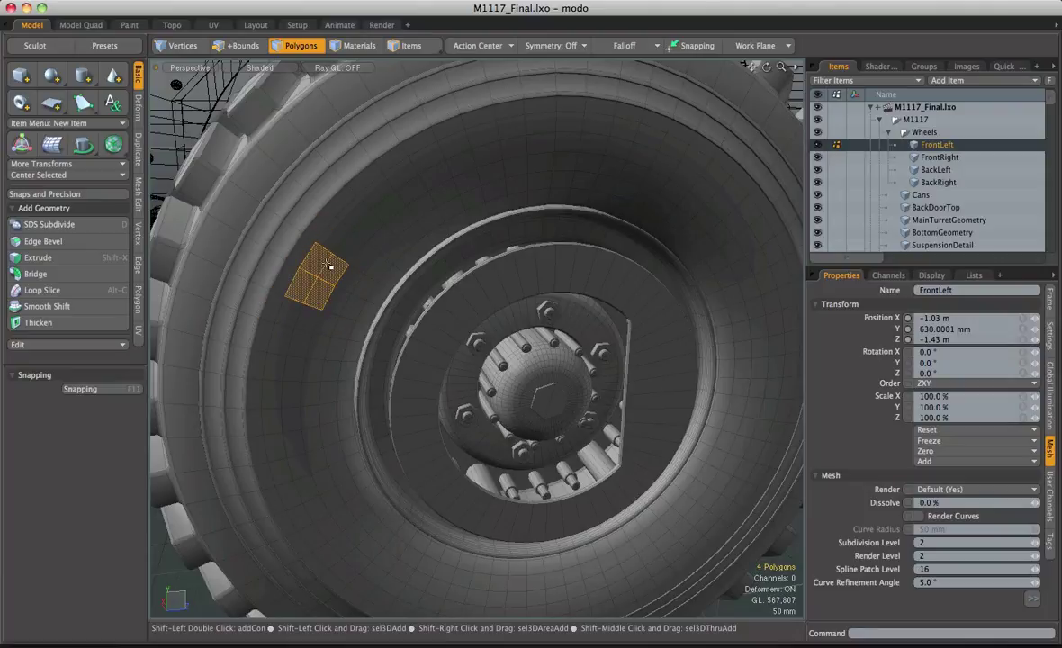
key(shift+Up)
key(shift+Up)
key(shift+Up)
key(shift+Up)
key(shift+Down)
key(shift+Down)
key(shift+Down)
key(shift+Down)
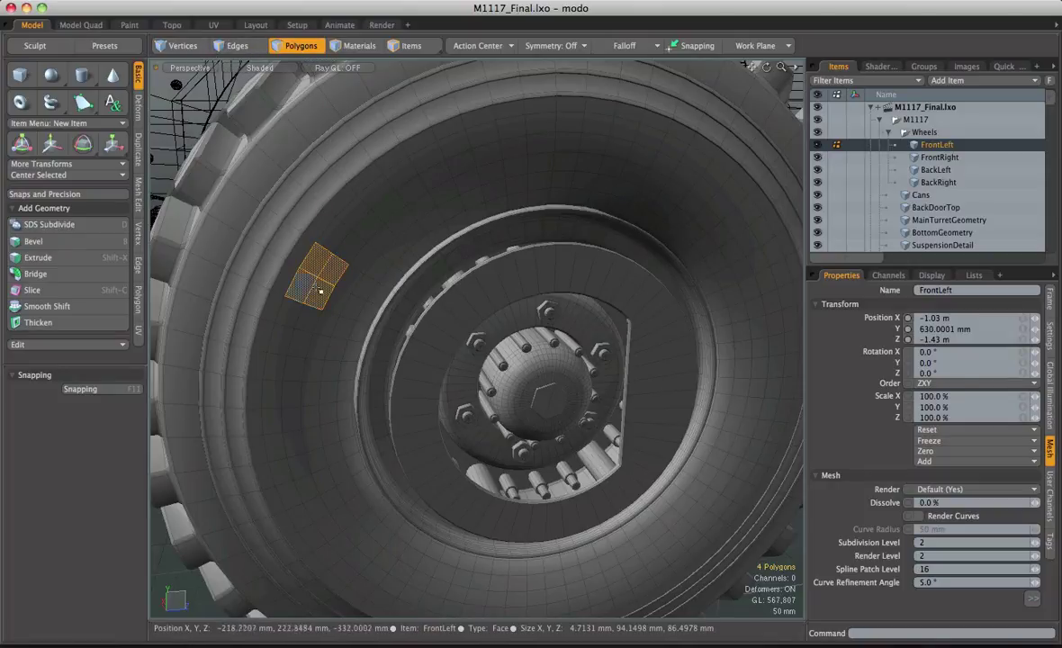
Convert the four-polygon sidewall selection to its vertices and return to polygon mode.
alt+shift+drag(344, 261, 550, 300)
key(shift+a)
ctrl+alt+drag(551, 300, 461, 291)
alt+shift+drag(461, 292, 432, 288)
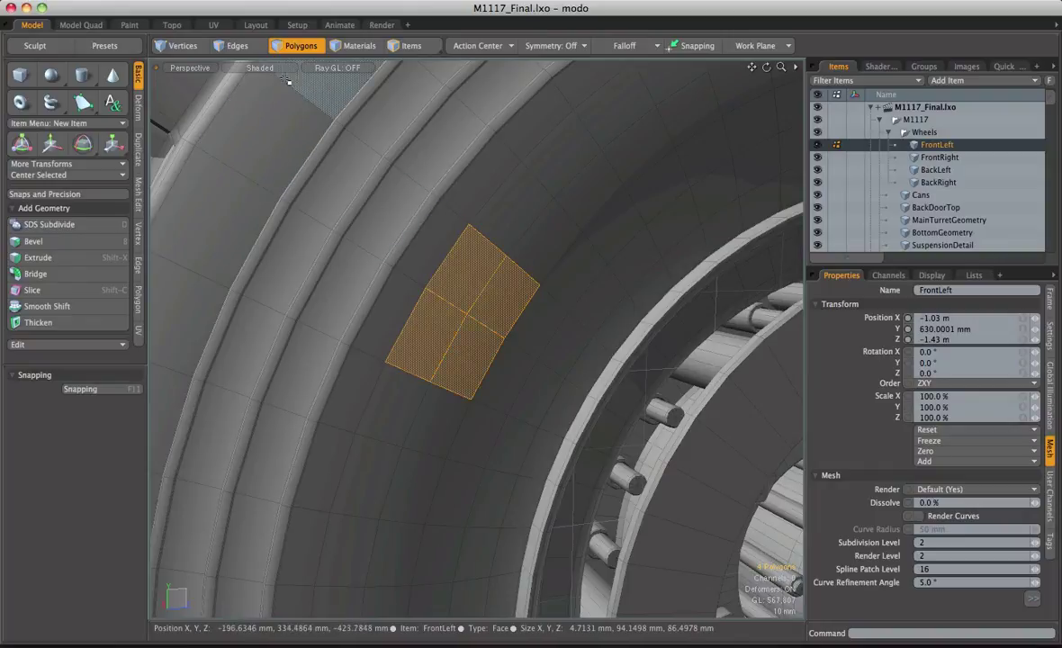
key(ctrl)
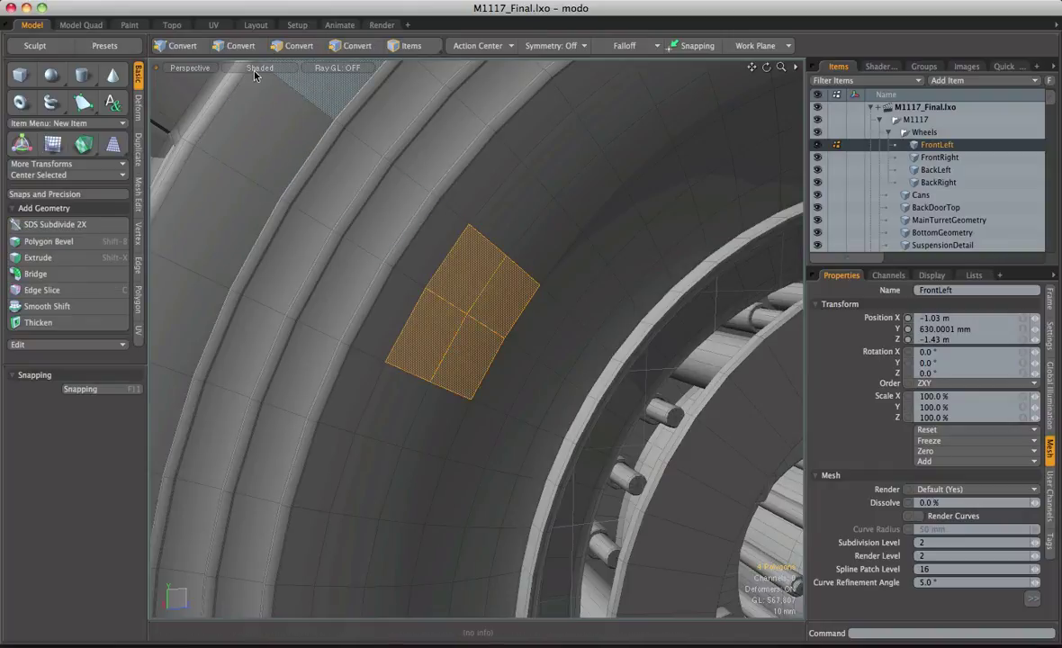
click(182, 45)
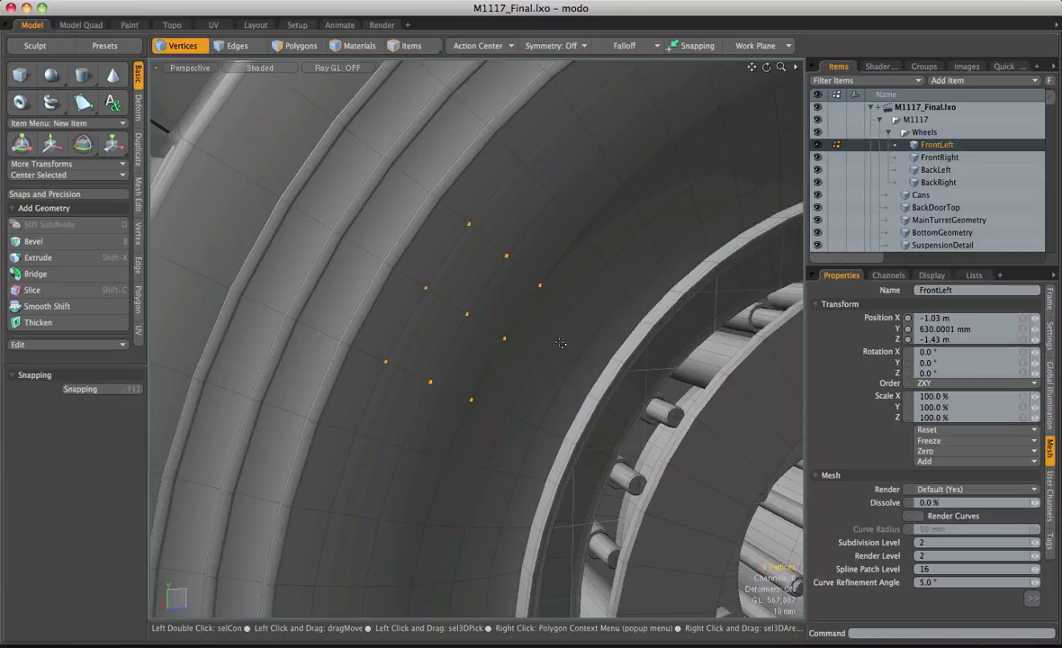
key(3)
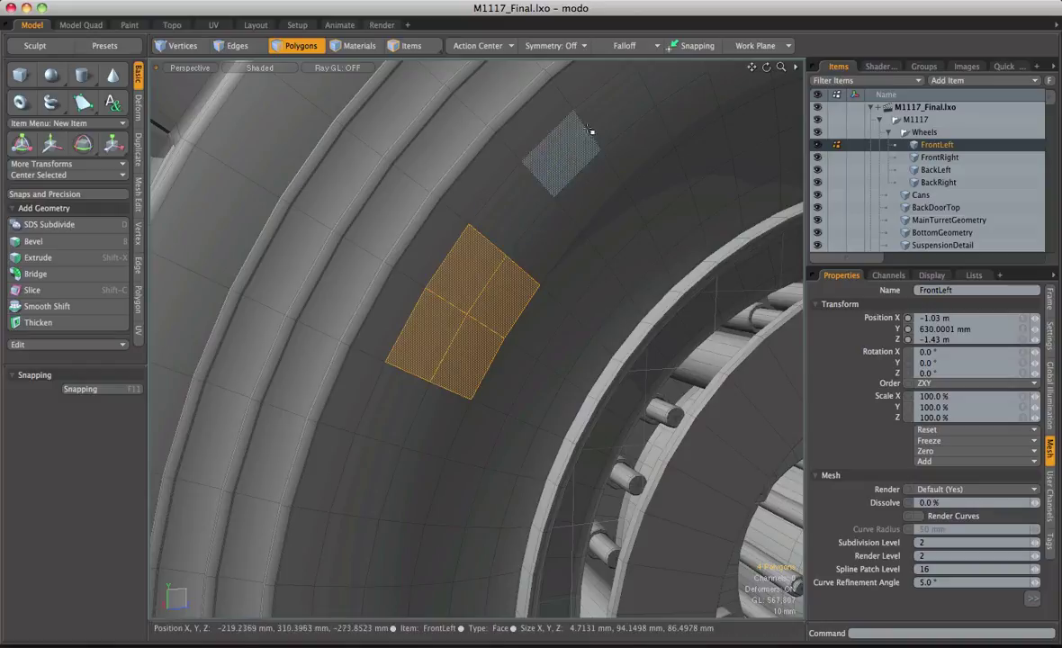
Paint-select separate polygon patches on the sidewall, wheel disc and hub, and switch to vertex mode to recall its stored selection.
mouse_move(592, 131)
alt+mouse_down()
mouse_move(545, 240)
mouse_move(565, 248)
mouse_move(509, 276)
alt+mouse_up()
mouse_move(585, 255)
mouse_down()
mouse_move(621, 220)
mouse_move(759, 197)
mouse_move(609, 184)
mouse_move(614, 239)
mouse_up()
mouse_move(634, 360)
shift+mouse_down()
mouse_move(659, 360)
mouse_move(610, 285)
shift+mouse_up()
shift+click(664, 442)
shift+drag(622, 421, 653, 411)
shift+drag(700, 350, 713, 356)
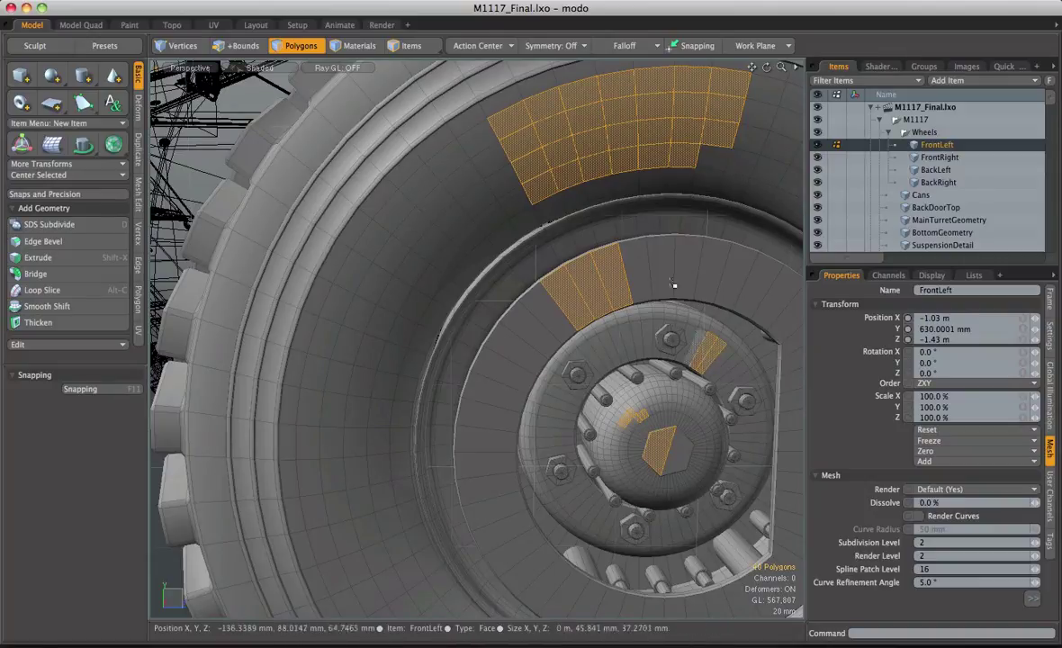
shift+drag(689, 275, 711, 276)
alt+drag(561, 267, 606, 276)
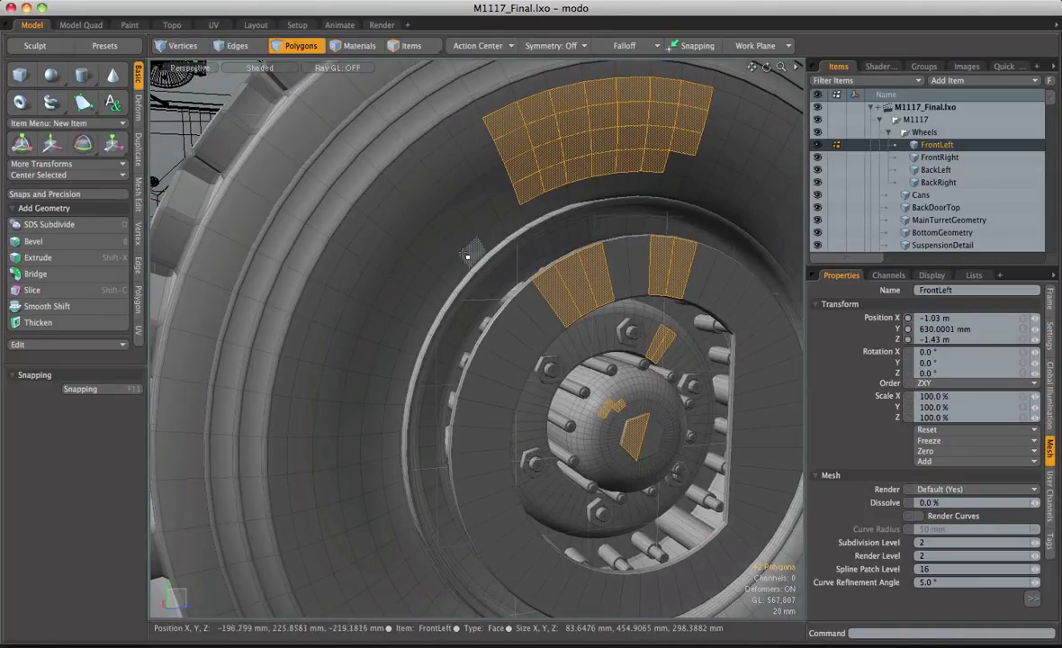
key(1)
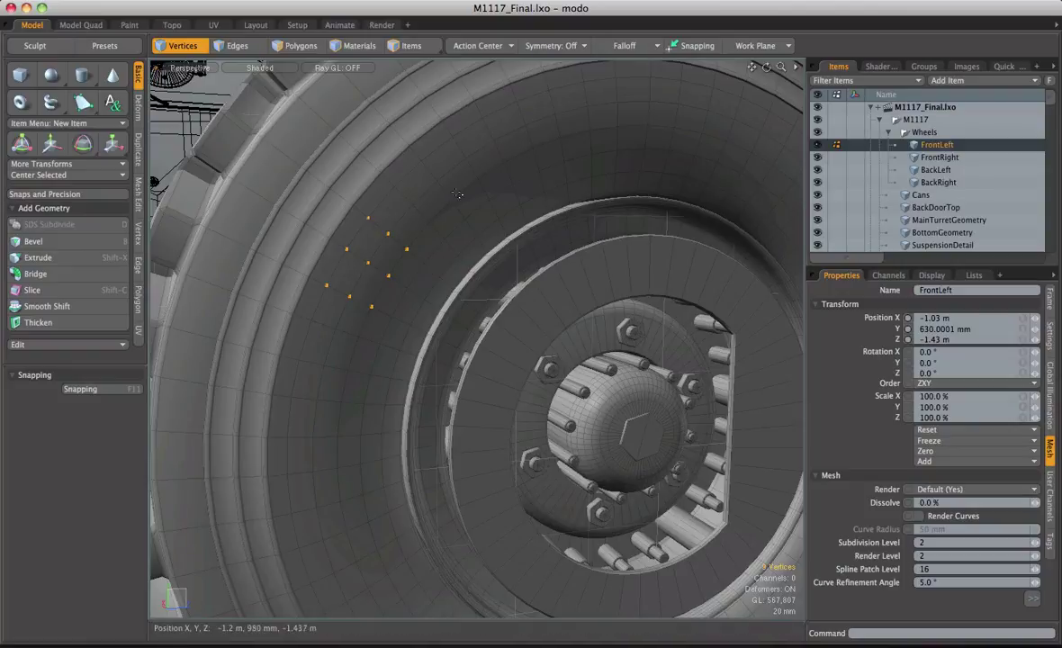
Back in polygon mode, select four adjacent polygon loops around the inner sidewall, extending each from two neighbouring polygons.
key(3)
click(361, 266)
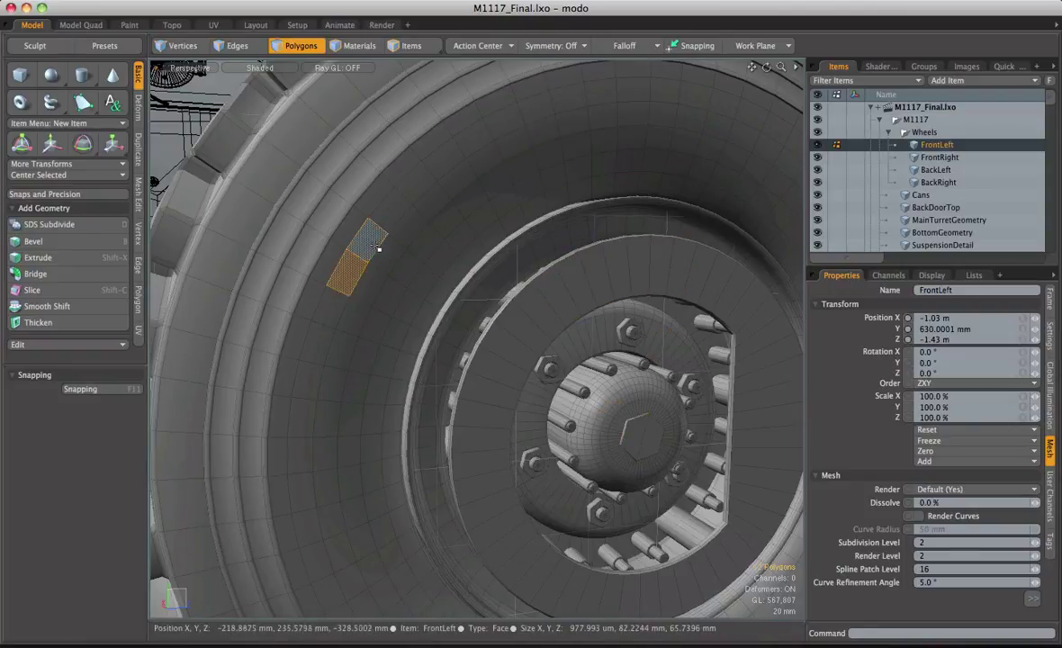
shift+click(371, 243)
key(l)
shift+click(363, 290)
shift+click(395, 261)
key(l)
shift+click(392, 296)
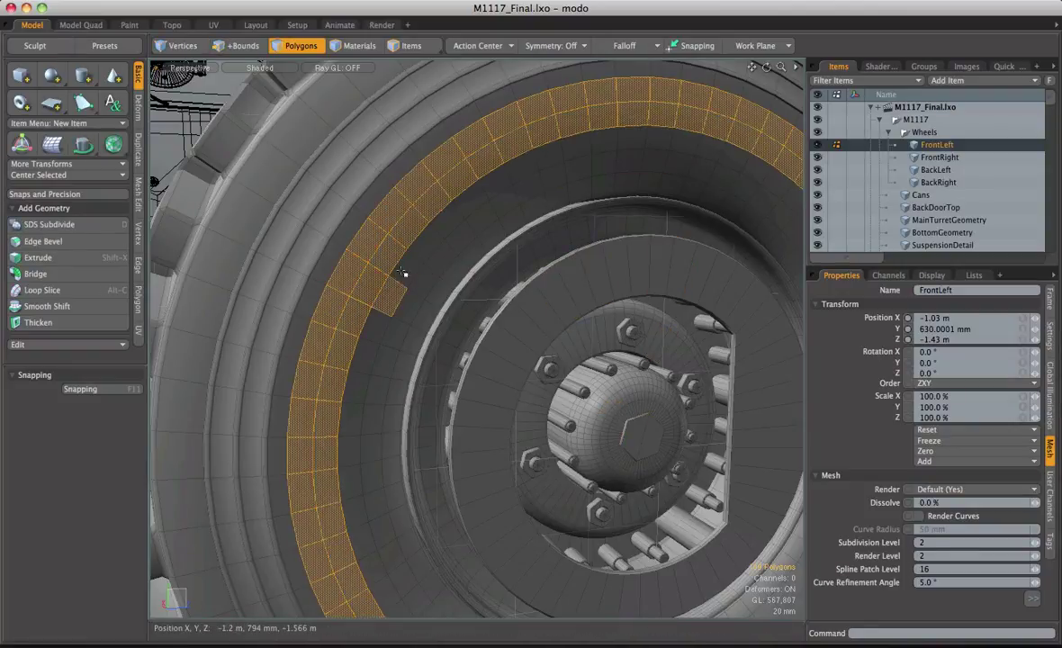
shift+click(409, 272)
key(l)
shift+click(361, 308)
shift+click(398, 272)
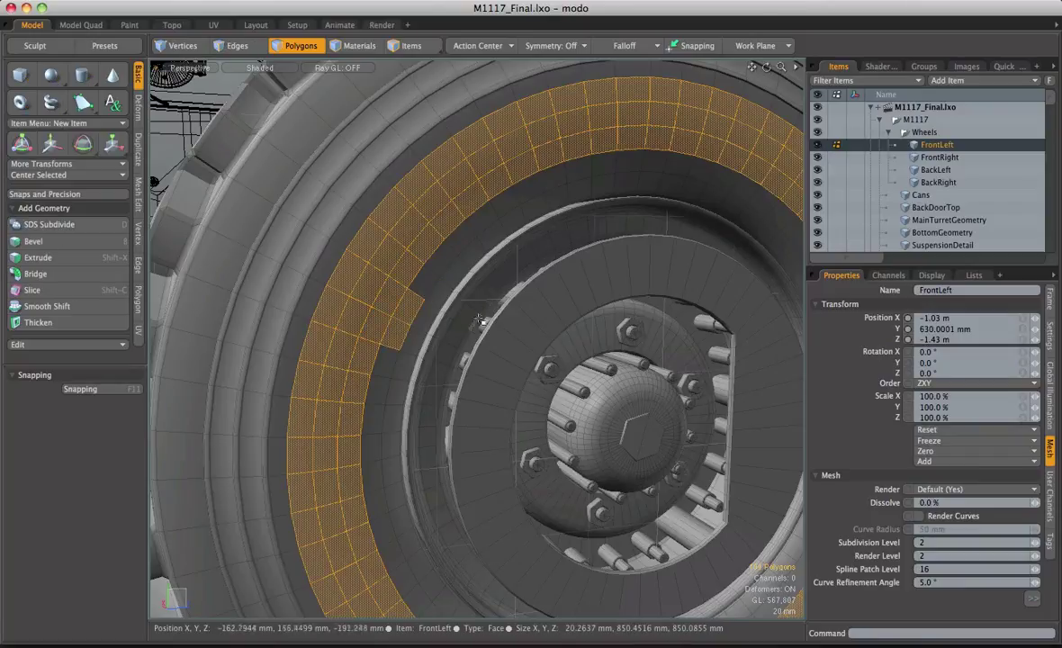
key(l)
Switch to edge mode and select two connected edges running across the inner sidewall.
alt+drag(415, 247, 515, 230)
alt+scroll(412, 237, up, 5)
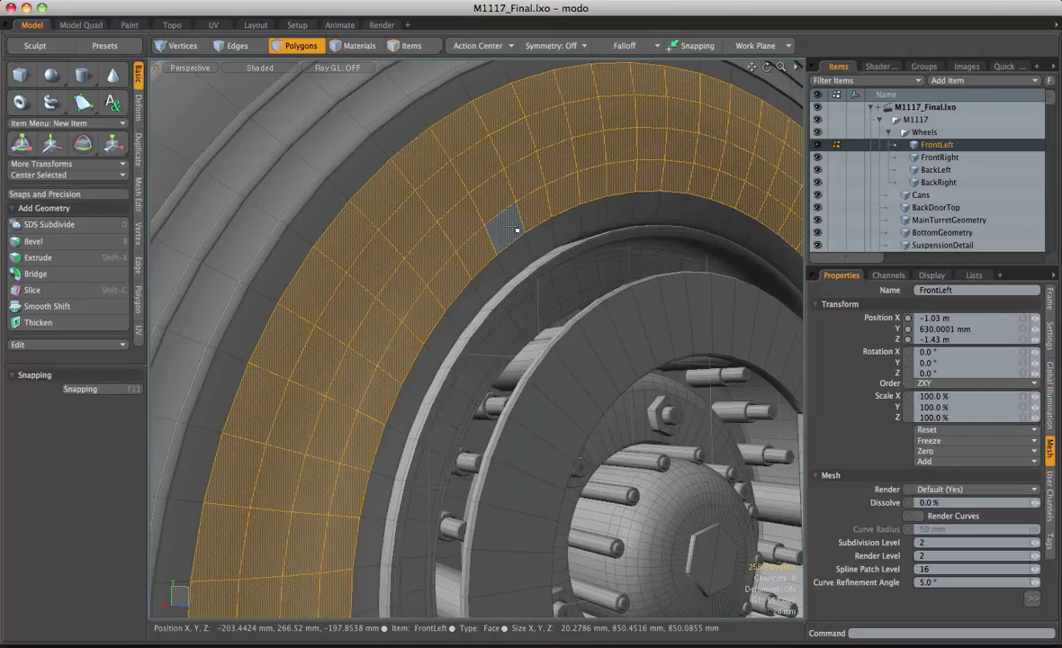
alt+drag(517, 231, 417, 192)
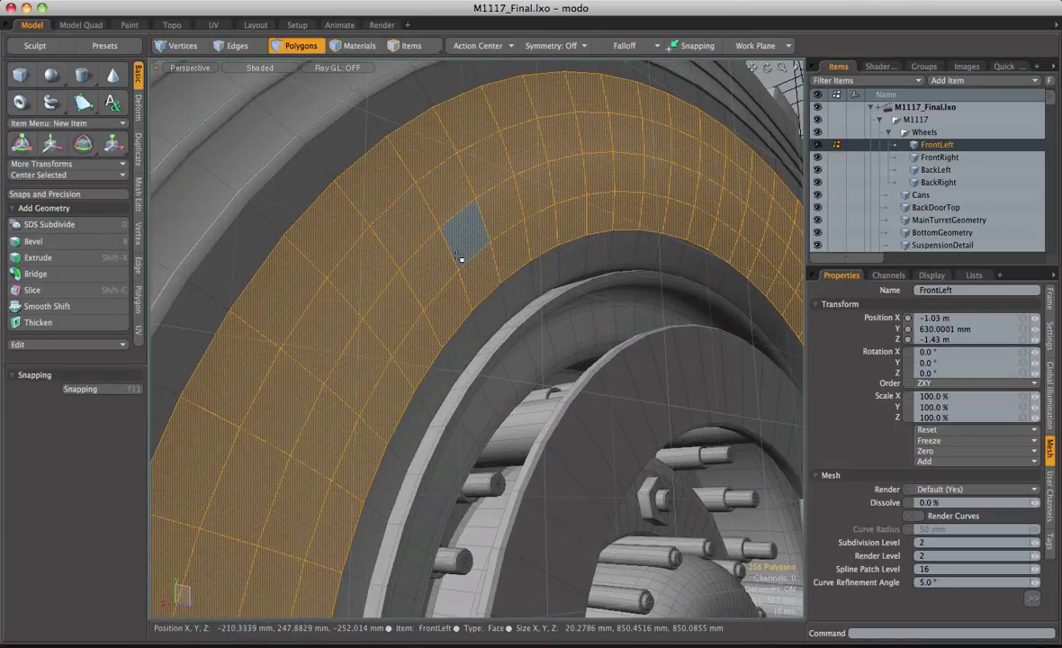
key(2)
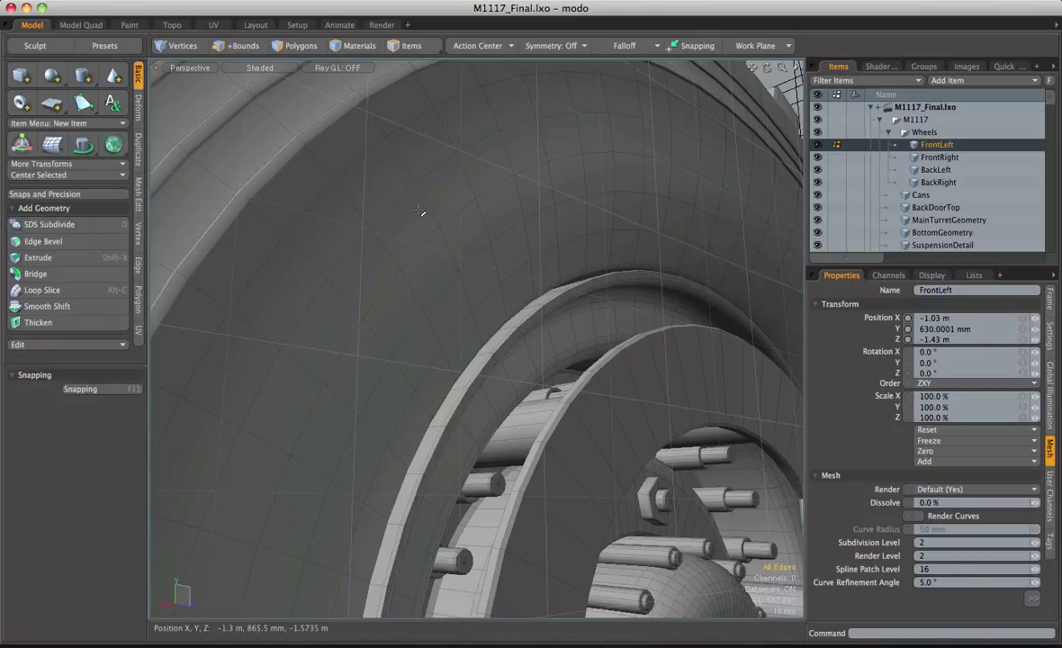
shift+click(426, 211)
shift+click(450, 251)
alt+drag(443, 268, 511, 296)
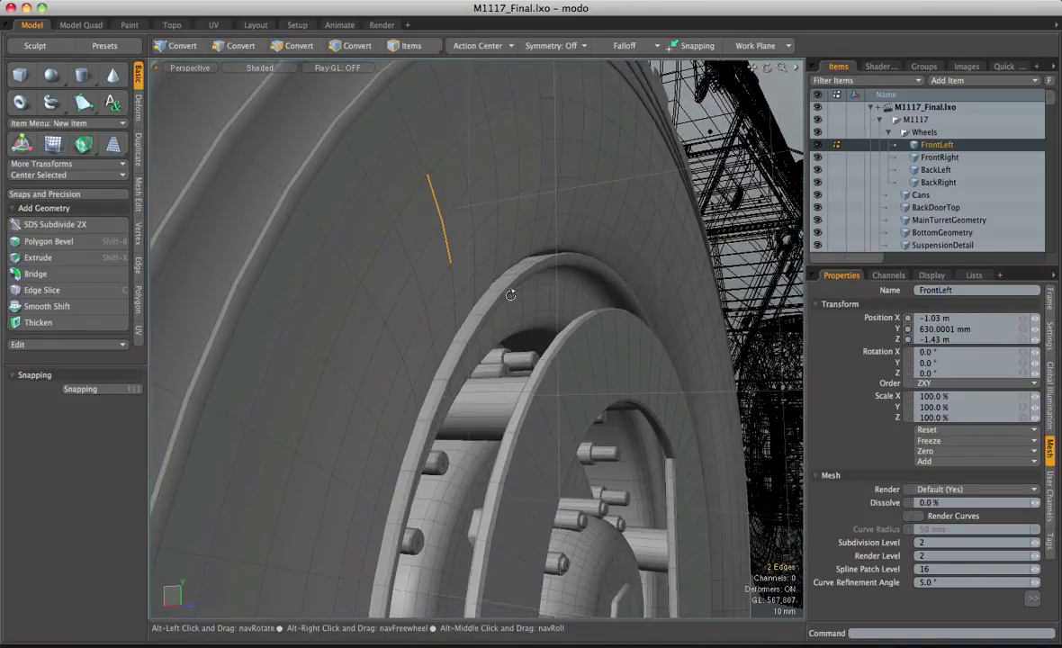
Activate the Move, Rotate and Scale tools in turn on the two selected edges.
key(w)
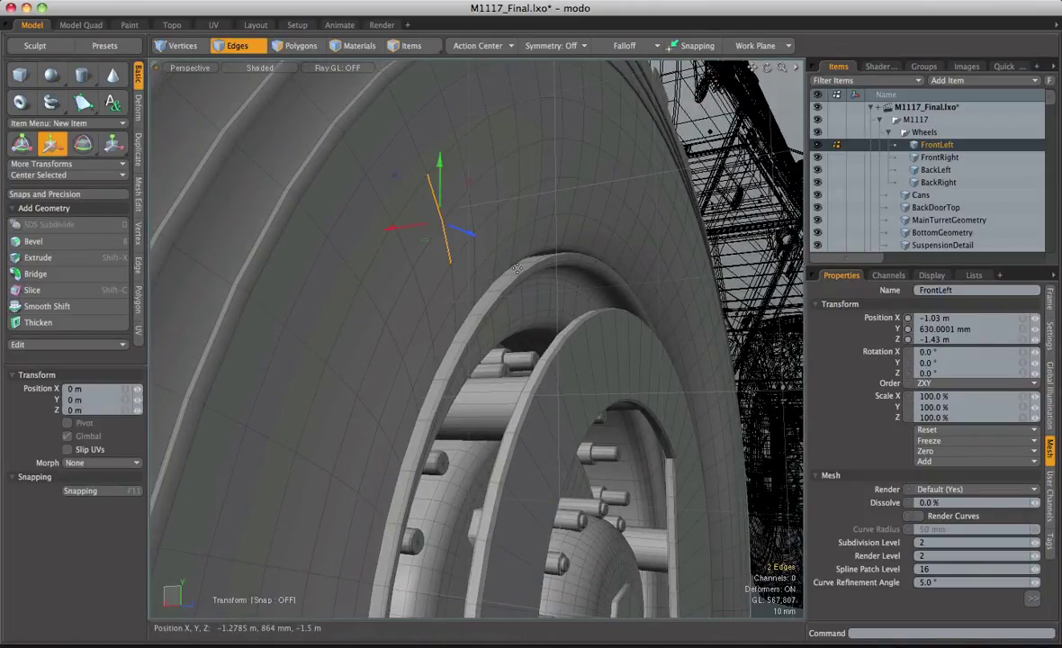
key(e)
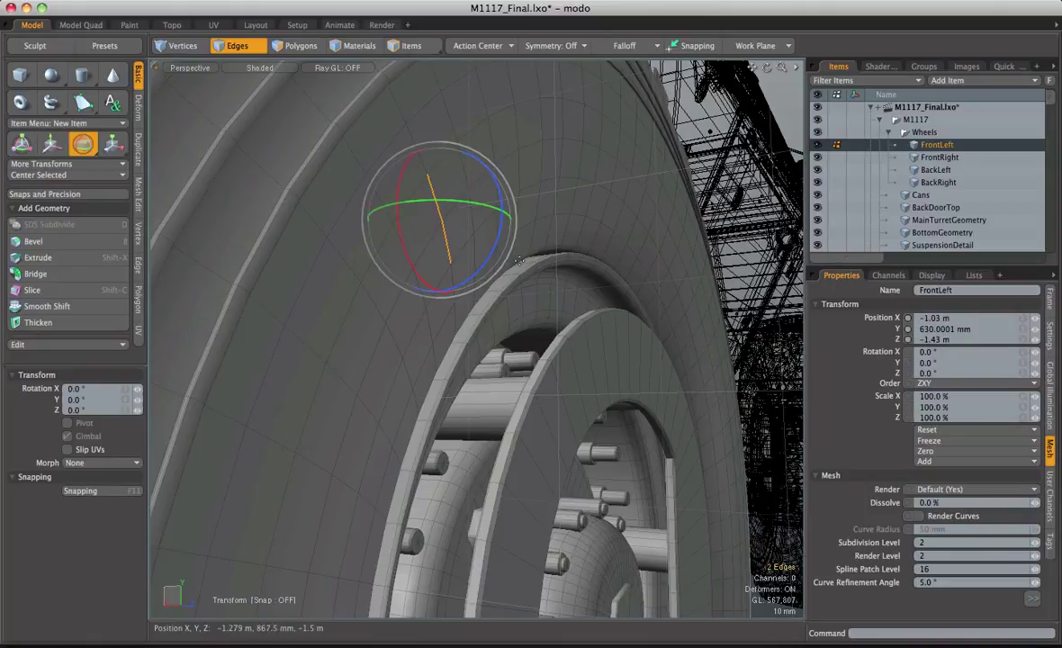
key(r)
Move the two edges by about X -23.94, Y 2.43 mm and Z 4.83 mm, drop the tool and return to polygon mode.
drag(439, 220, 436, 186)
key(w)
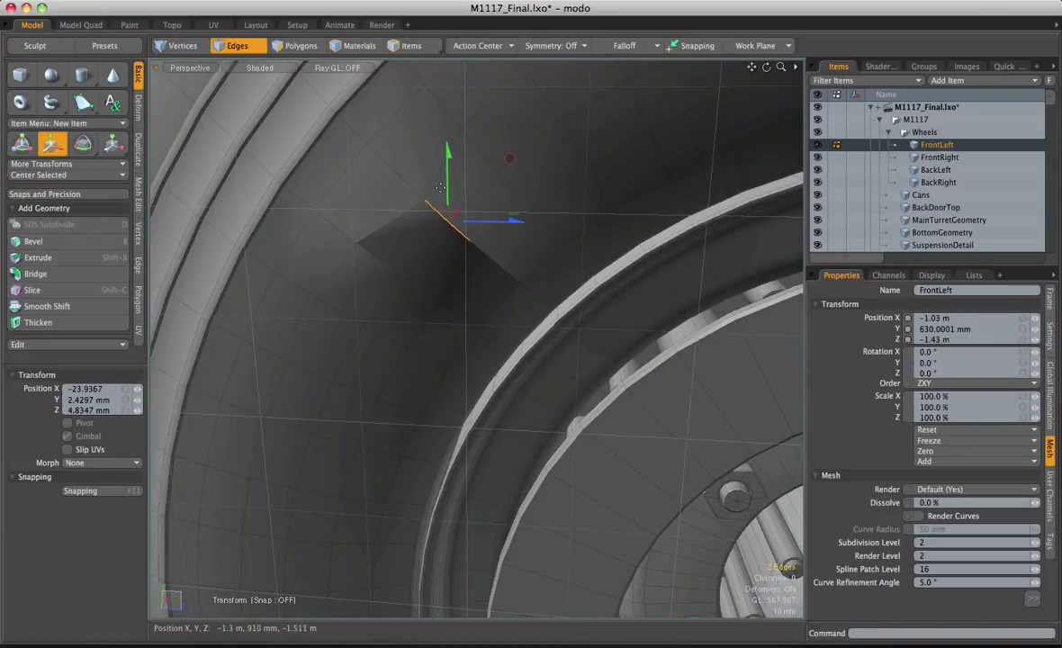
key(q)
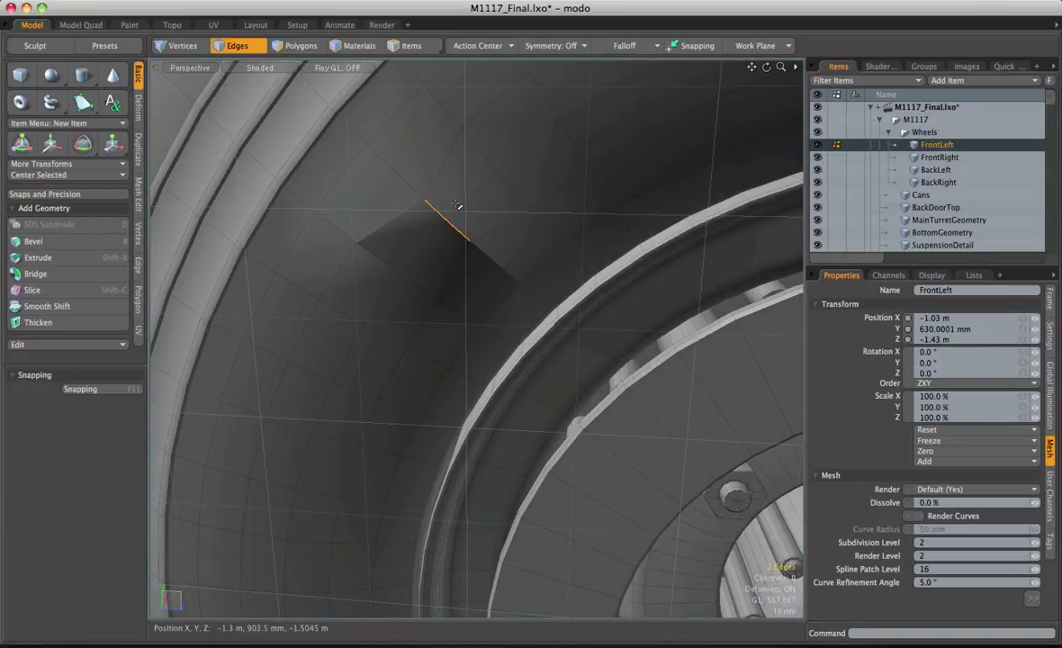
key(3)
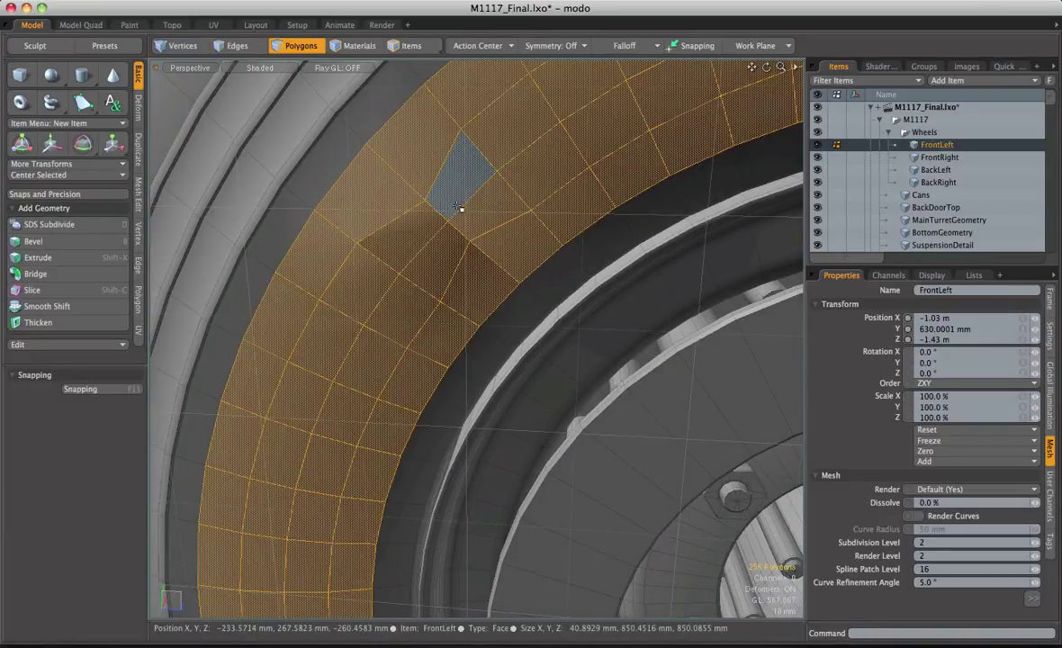
alt+drag(486, 184, 567, 178)
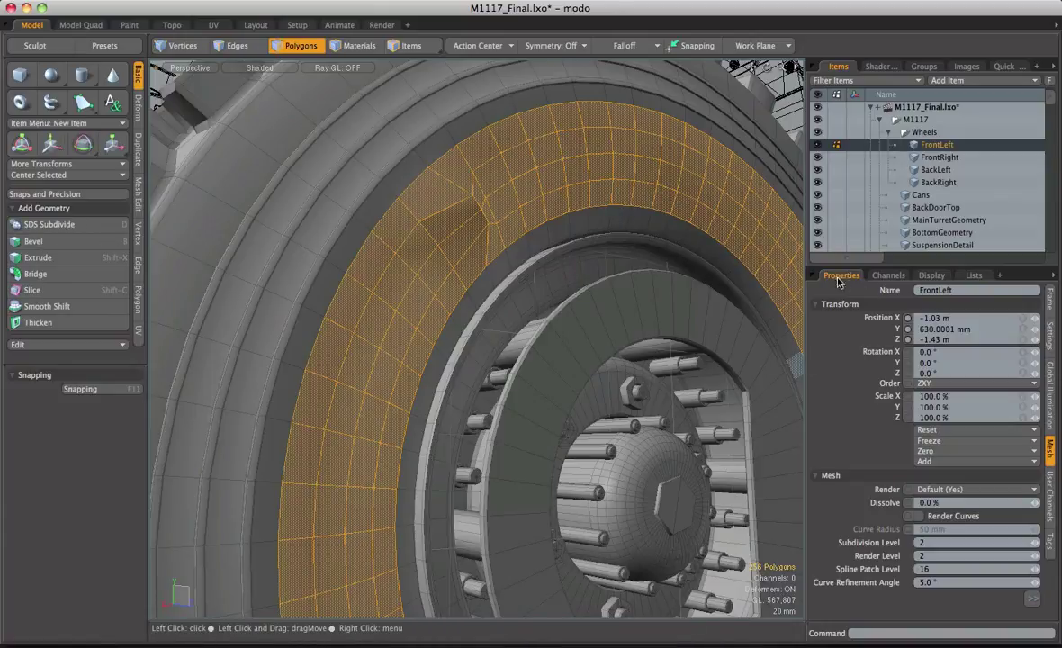
Open the mesh lists and examine the vertex statistics grouped by polygon and by edge.
click(973, 275)
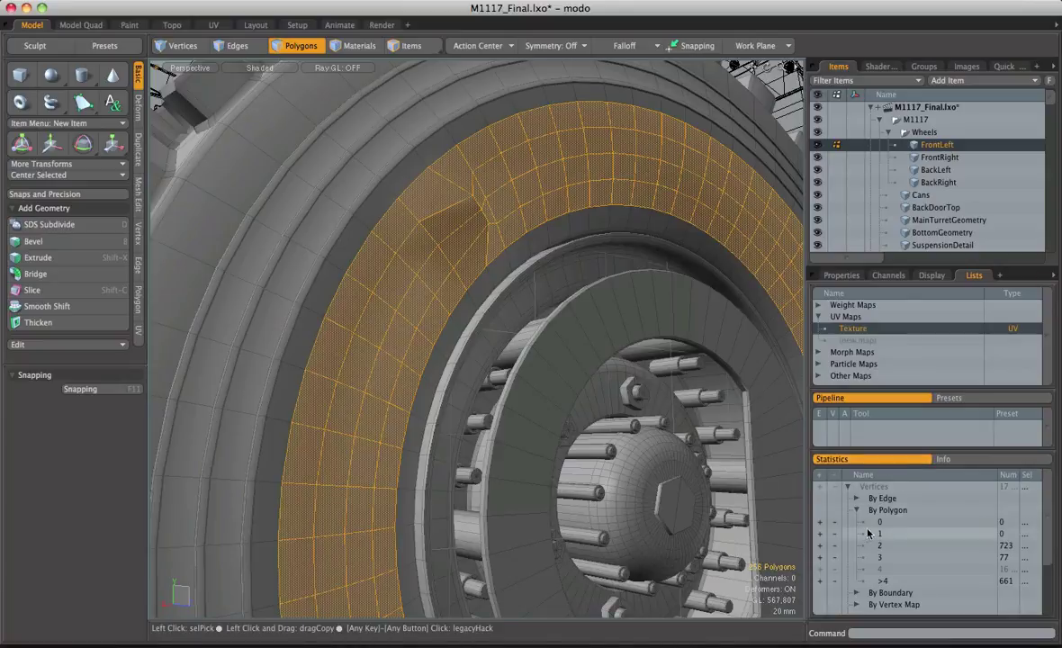
click(855, 494)
click(857, 494)
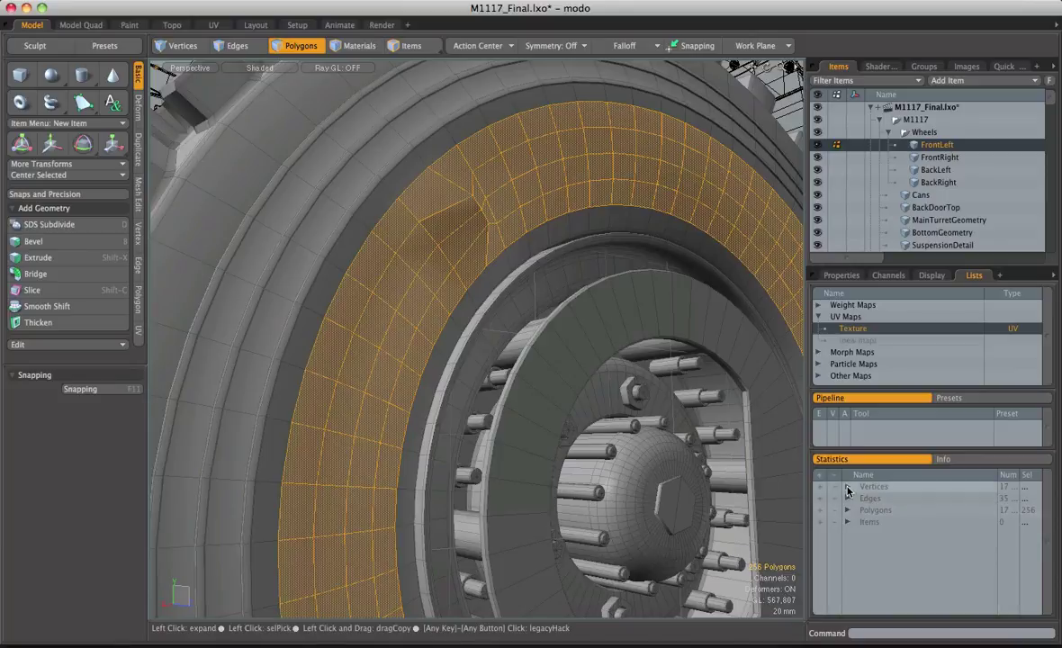
click(847, 486)
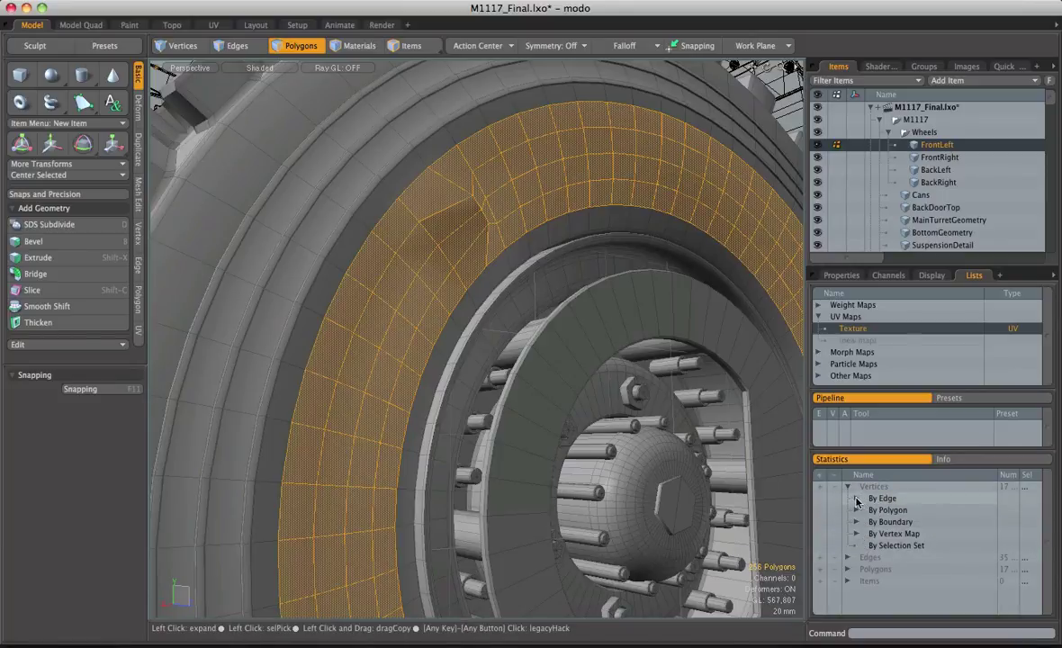
click(857, 510)
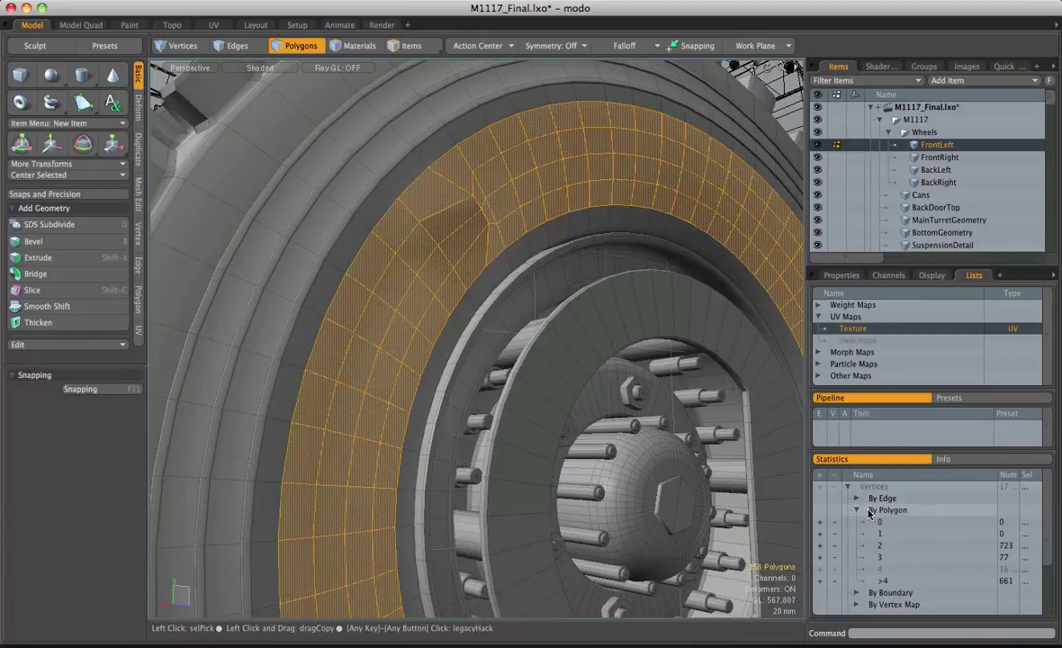
click(857, 510)
click(857, 498)
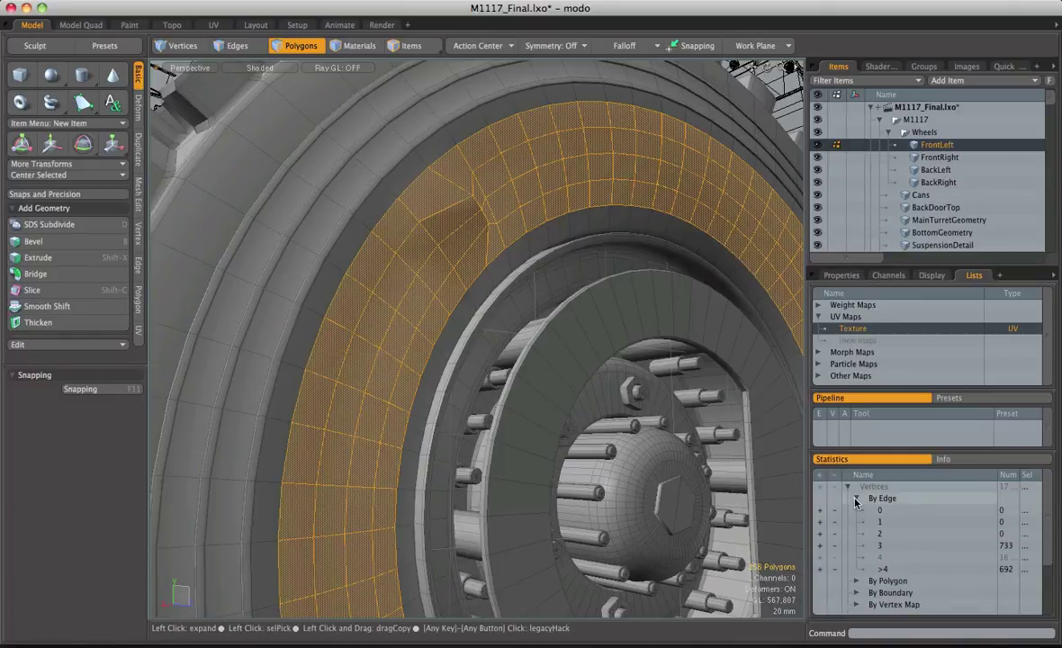
click(857, 498)
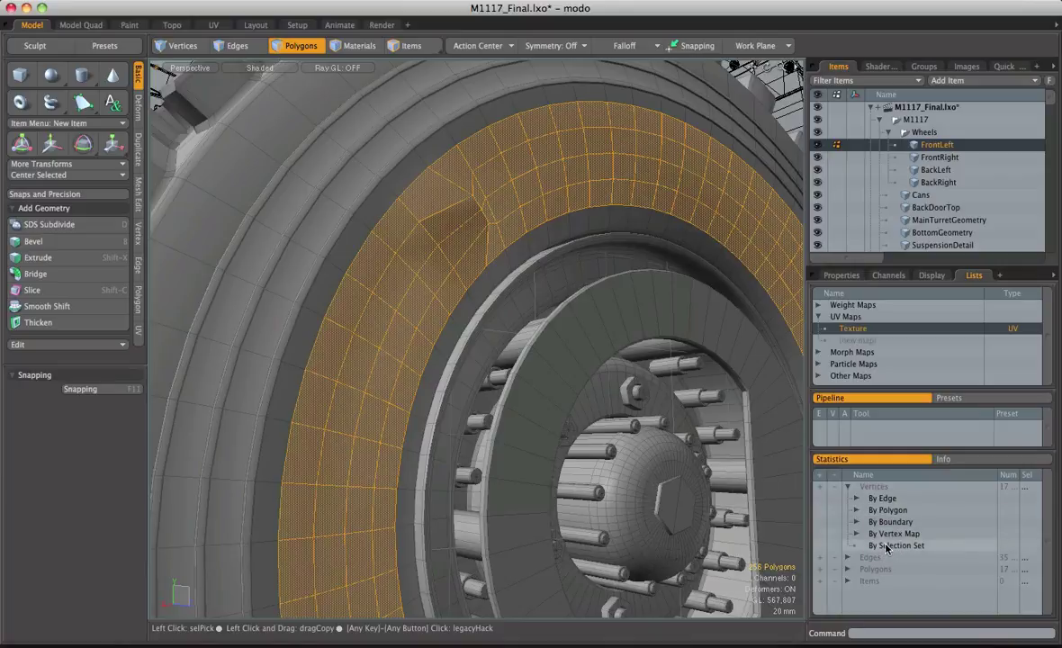
click(847, 486)
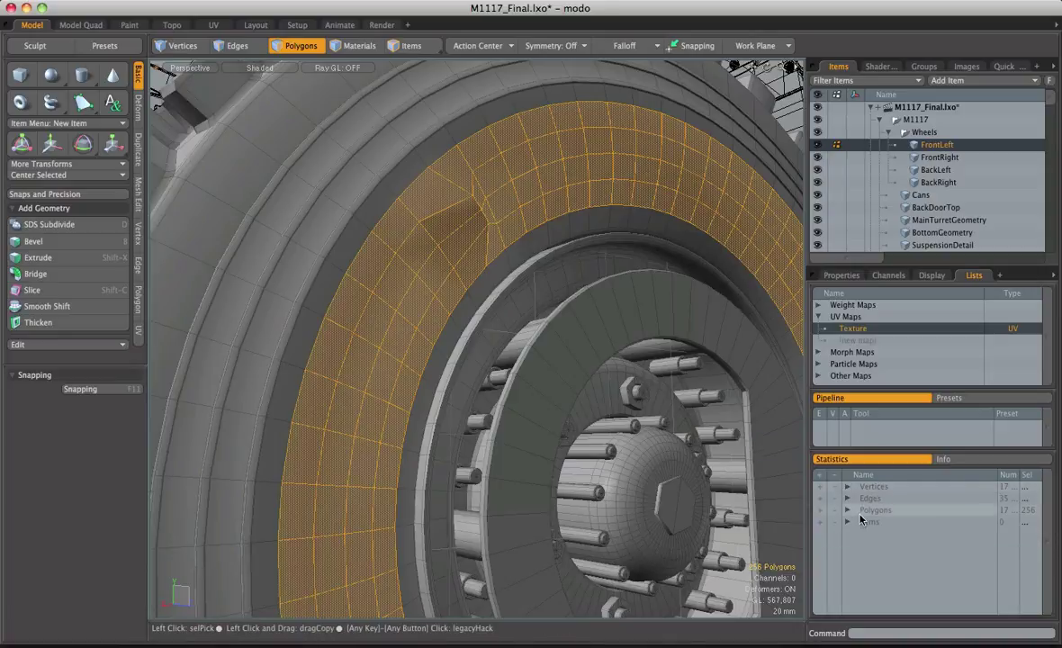
Expand the polygon statistics and clear the current polygon selection on the wheel.
click(847, 510)
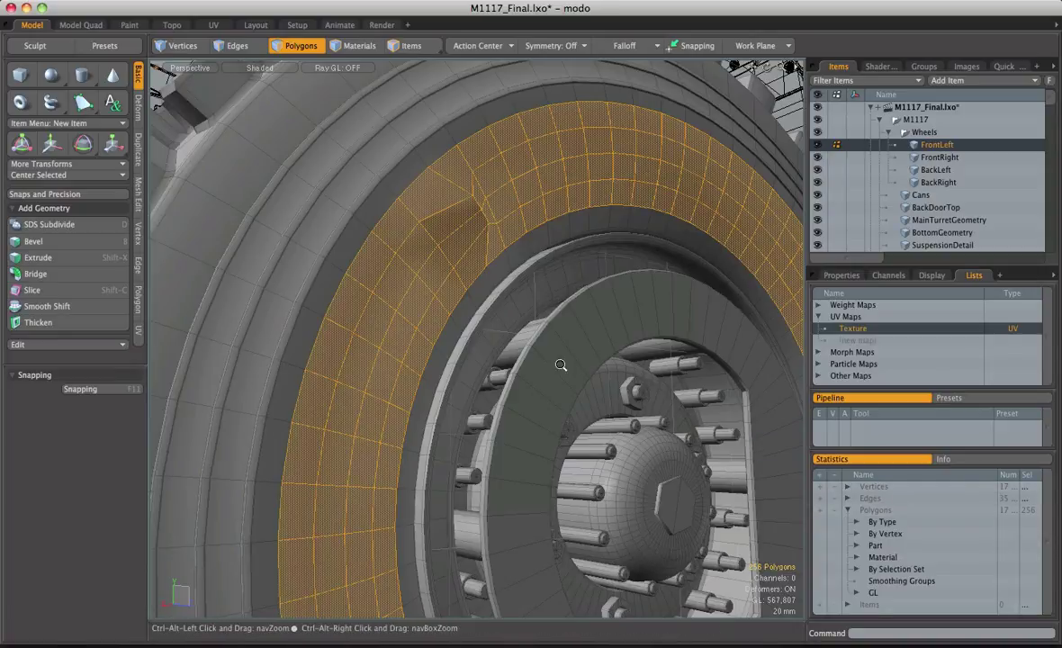
ctrl+alt+drag(562, 365, 432, 364)
click(706, 205)
ctrl+alt+drag(705, 206, 635, 327)
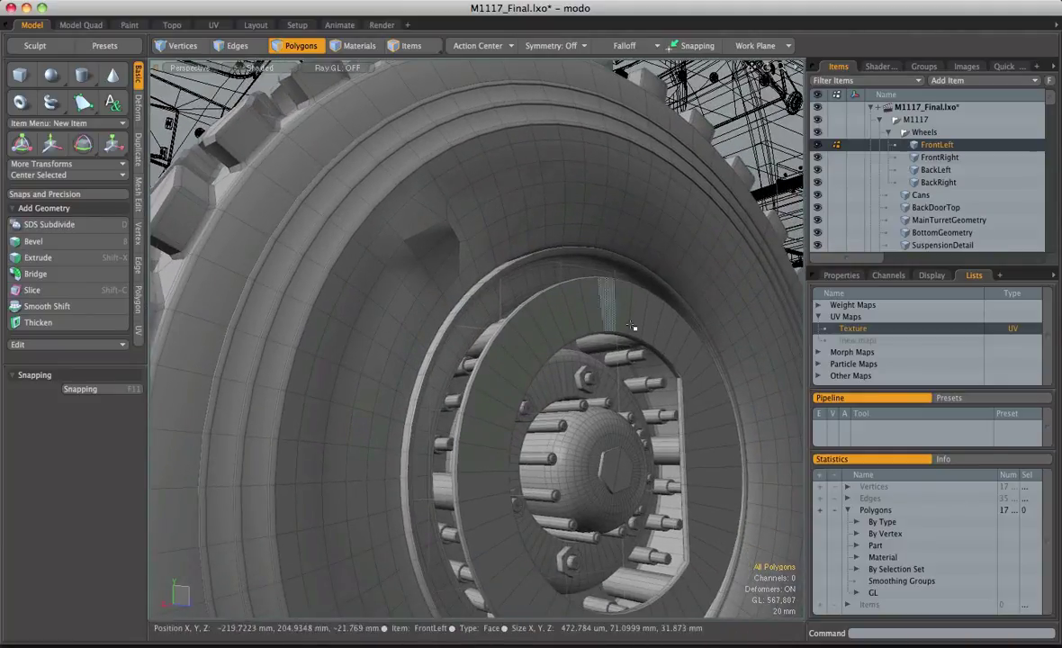
List the wheel's polygons by vertex count, widen the count column, and select those with three vertices.
click(869, 533)
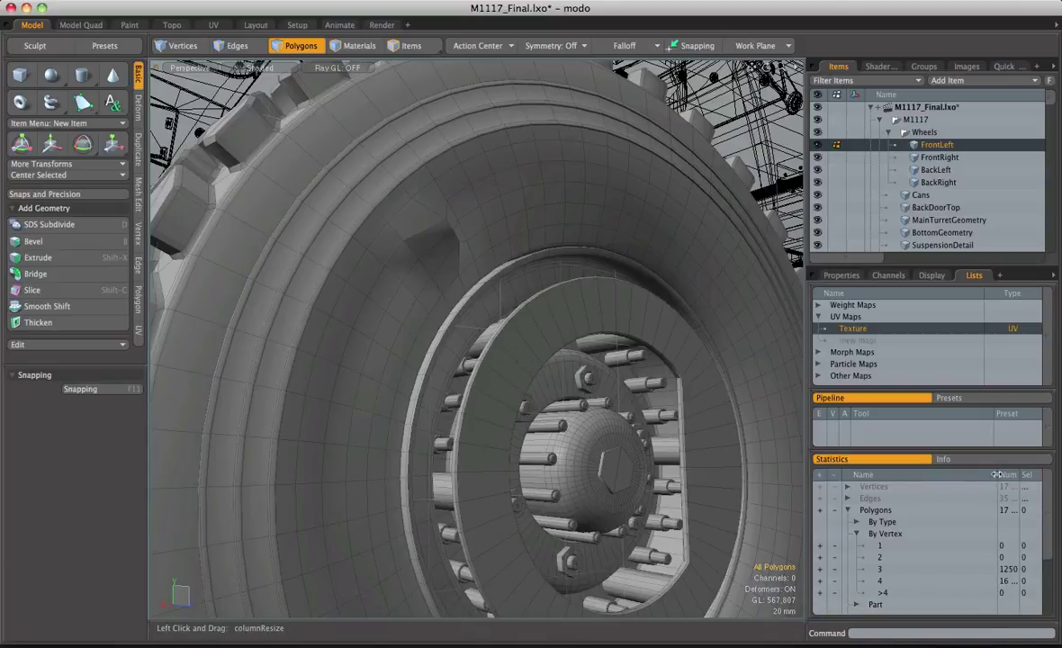
drag(997, 474, 941, 475)
key(3)
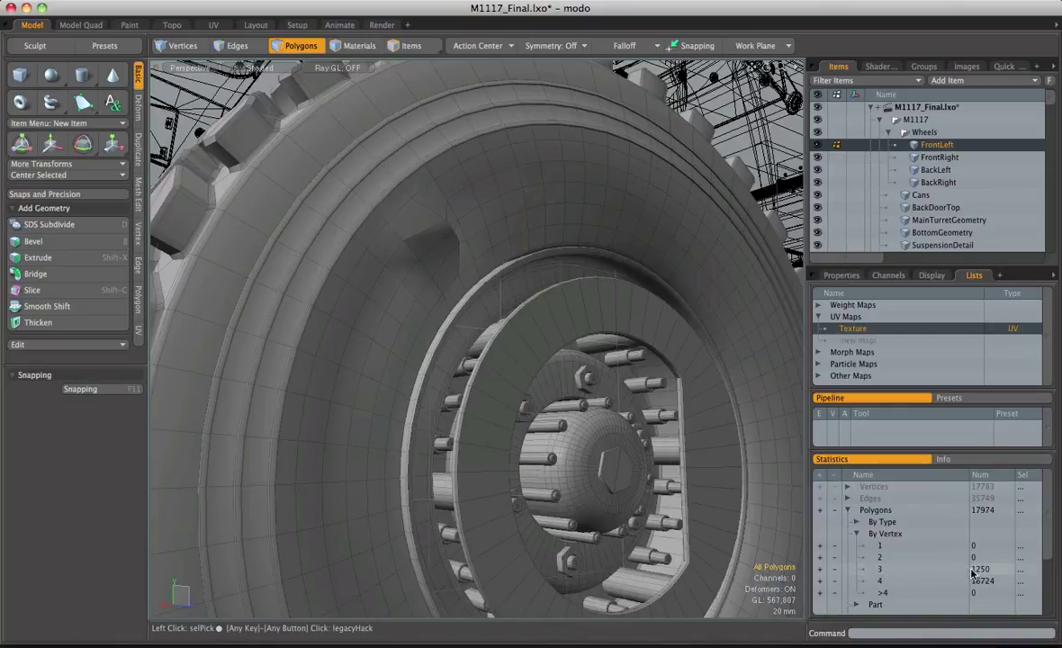
click(820, 571)
mouse_move(630, 340)
alt+mouse_down()
mouse_move(569, 387)
mouse_move(465, 394)
mouse_move(495, 432)
mouse_move(482, 441)
mouse_move(598, 427)
mouse_move(576, 434)
alt+mouse_up()
Lasso-select polygons straight through the wheel, inspect the selected area, and clear the selection.
mouse_move(639, 487)
right_down()
mouse_move(501, 297)
mouse_move(701, 464)
right_up()
middle_drag(702, 463, 643, 480)
mouse_move(531, 405)
ctrl+alt+mouse_down()
mouse_move(605, 382)
mouse_move(483, 294)
mouse_move(538, 339)
mouse_move(612, 347)
ctrl+alt+mouse_up()
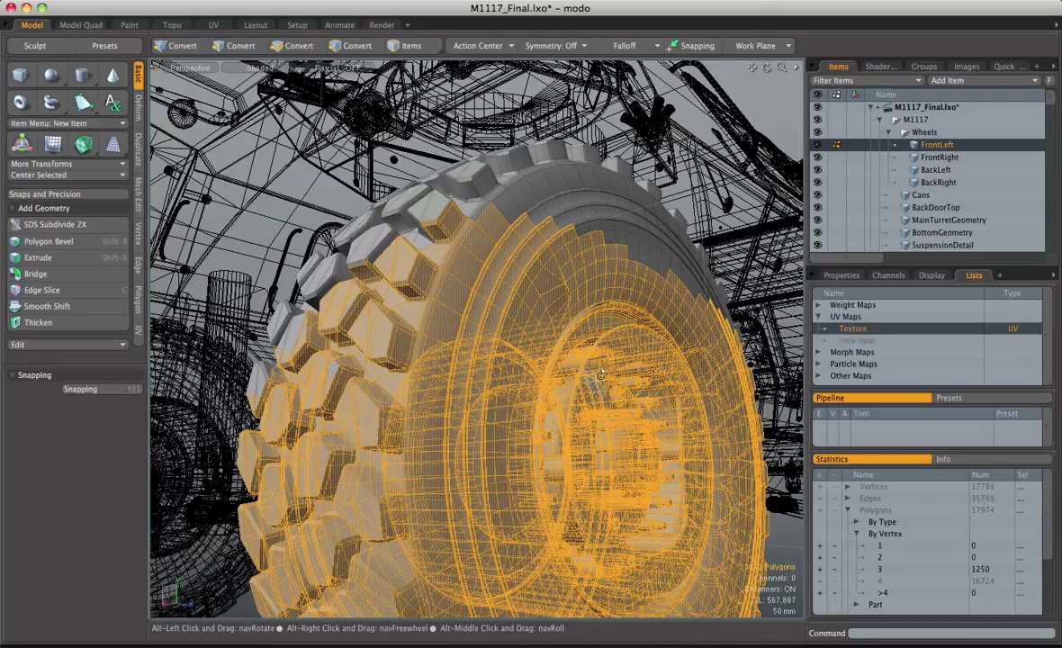
alt+drag(598, 371, 591, 413)
click(311, 568)
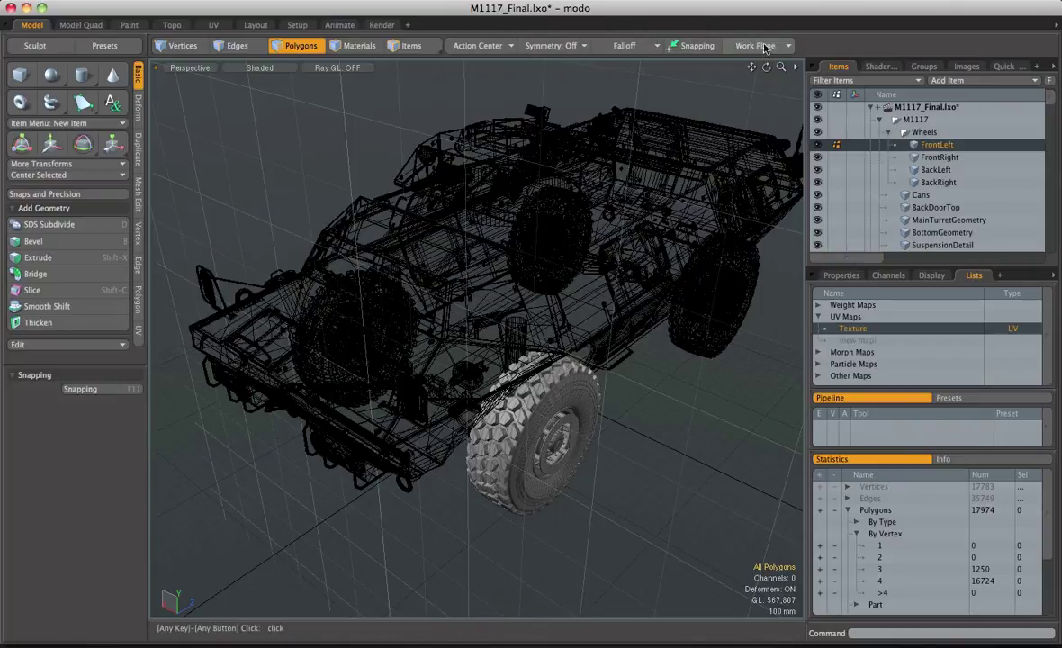
Create a new empty scene and toggle the visibility of the M1117_Final.lxo scene on and off.
click(517, 46)
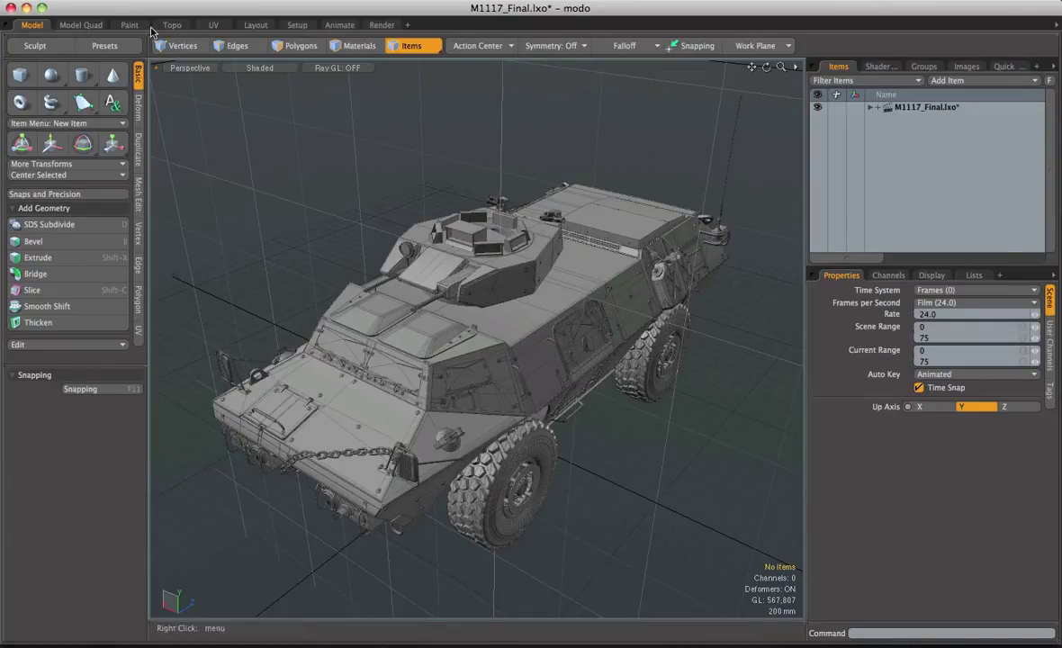
click(99, 4)
click(100, 33)
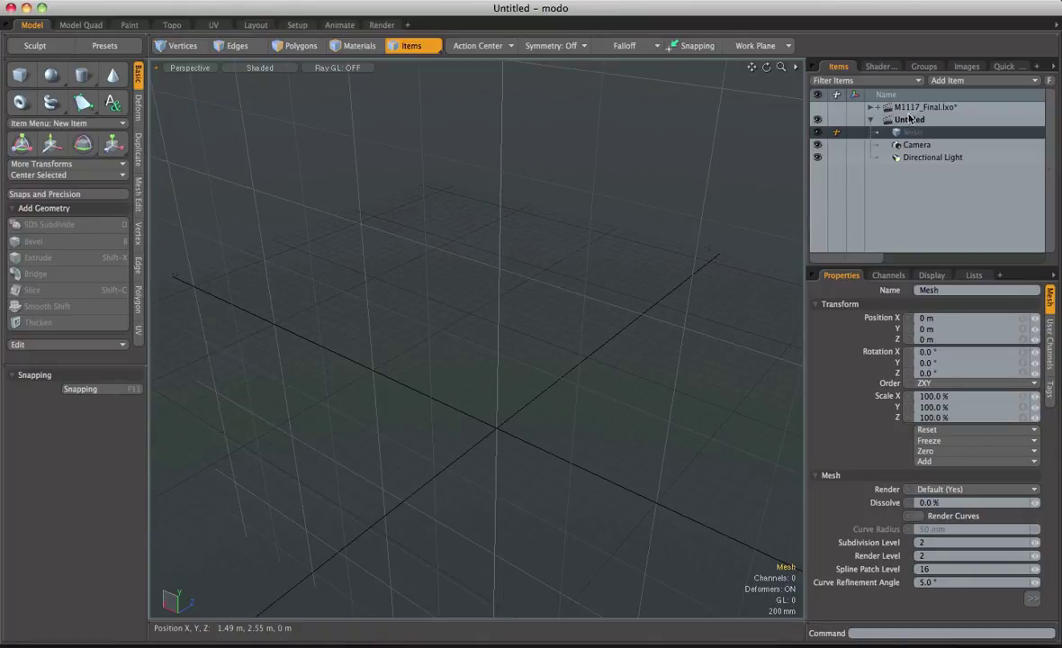
click(817, 107)
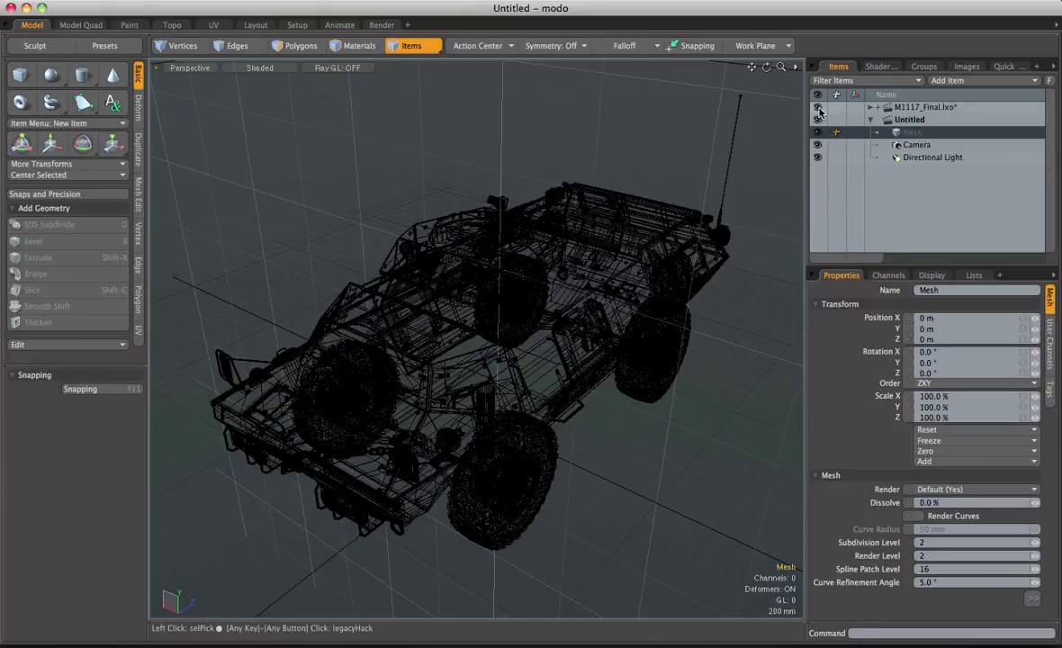
click(817, 108)
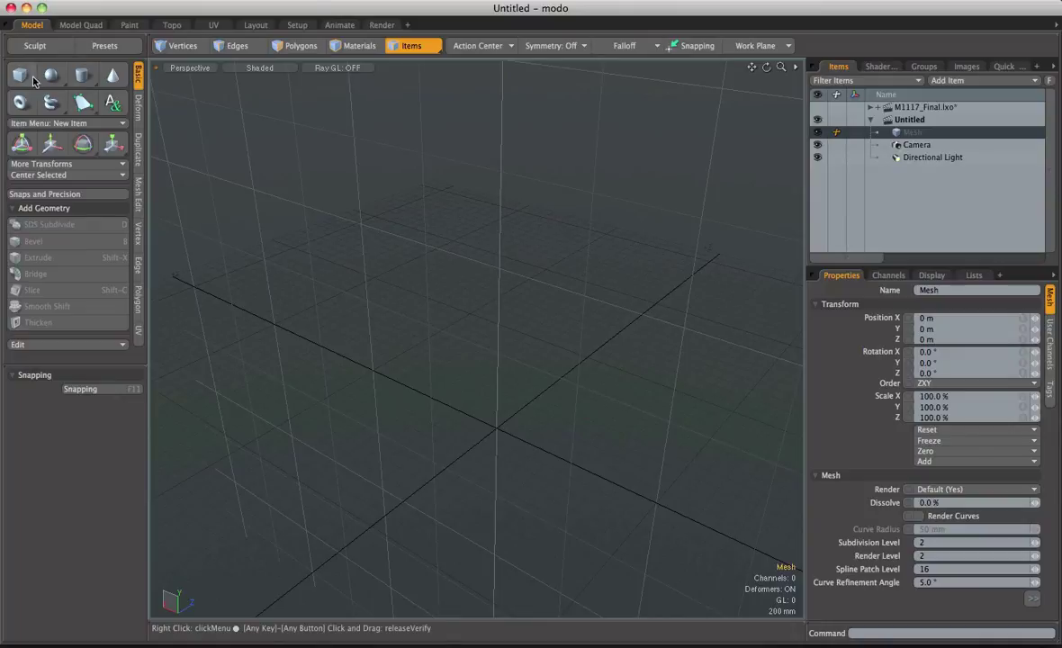
Add a default unit cube to the new scene as a separate mesh item.
key(shift)
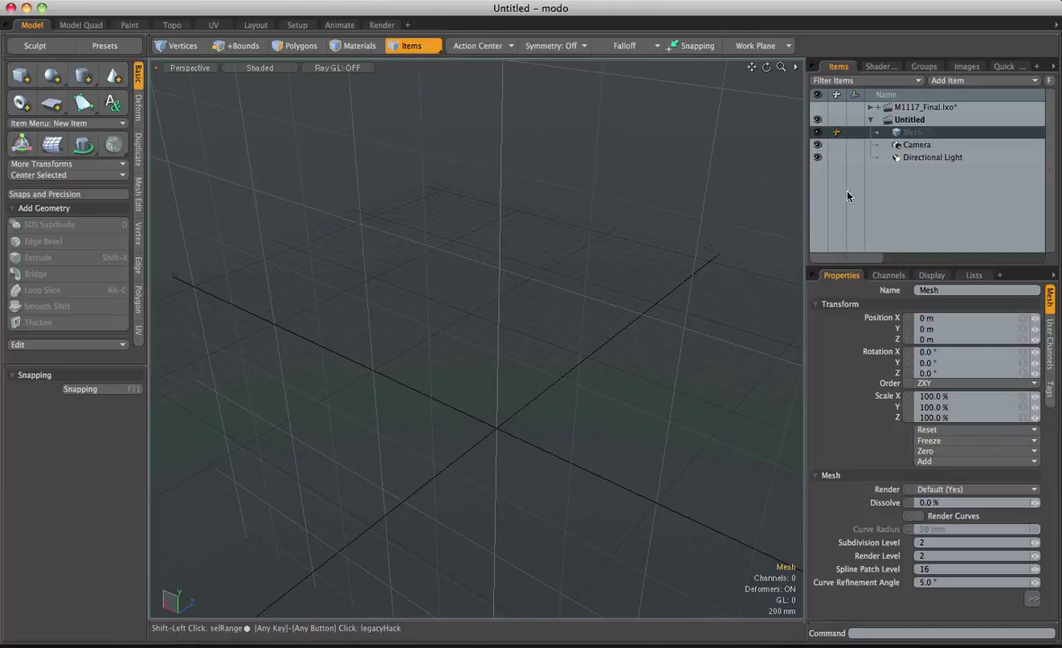
double_click(917, 136)
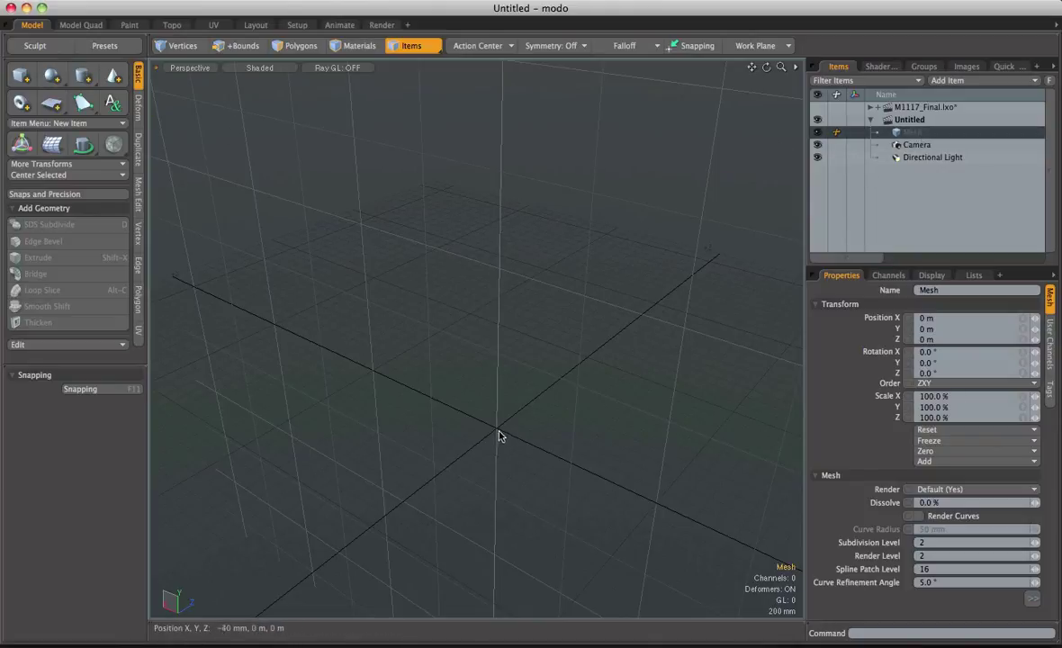
click(22, 78)
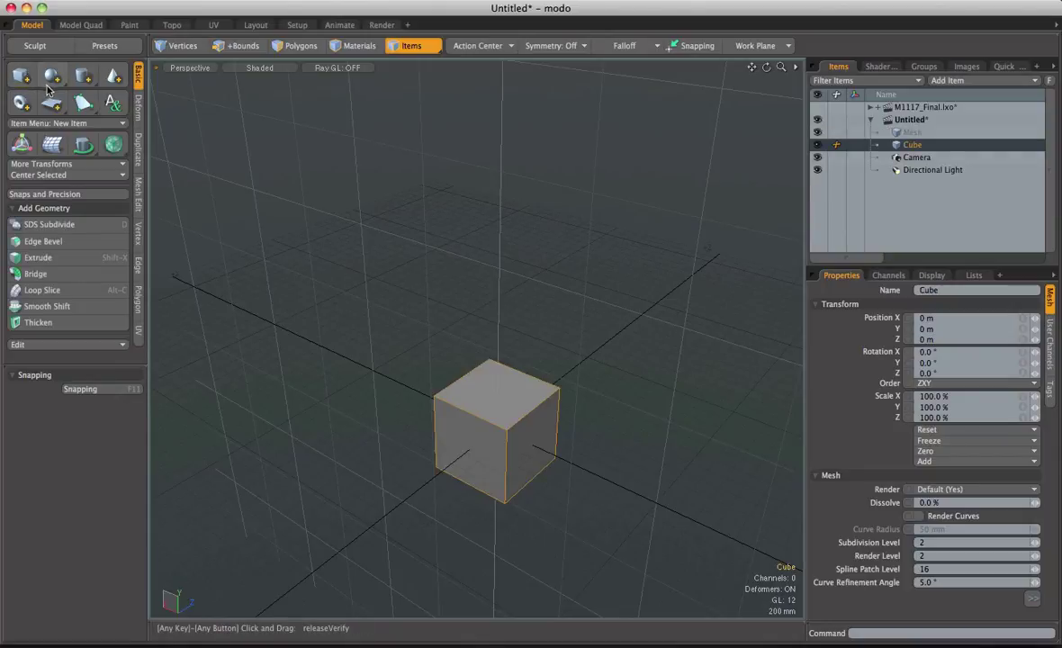
Delete the Cube item from the scene and select the empty Mesh item.
right_click(913, 146)
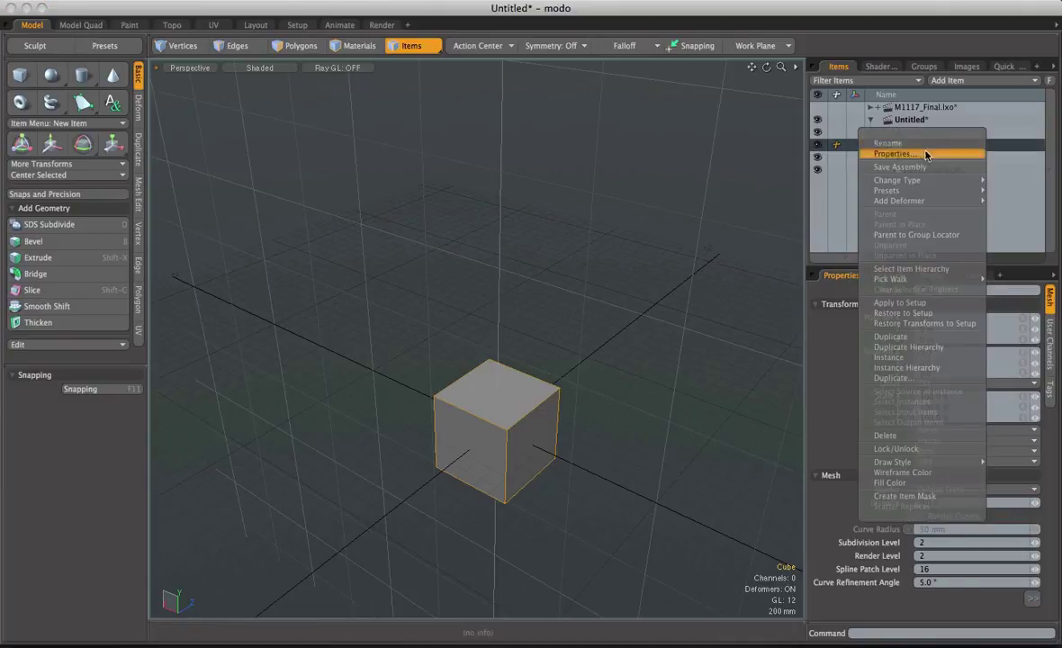
click(915, 439)
click(919, 135)
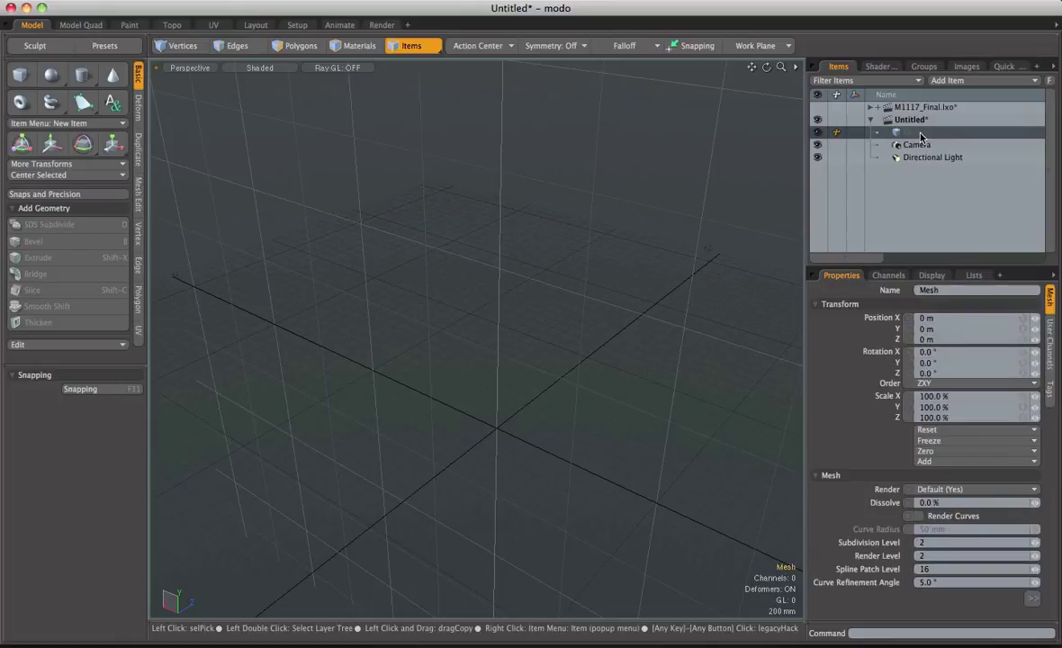
With the Cube tool, draw a flat upright rectangle about 3.13 m by 3.09 m on the XY plane.
click(21, 76)
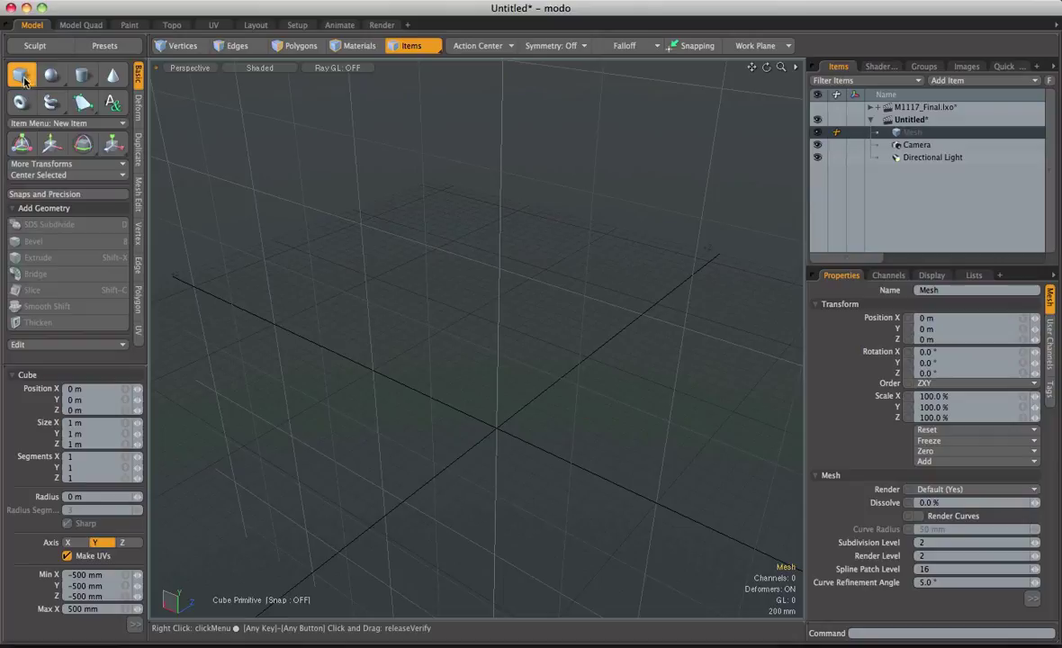
drag(367, 231, 583, 547)
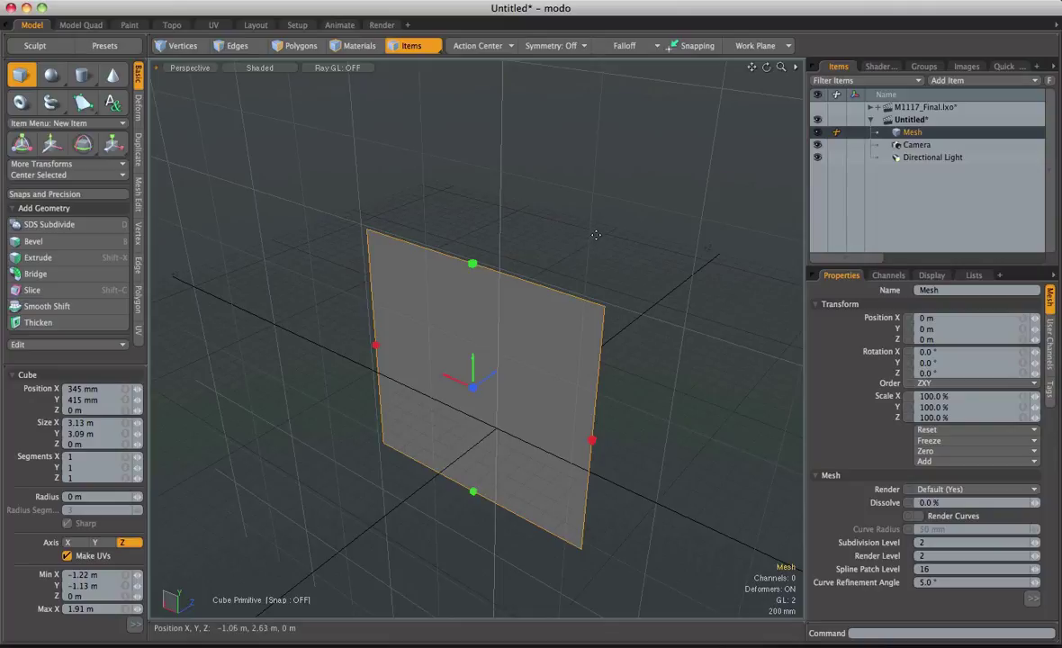
key(space)
mouse_move(595, 232)
alt+mouse_down()
mouse_move(535, 233)
mouse_move(587, 229)
alt+mouse_up()
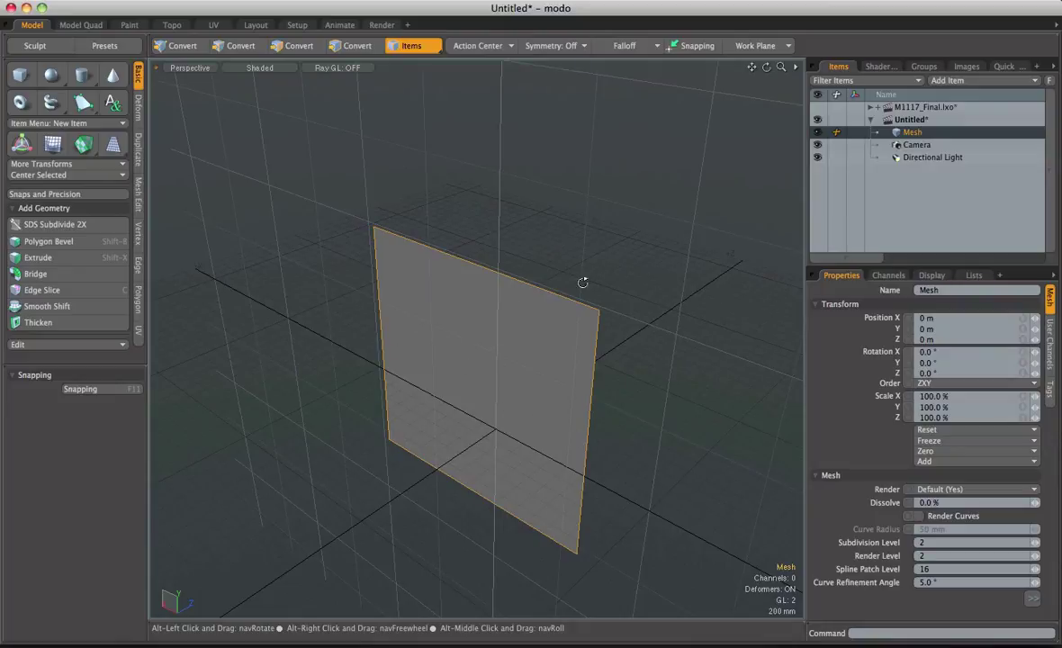
alt+drag(556, 258, 566, 304)
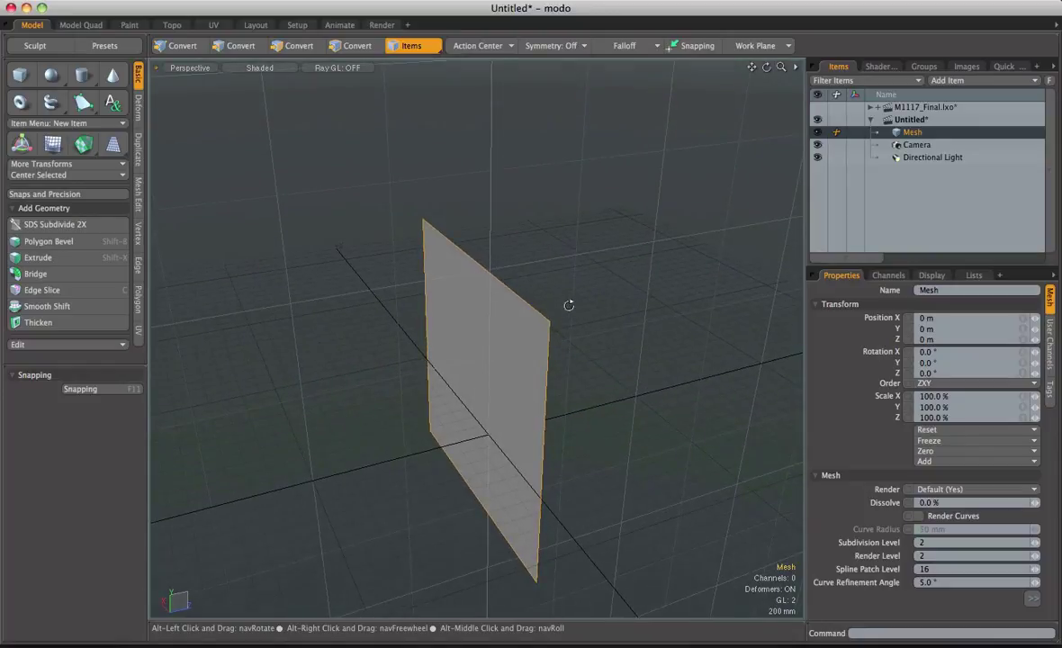
Draw a second flat Cube rectangle on the YZ plane, about 1.76 m high and 1.52 m wide.
click(21, 79)
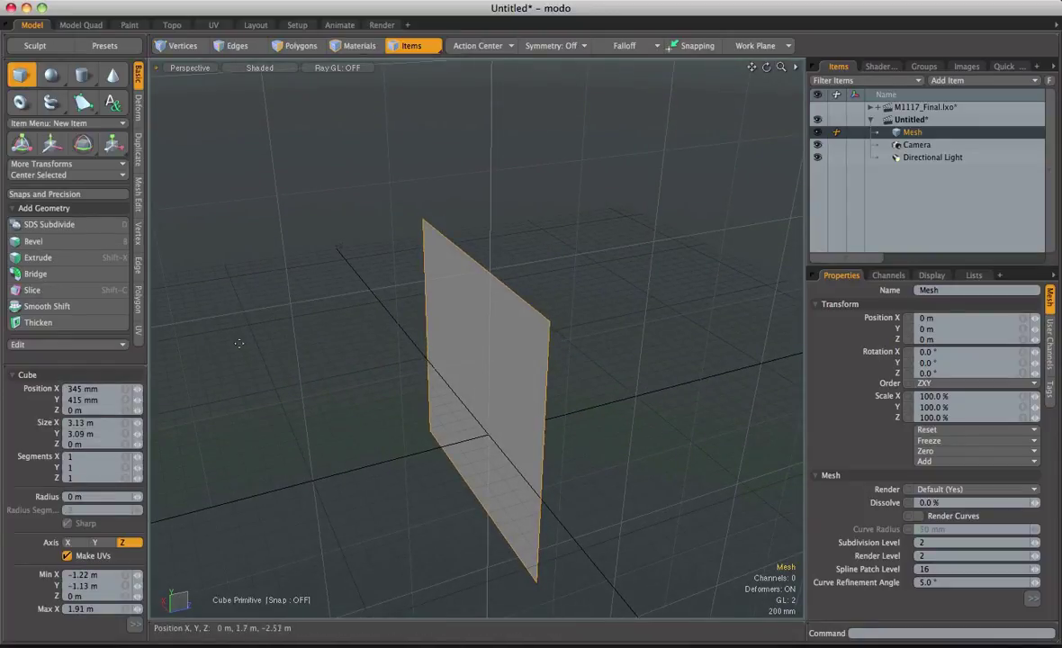
drag(241, 343, 407, 458)
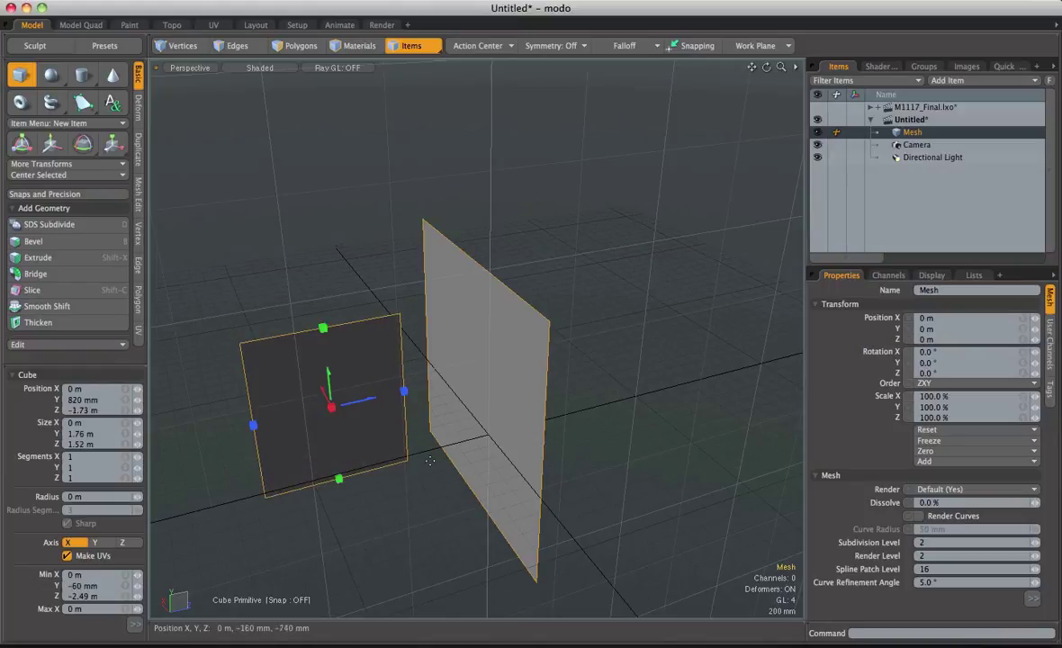
key(space)
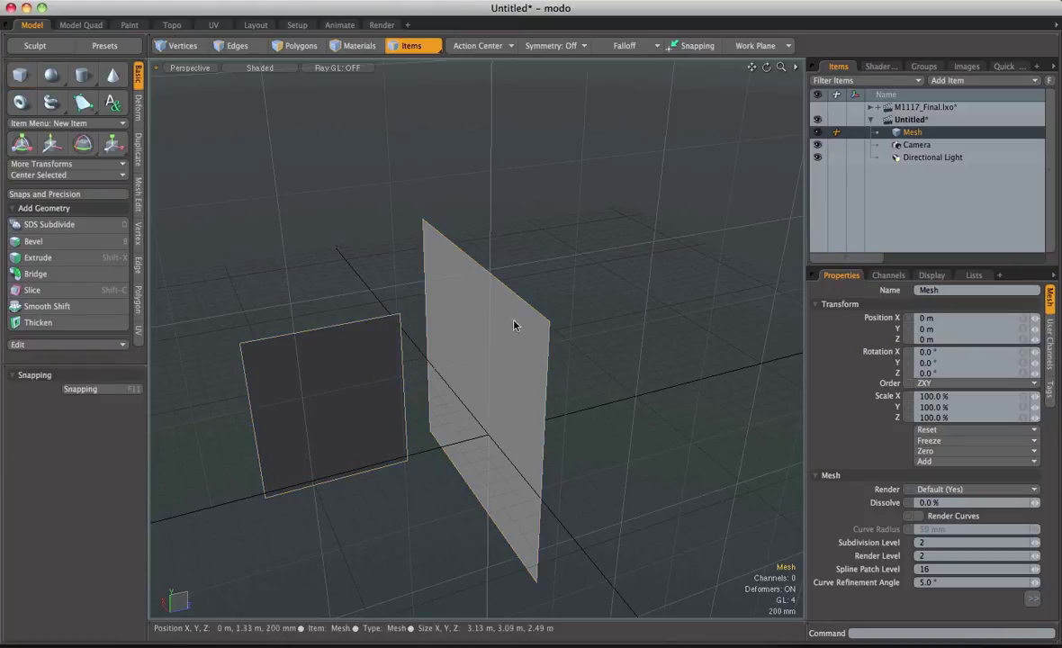
alt+drag(517, 324, 528, 288)
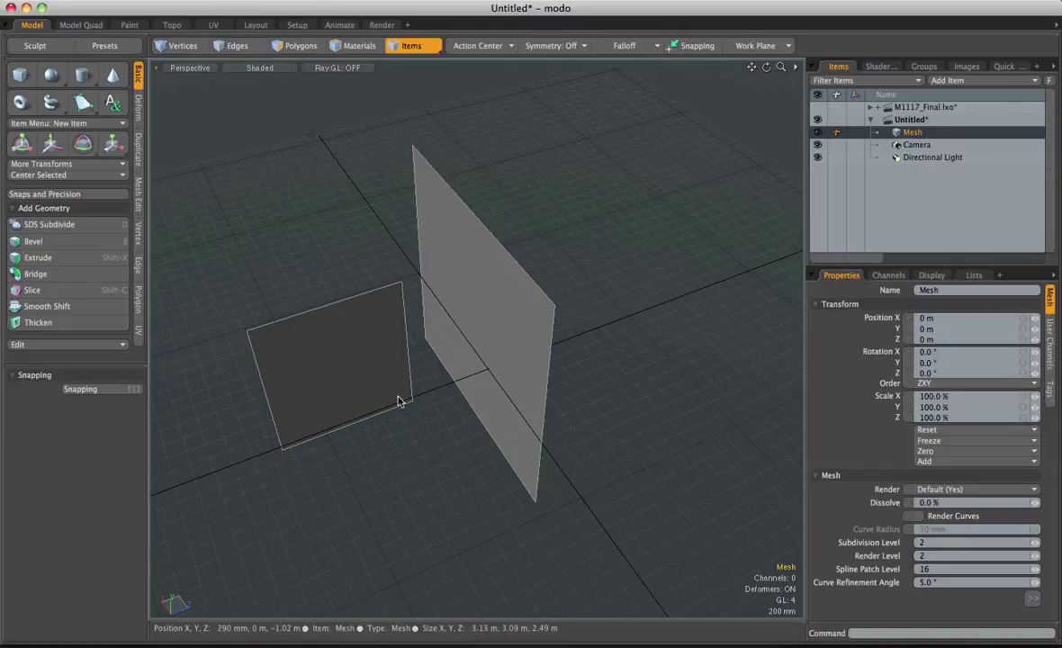
Draw a third flat Cube rectangle on the ground plane, about 1.49 m in X and 1.26 m in Z.
click(21, 74)
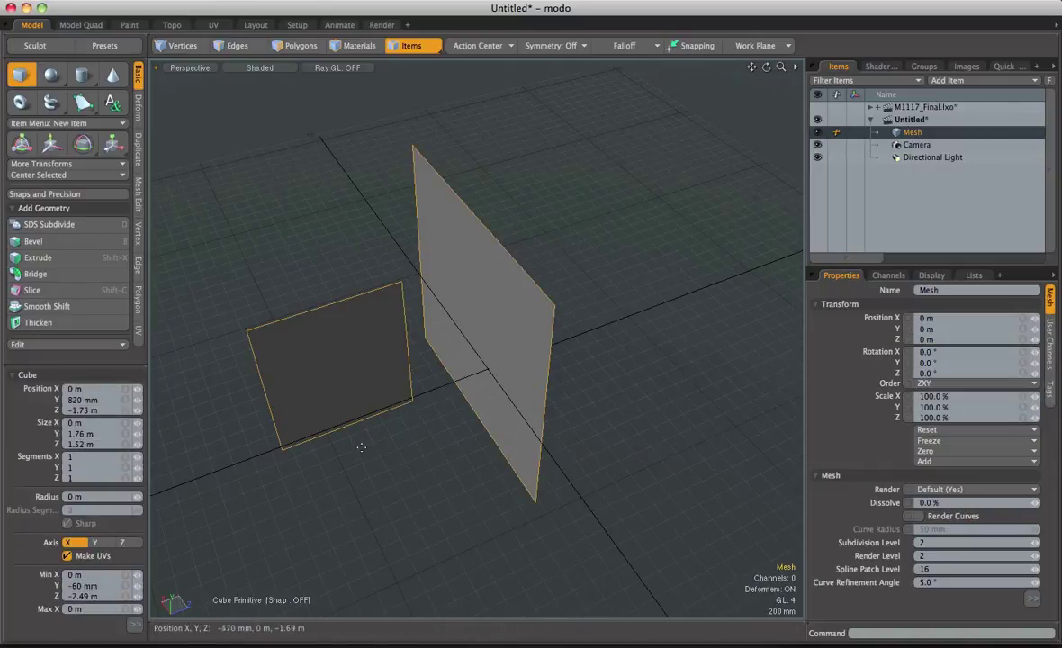
drag(358, 450, 521, 513)
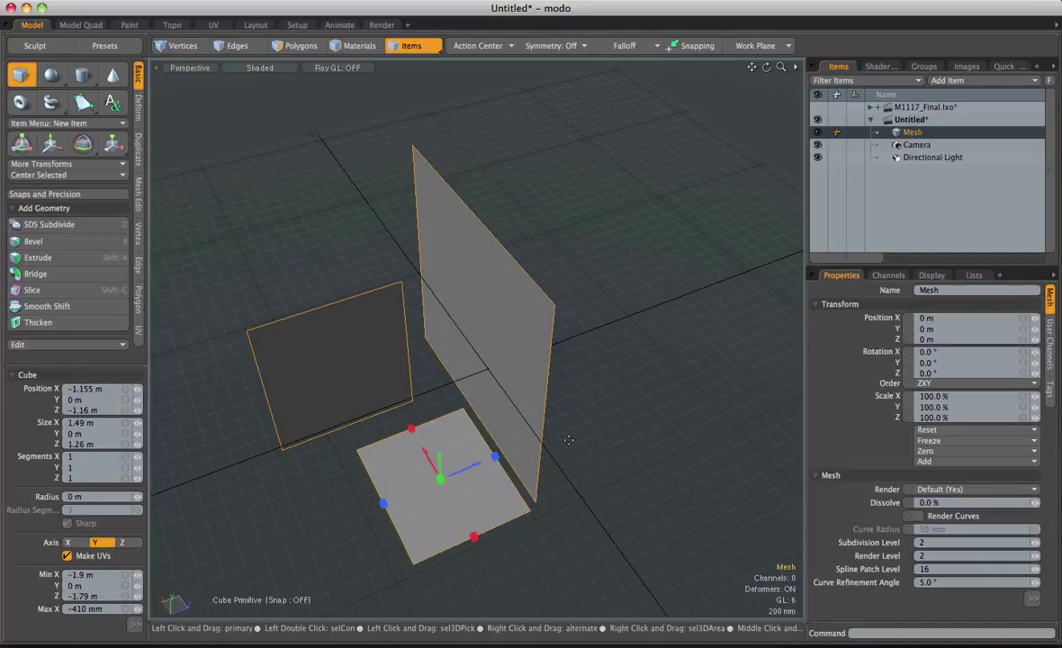
key(space)
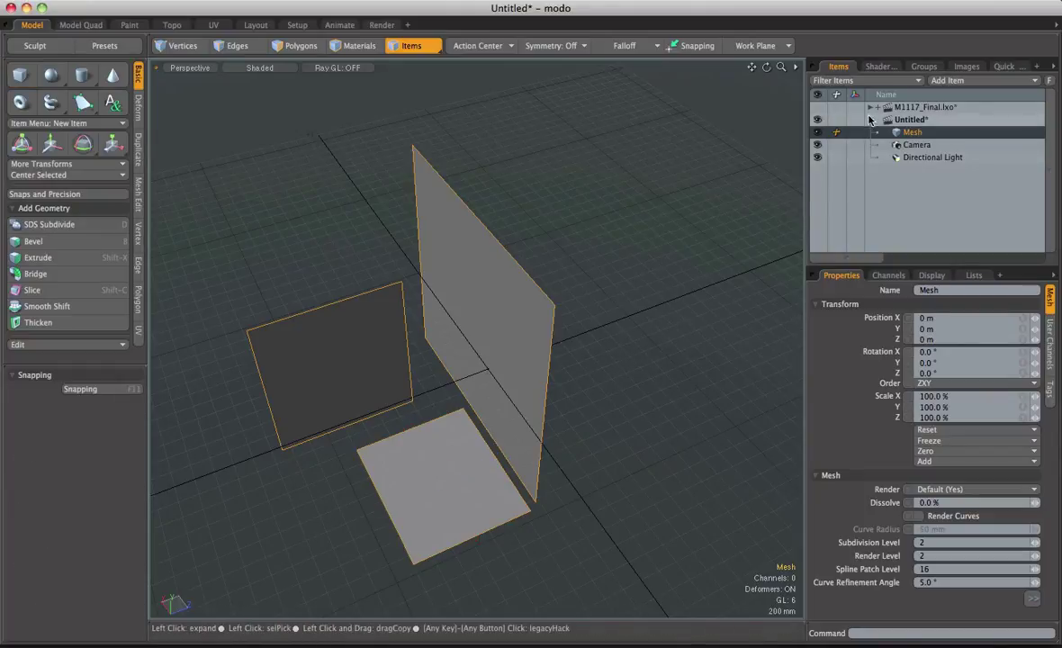
Show the M1117_Final.lxo scene, expand its item hierarchy and select the BackDoorTop mesh.
click(817, 107)
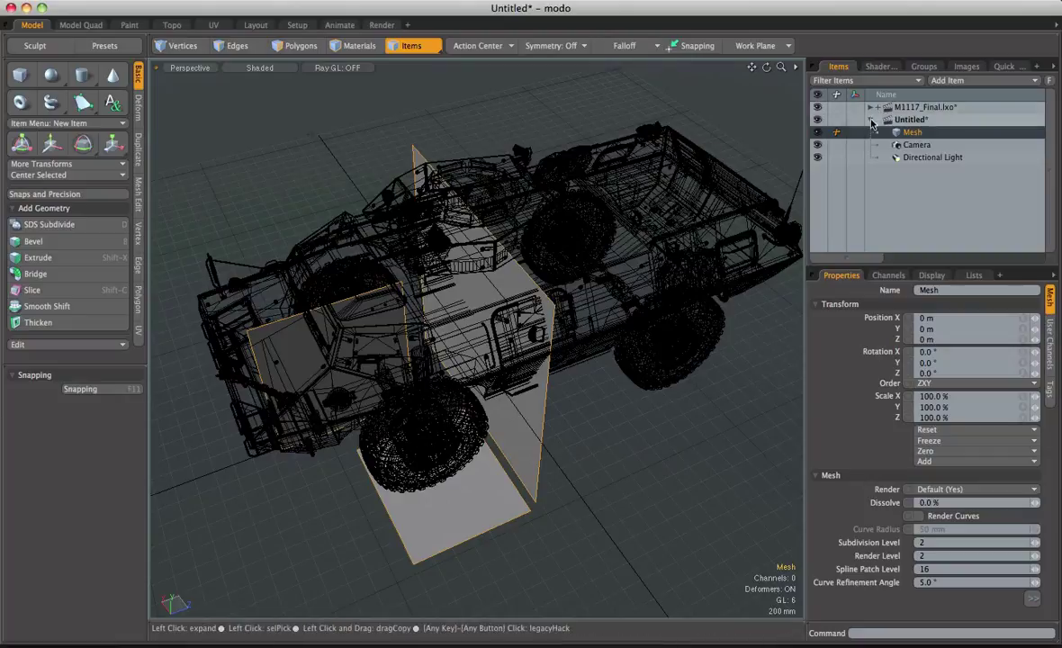
click(871, 107)
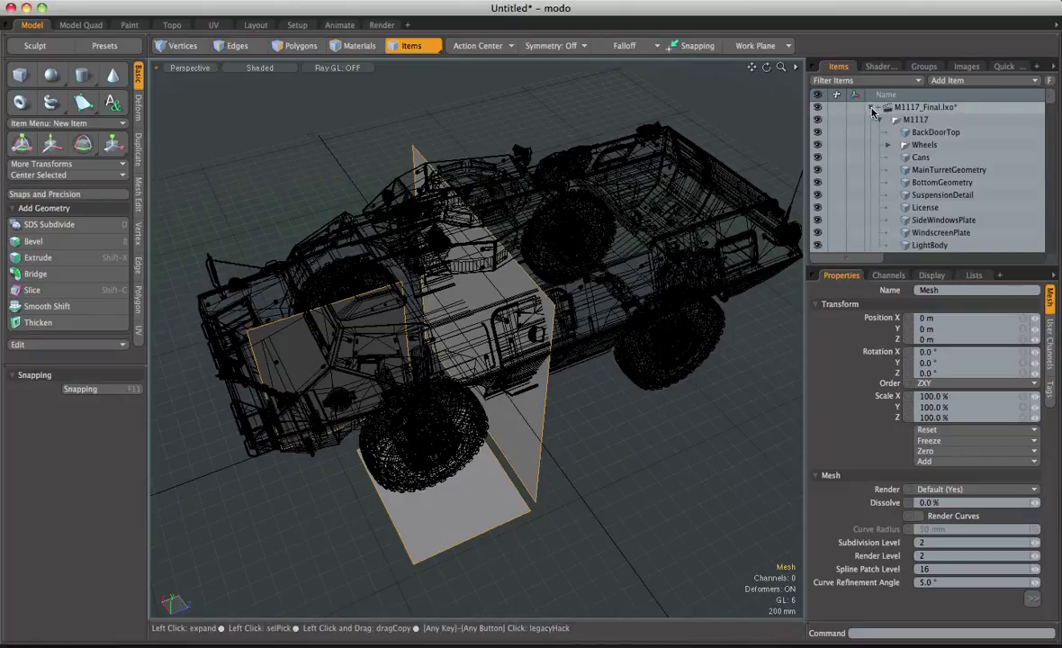
click(931, 133)
alt+drag(671, 250, 353, 201)
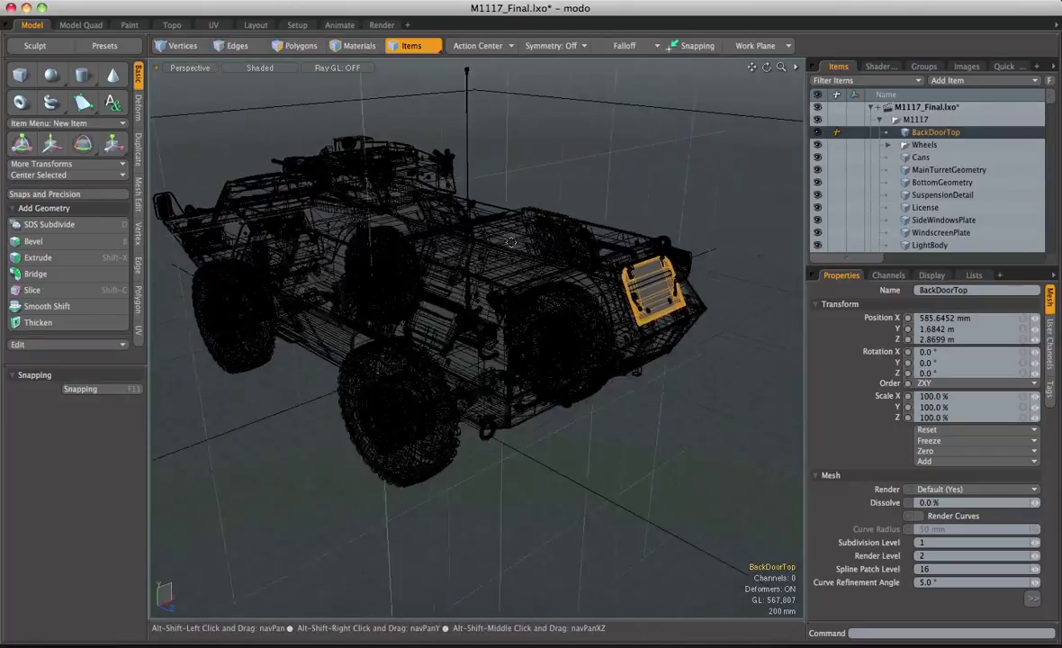
ctrl+alt+drag(745, 294, 525, 285)
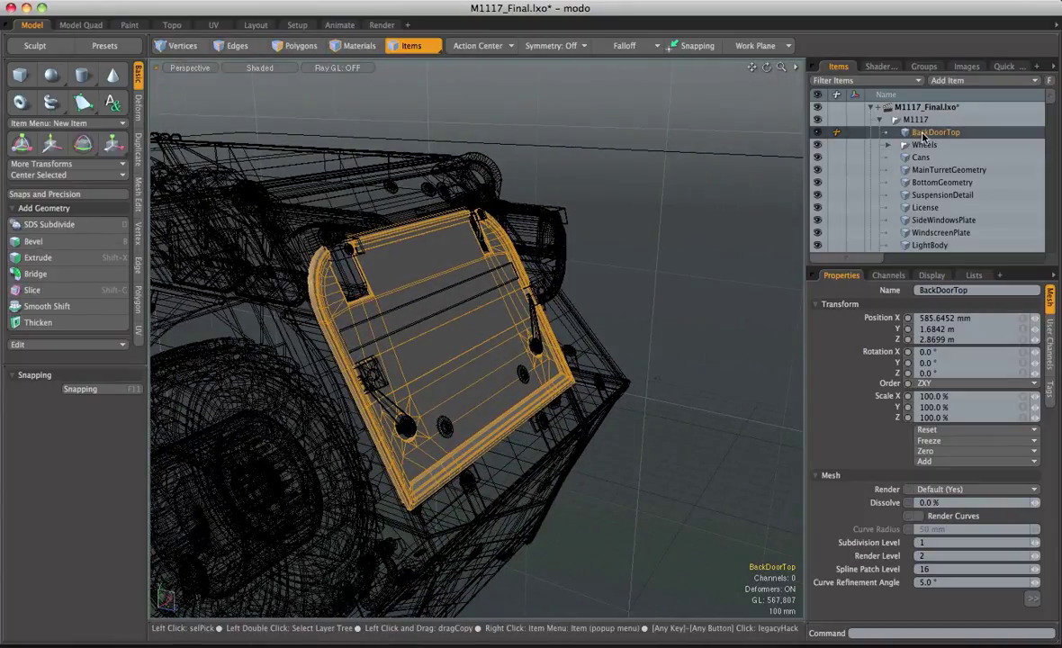
Move BackDoorTop out of the M1117 group to the scene's root level and hide the M1117 group.
drag(923, 135, 855, 112)
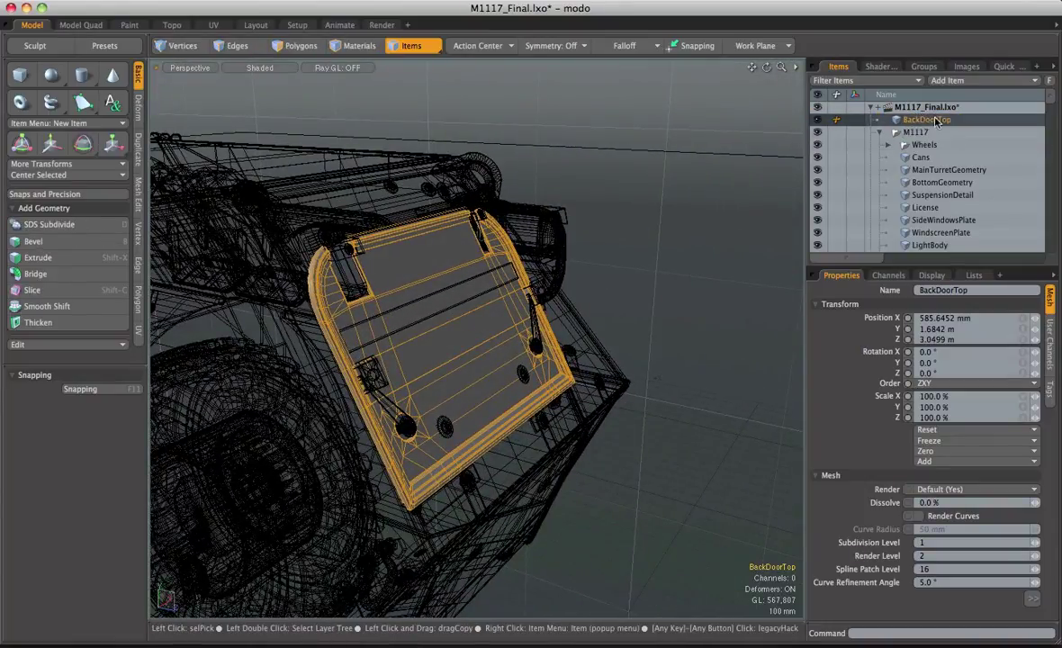
click(817, 133)
alt+drag(490, 302, 554, 306)
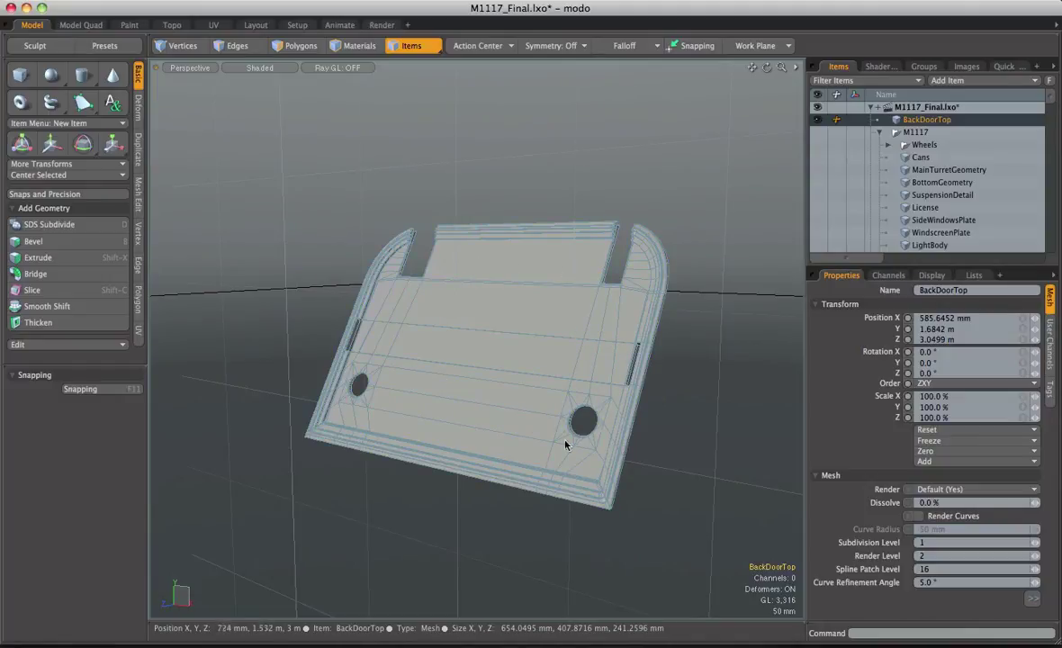
Examine the door panel's tilt from several angles and in the Left view, returning to the Perspective view.
alt+drag(565, 445, 589, 332)
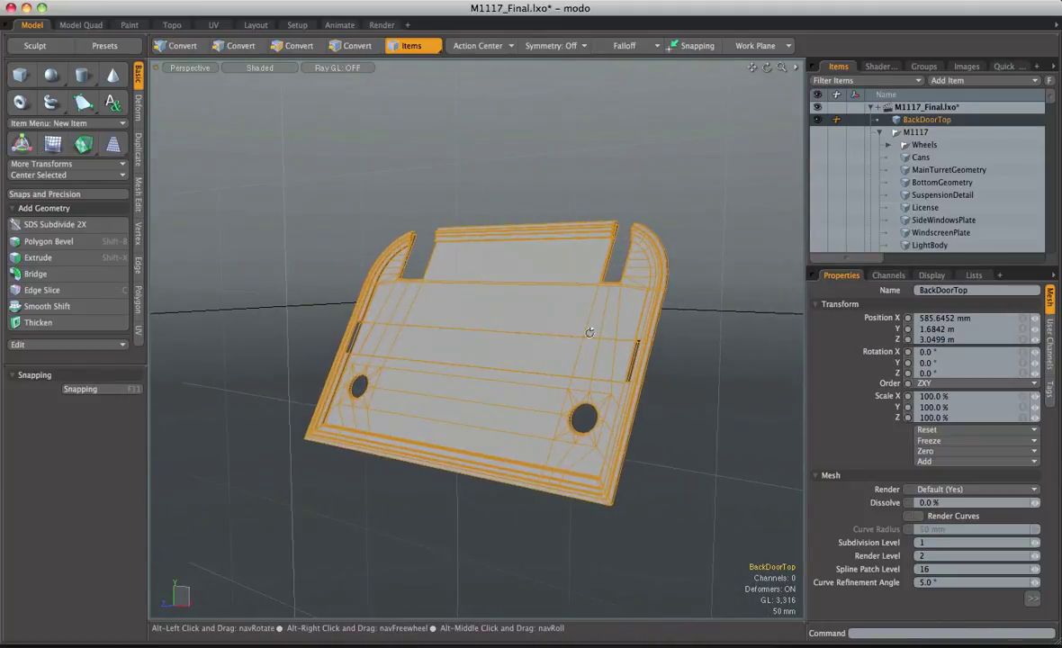
alt+drag(530, 297, 565, 301)
key(ctrl+space)
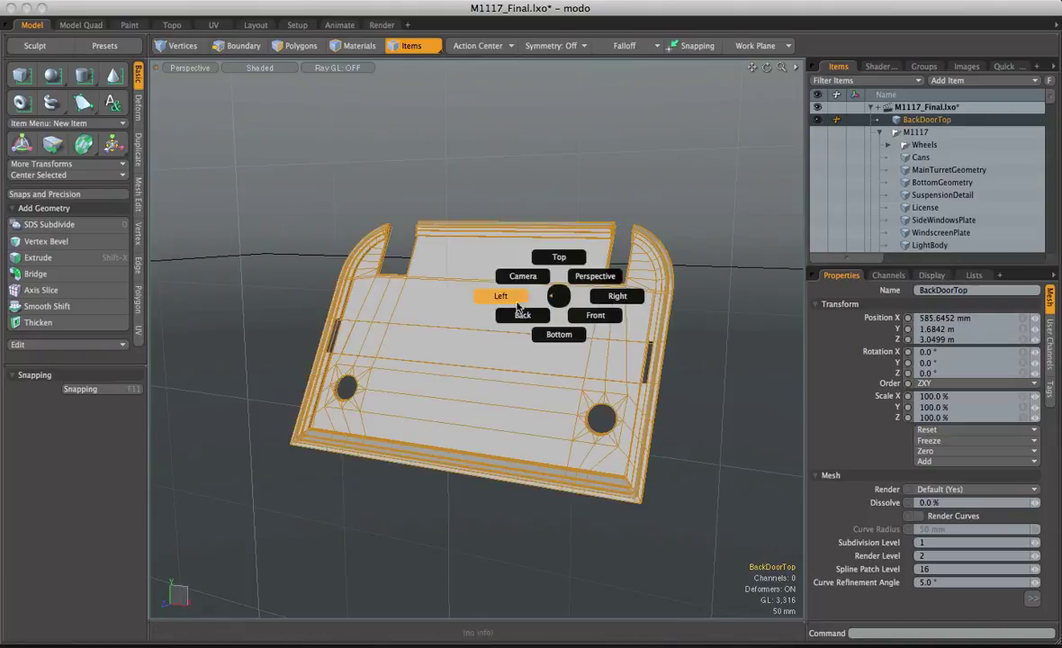
click(501, 302)
ctrl+alt+drag(476, 313, 513, 291)
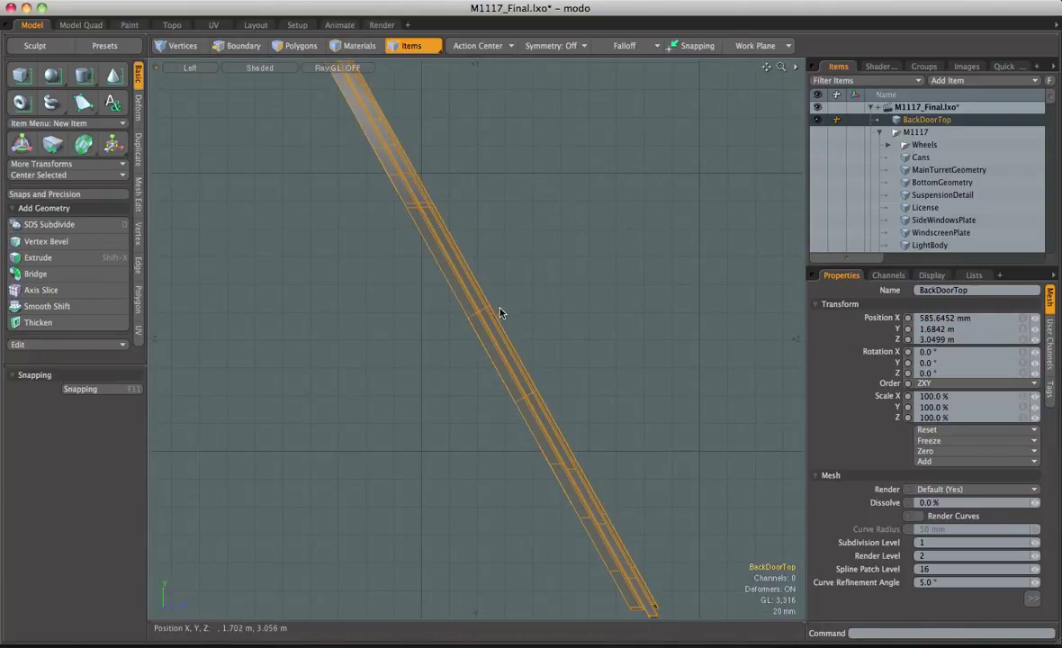
key(ctrl+space)
click(534, 280)
ctrl+alt+drag(594, 274, 552, 235)
alt+drag(546, 294, 511, 298)
Select only the seven flat polygons running down the middle of the door panel's face.
key(3)
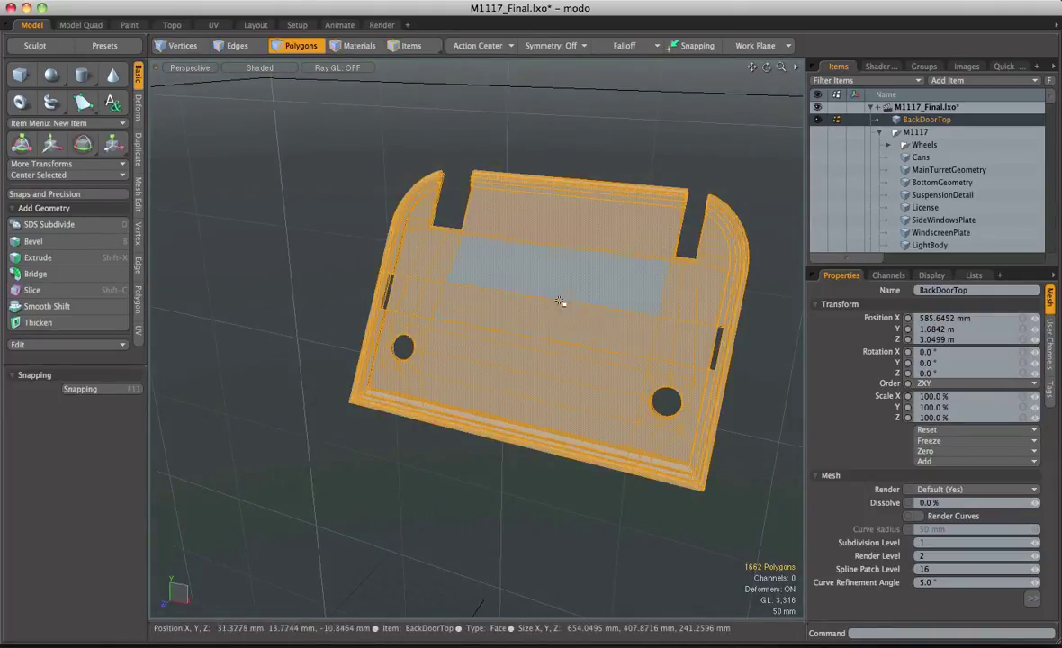
key(e)
drag(527, 261, 677, 167)
key(space)
alt+drag(670, 225, 701, 268)
key(3)
scroll(477, 252, up, 2)
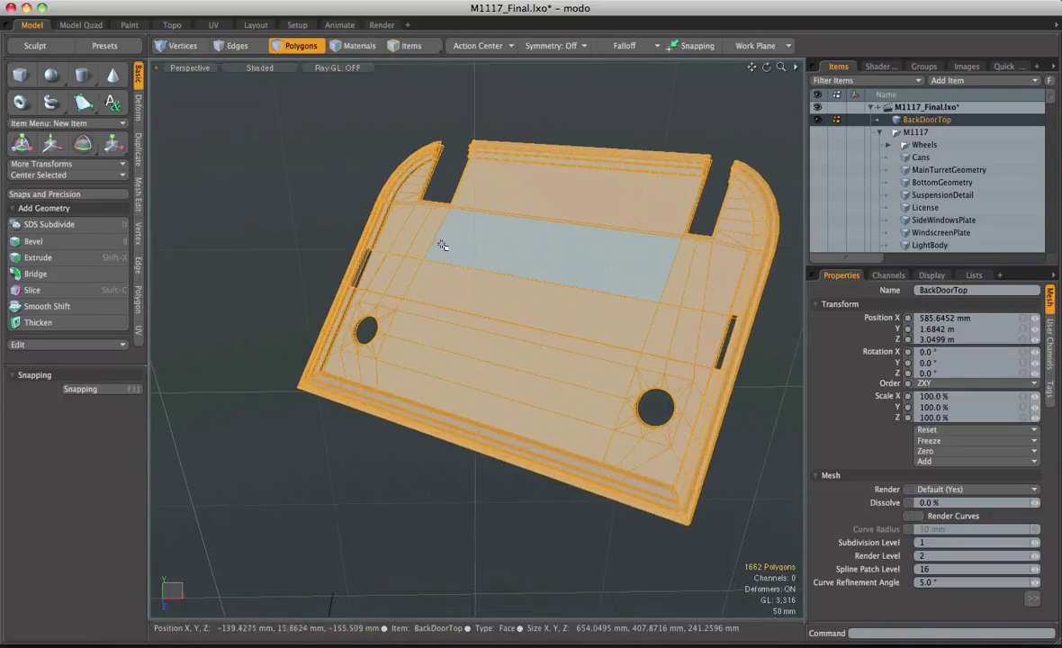
click(463, 273)
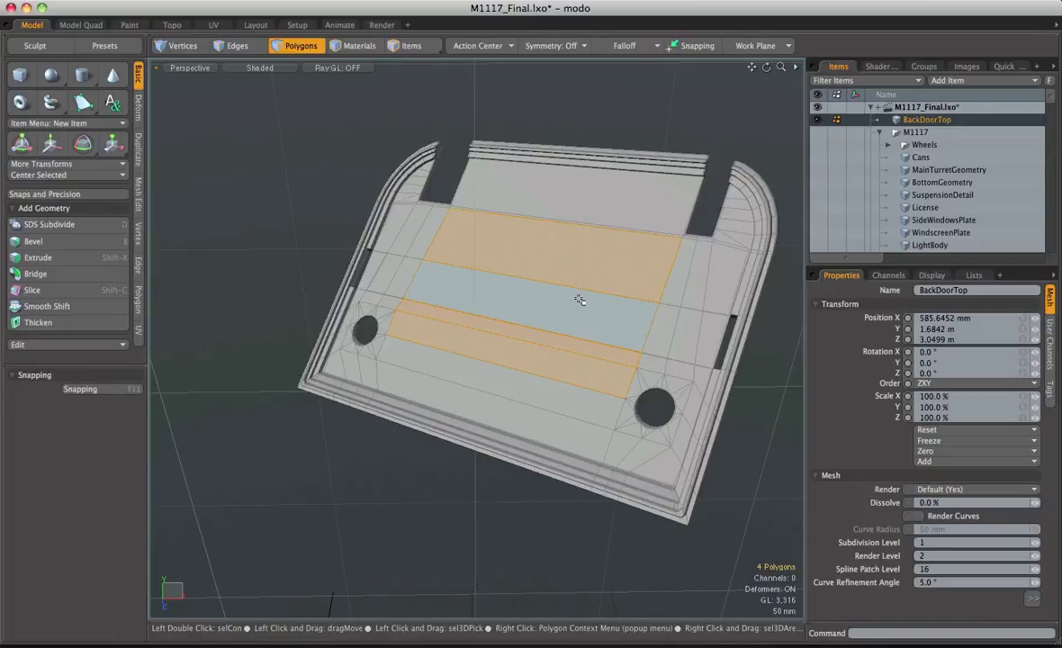
drag(579, 300, 549, 298)
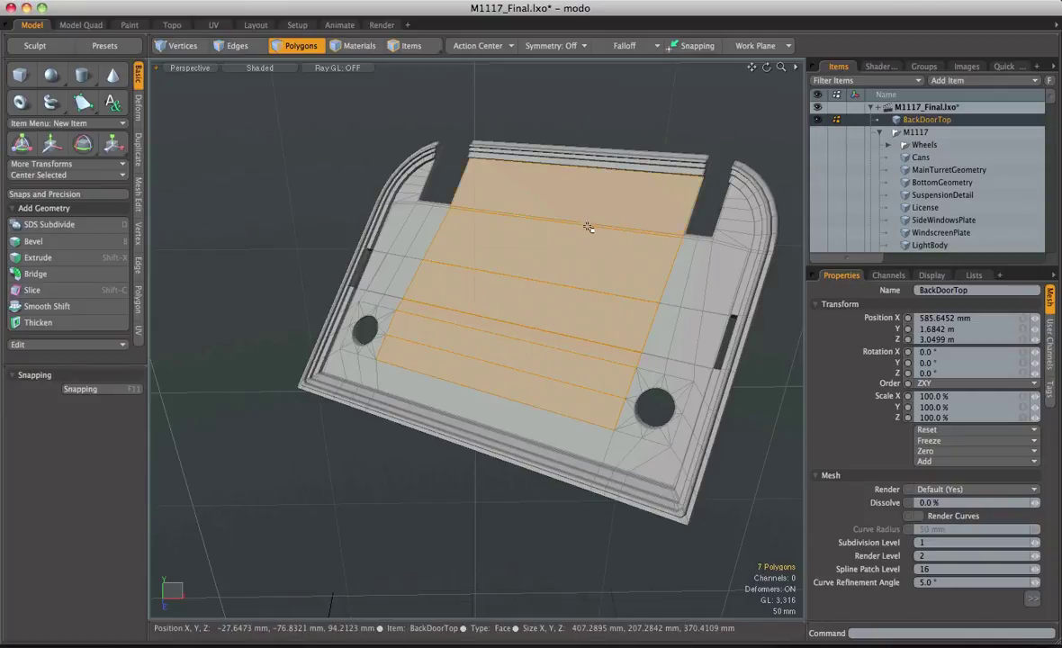
Align the work plane to the selected door polygons and inspect the tilted grid.
click(783, 49)
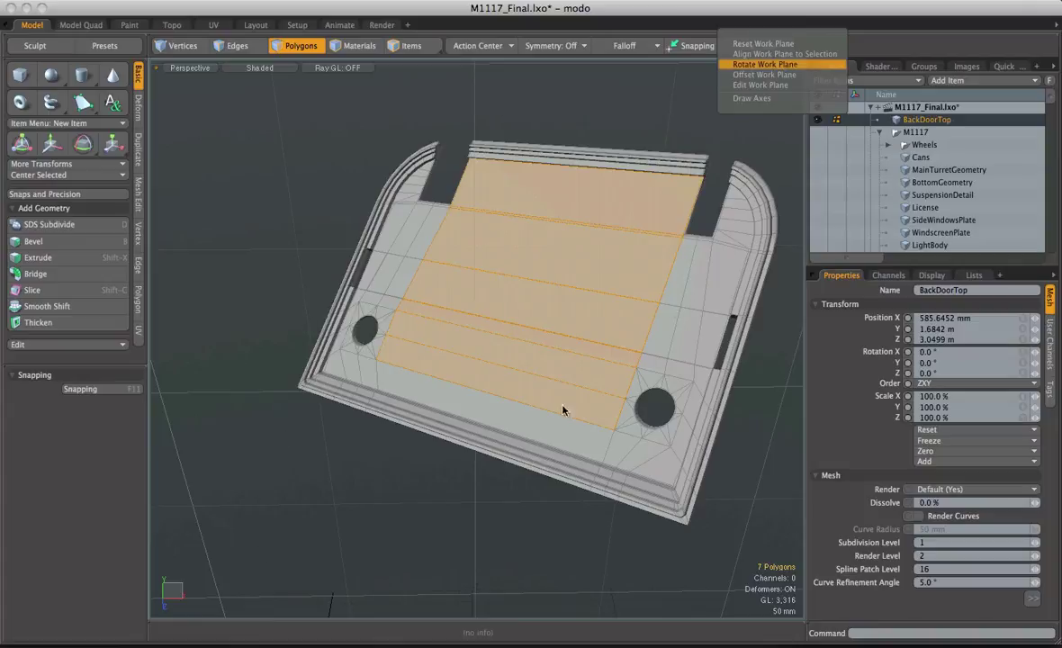
click(779, 54)
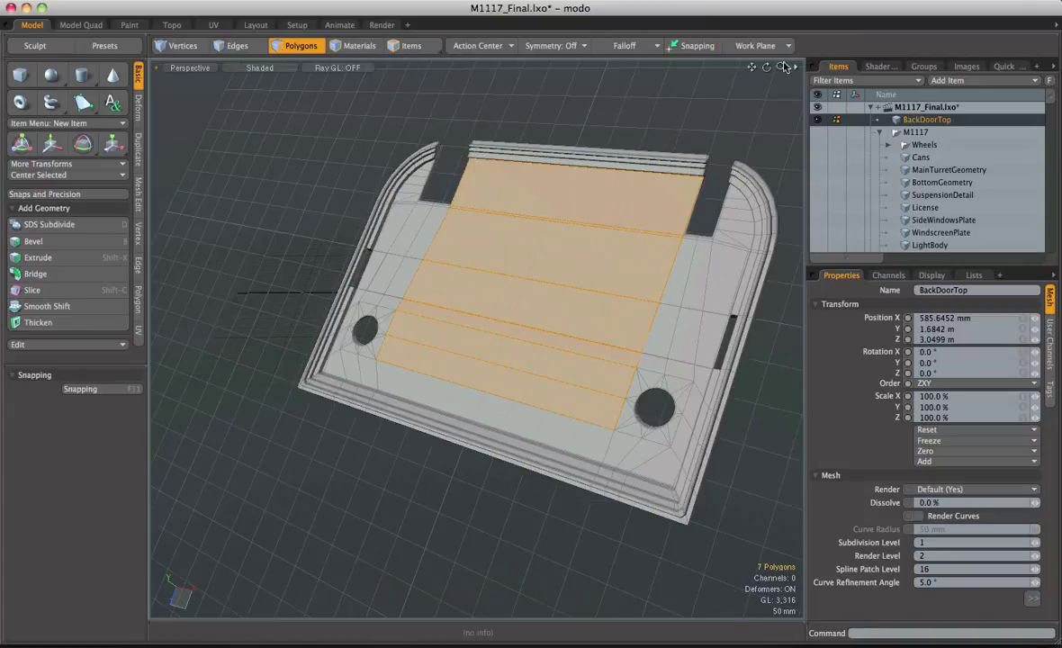
alt+drag(422, 333, 502, 261)
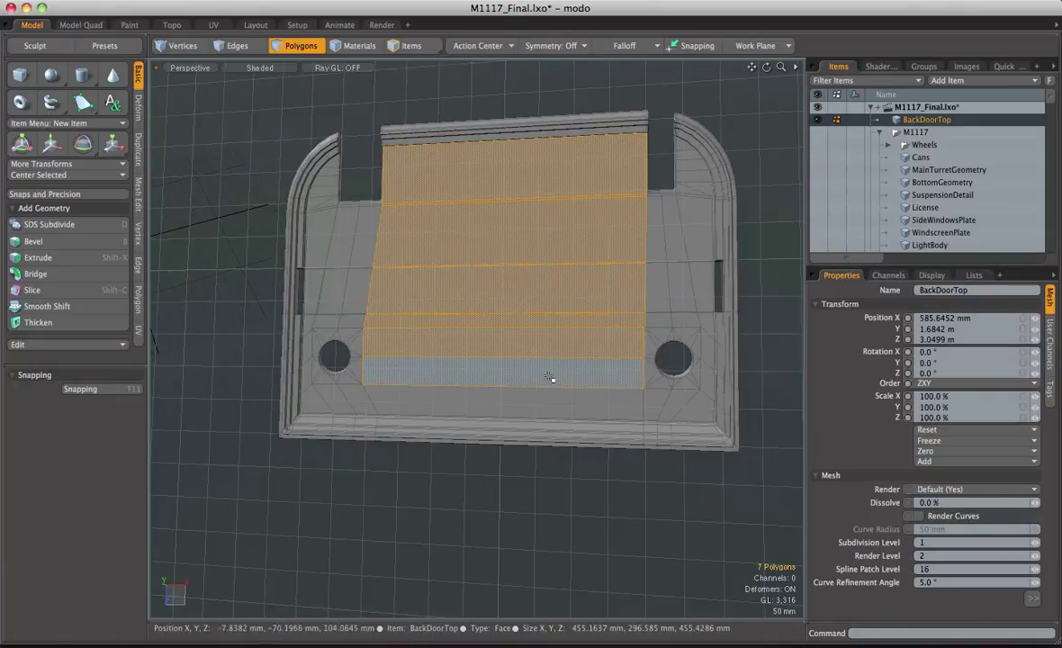
alt+drag(505, 289, 436, 204)
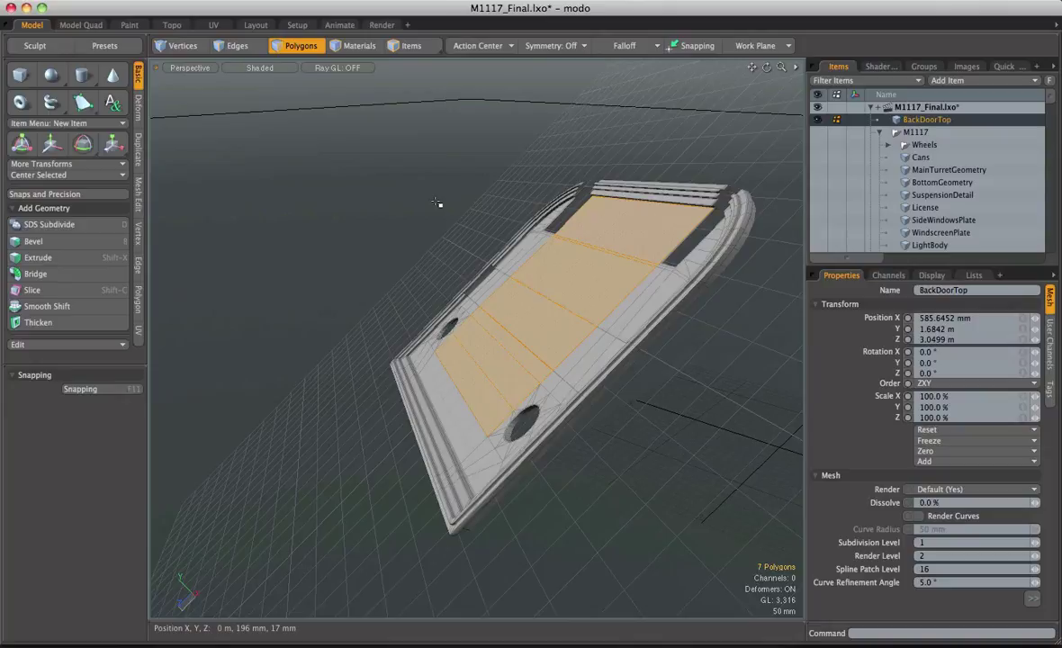
Clear the polygon selection and add a new empty Mesh item to the scene.
click(550, 197)
click(970, 81)
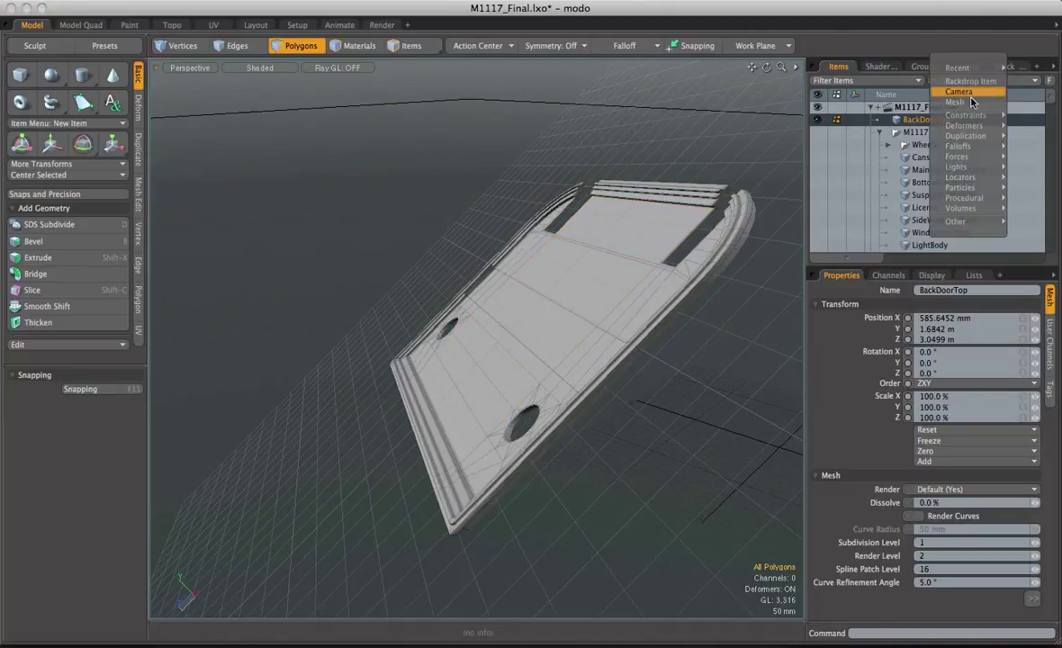
click(954, 101)
alt+drag(558, 306, 531, 301)
Draw a flat Cube rectangle about 39 mm by 38 mm on the aligned work plane and place it near one round hole.
click(20, 77)
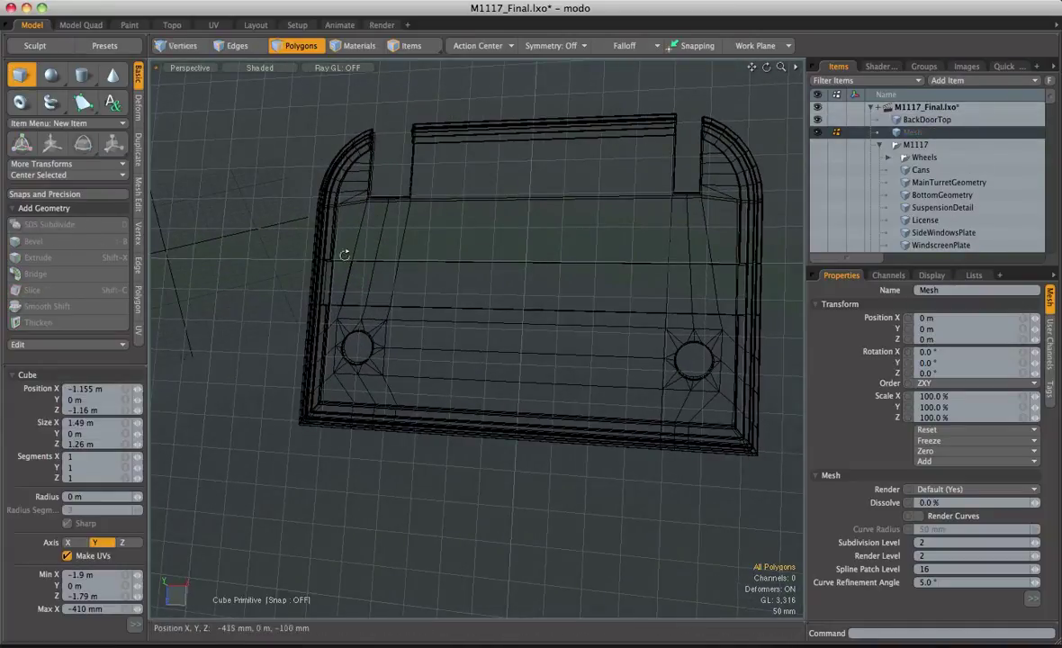
alt+drag(344, 249, 461, 396)
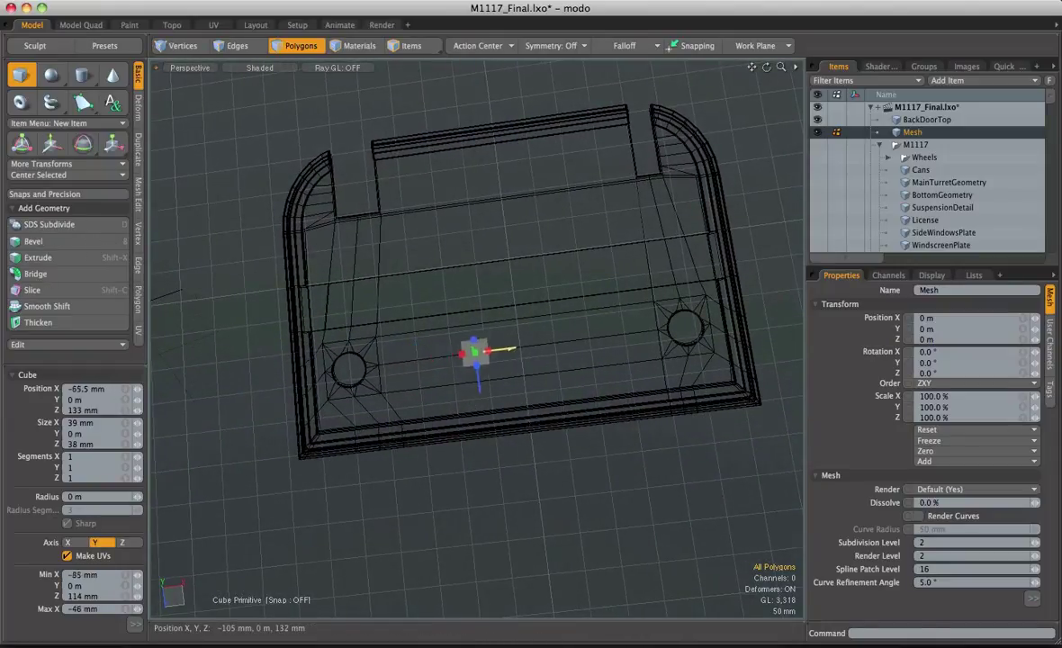
ctrl+alt+drag(407, 363, 451, 365)
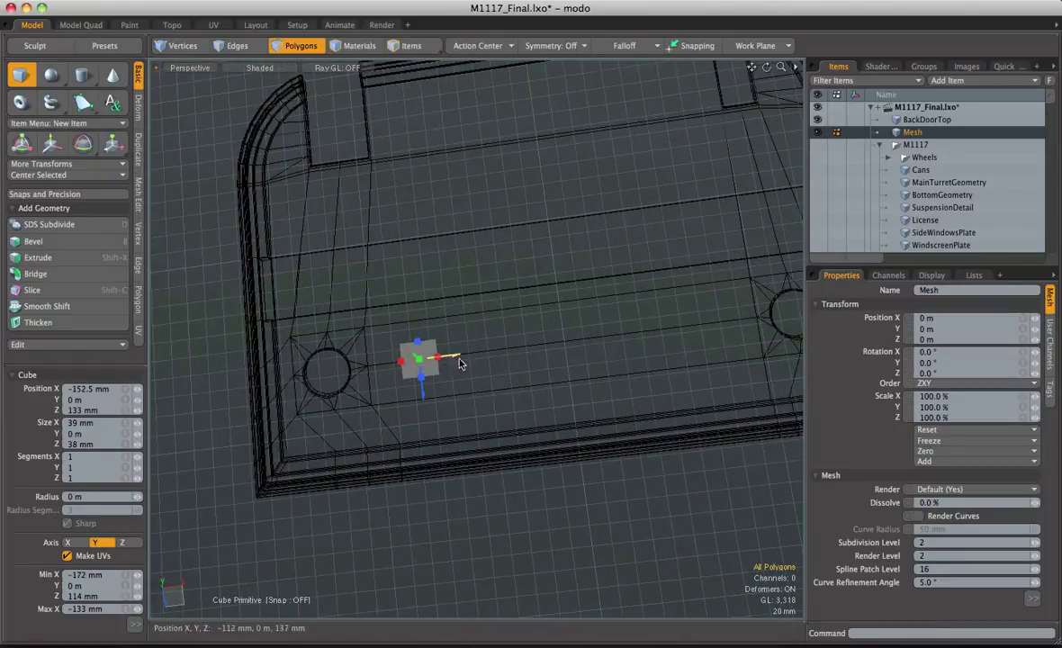
Move the small square 38 mm along the work plane's X axis and bring up its Rotate and Scale handles.
key(w)
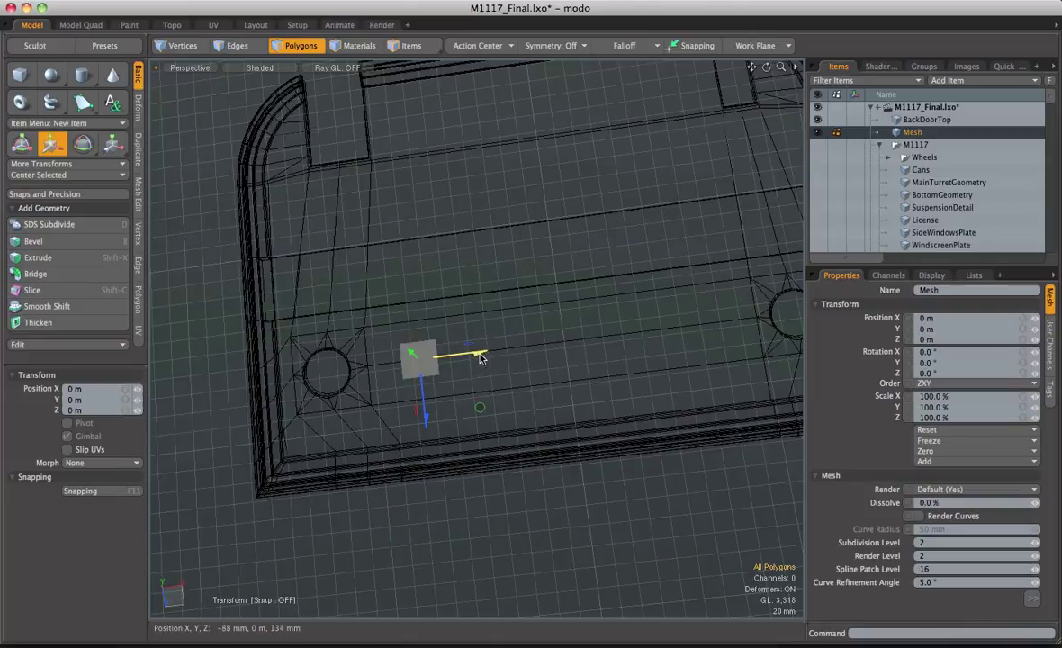
drag(480, 356, 486, 332)
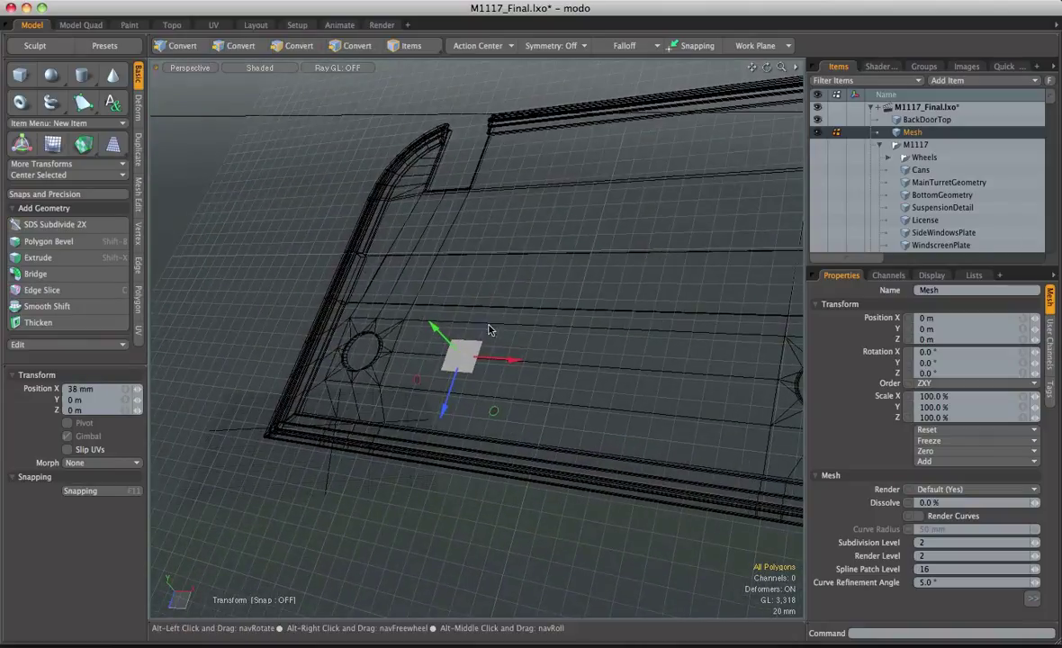
key(3)
key(w)
key(e)
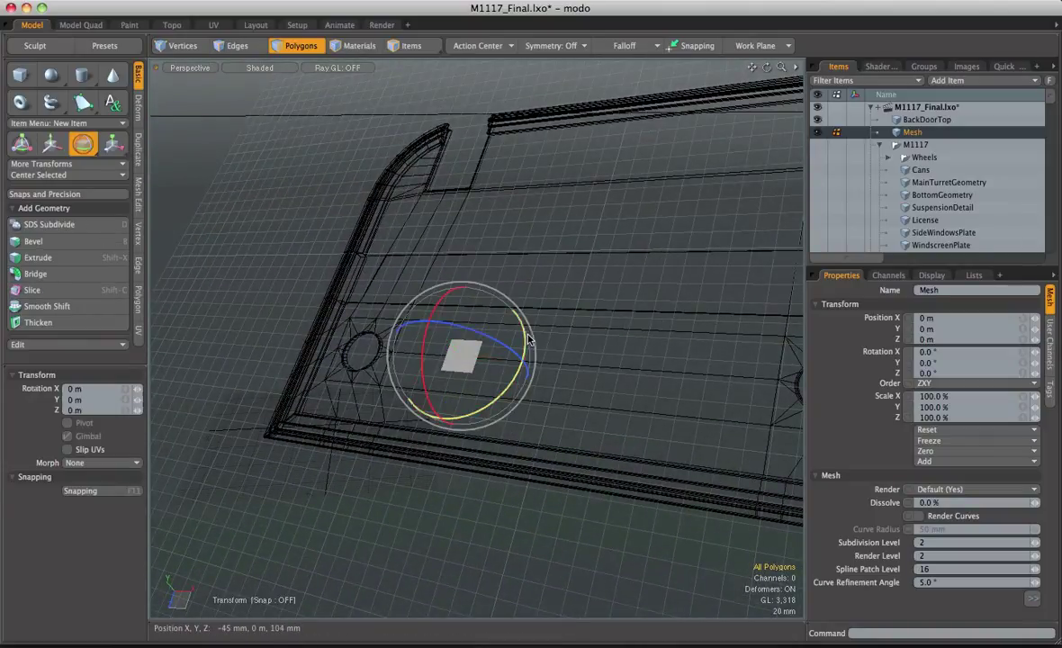
key(r)
alt+drag(471, 369, 518, 395)
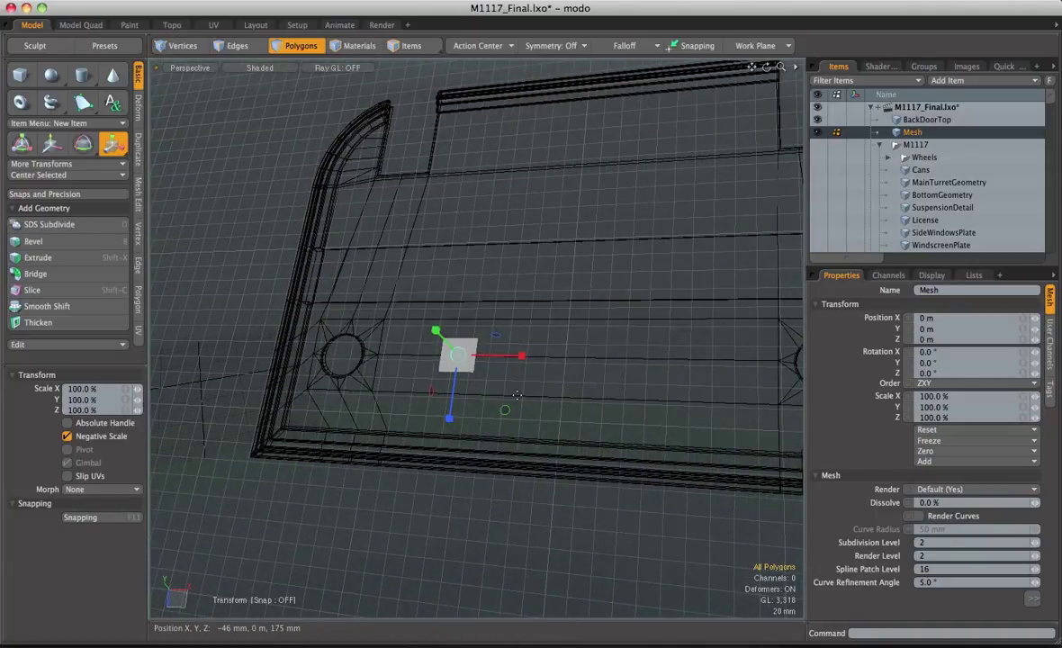
Inspect the door and the small square in the Top view of the aligned work plane, returning to Perspective.
click(193, 69)
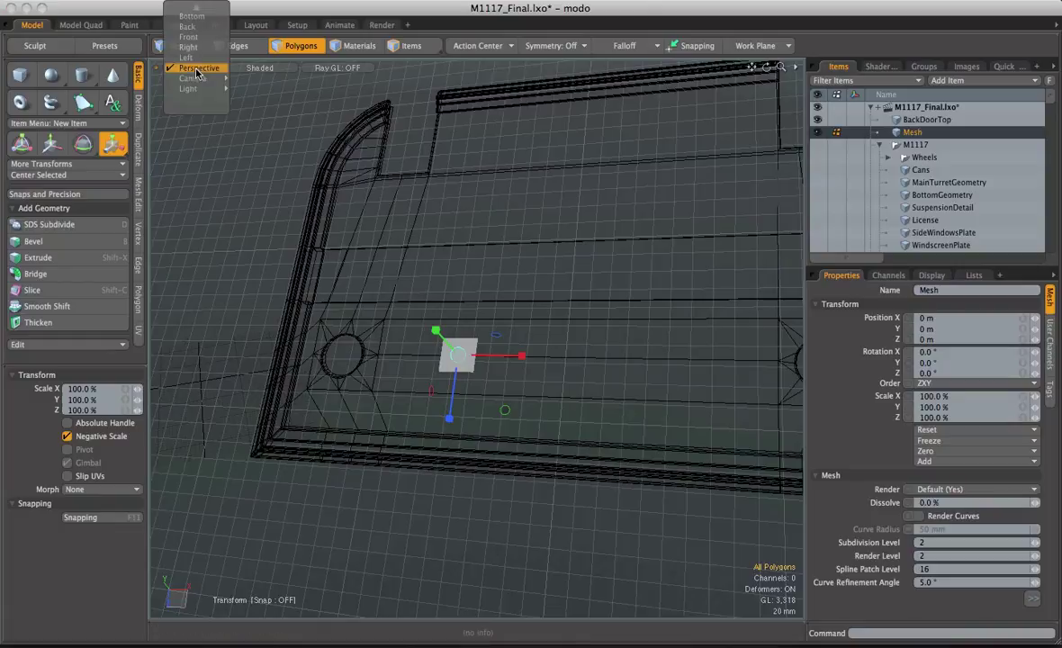
click(204, 17)
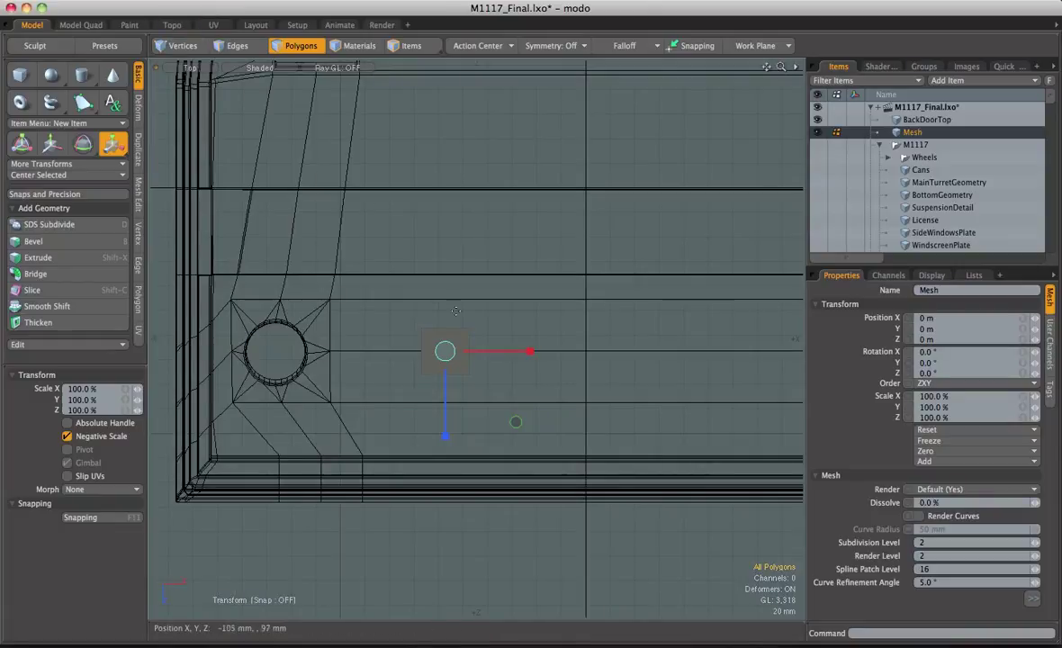
ctrl+alt+drag(500, 285, 447, 315)
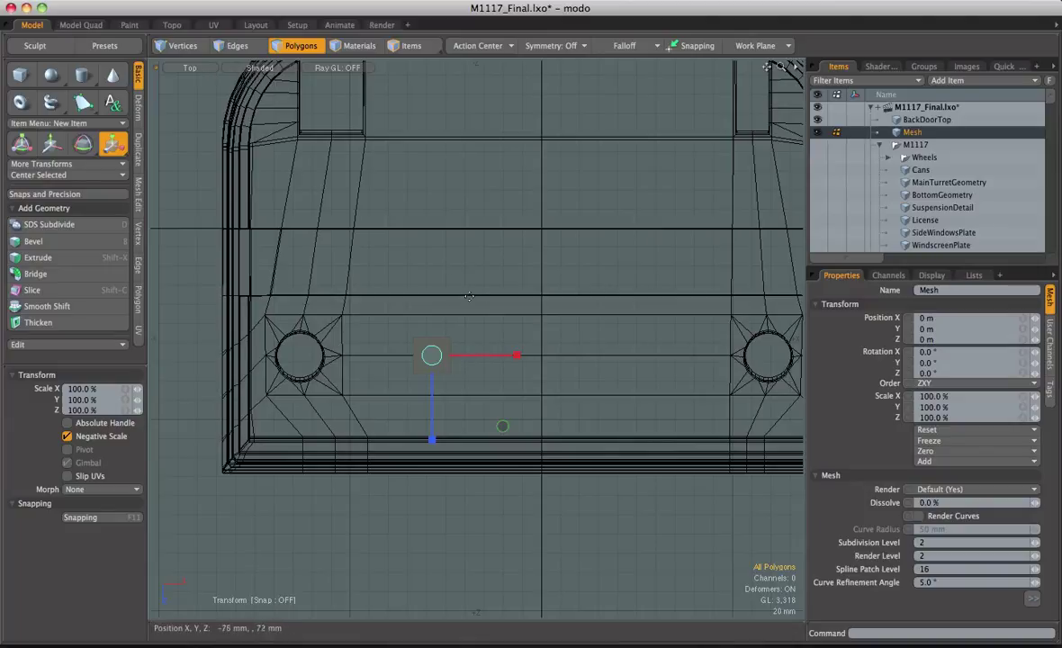
key(ctrl+space)
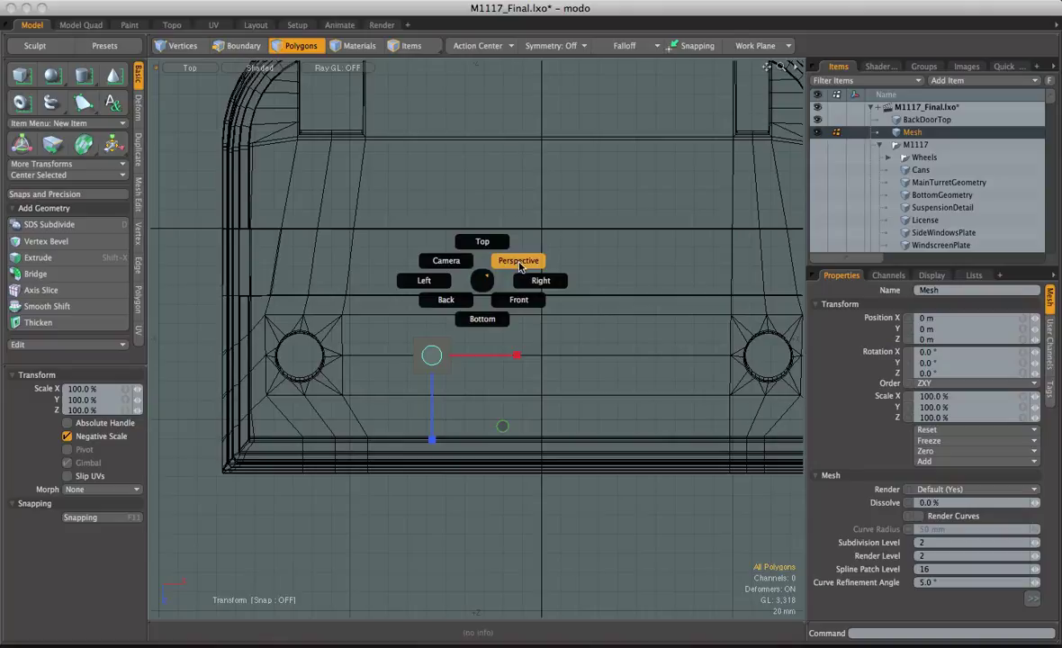
click(519, 261)
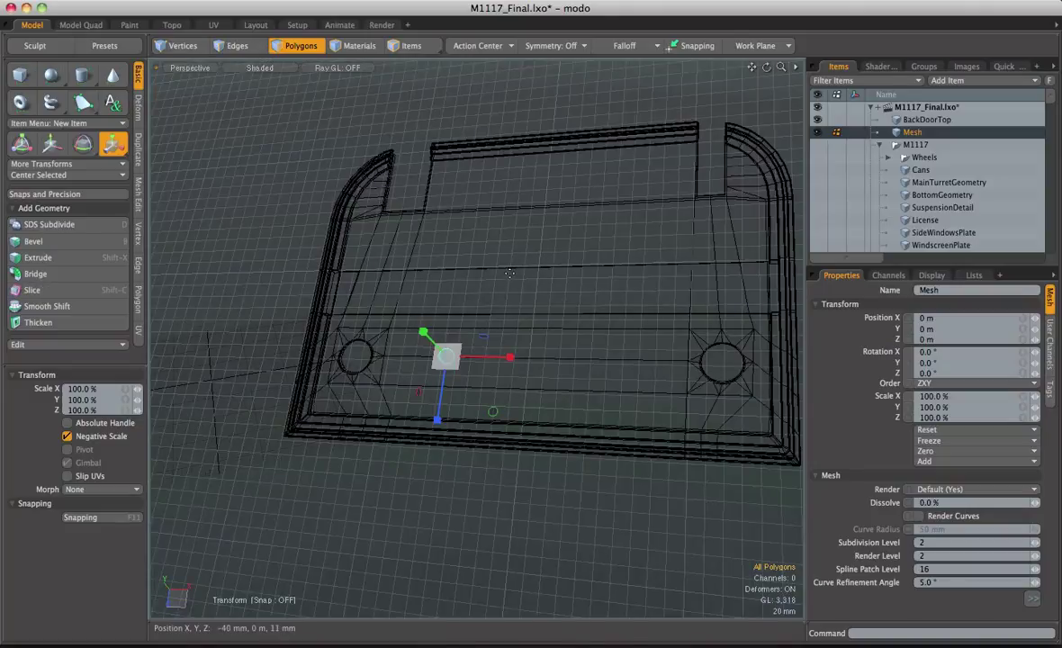
Rotate the small square into a diamond on the door plane and bevel it with a 21.5 mm shift and an inset top.
alt+drag(463, 350, 371, 324)
scroll(496, 406, up, 3)
key(w)
key(e)
key(shift+b)
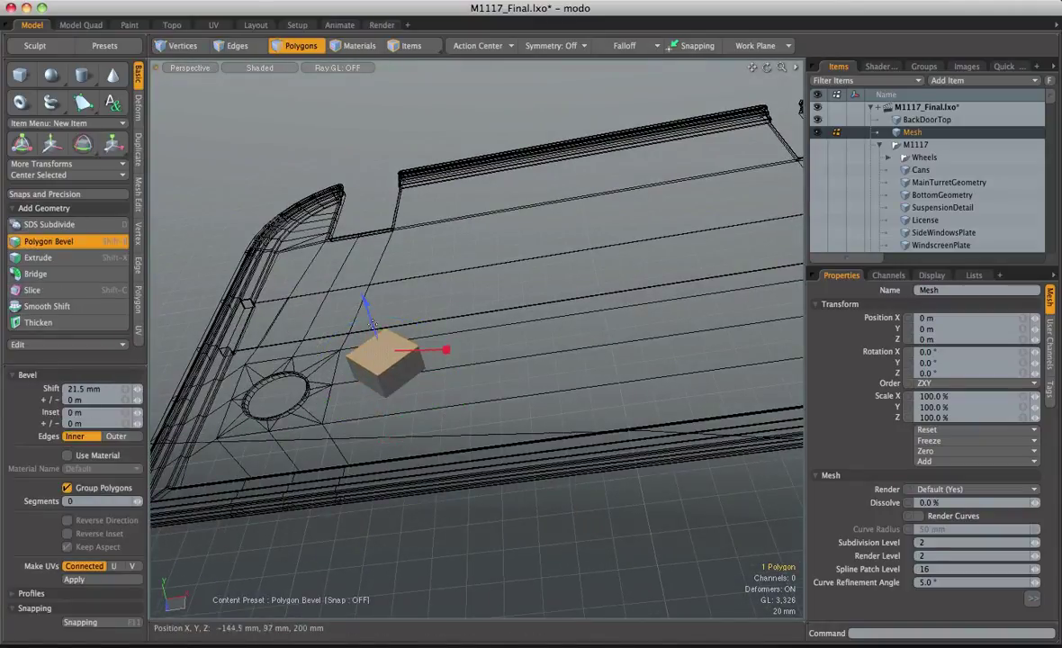
drag(445, 351, 416, 363)
key(space)
Select the whole beveled diamond and make five clones in a row with an X offset of about 58 mm.
key(3)
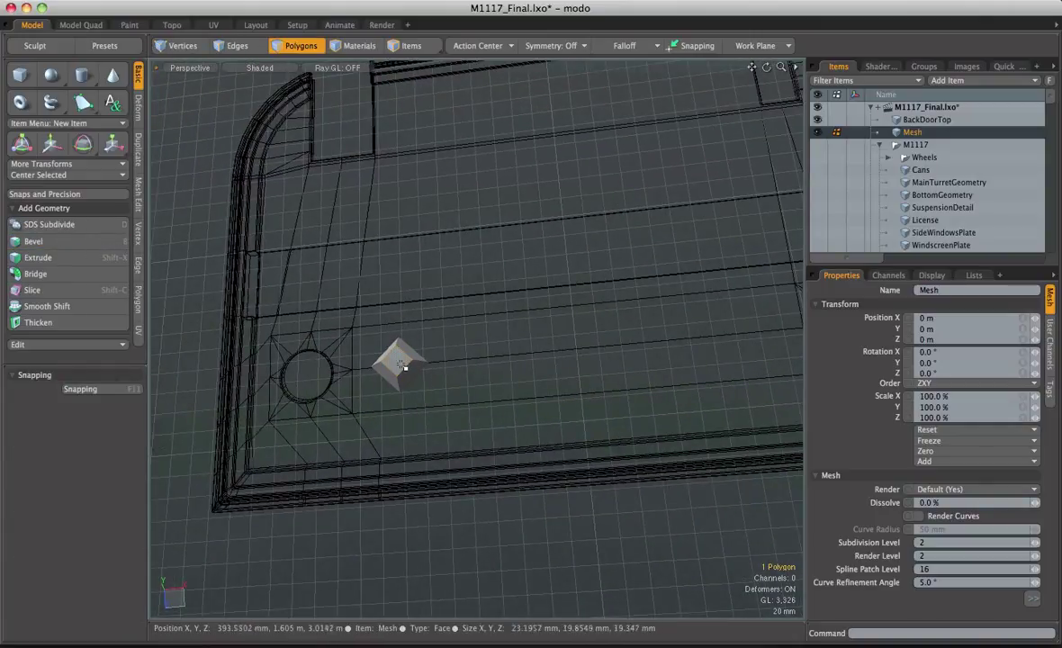
double_click(414, 365)
click(138, 148)
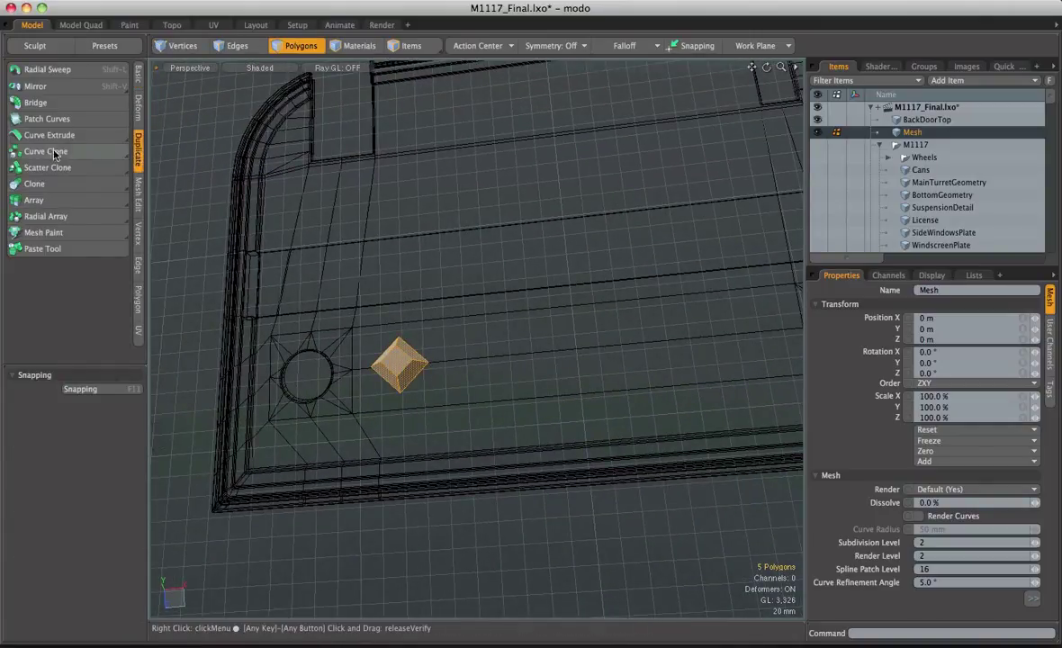
click(40, 185)
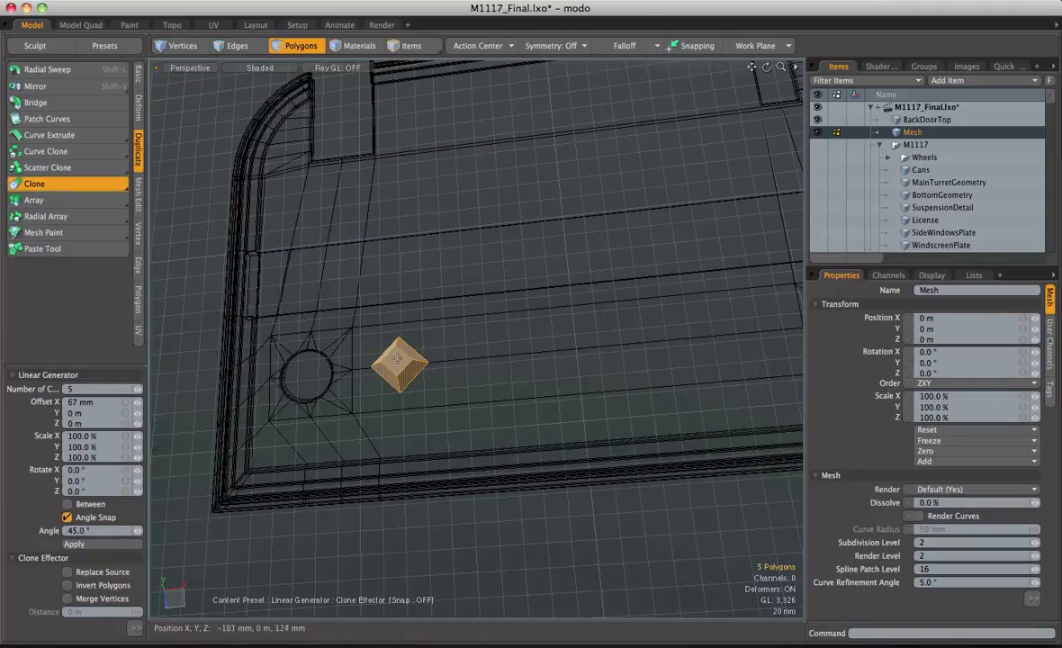
drag(394, 360, 457, 353)
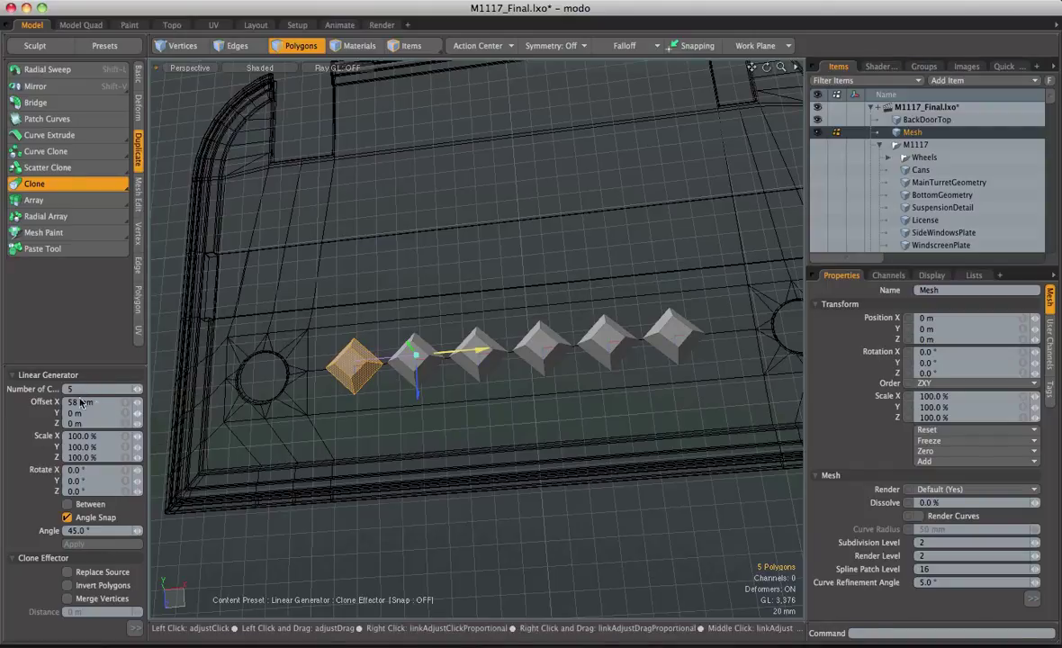
Widen the diamond clones' X offset to 64 mm, finish the Clone tool and clear the polygon selection.
alt+shift+drag(416, 328, 445, 360)
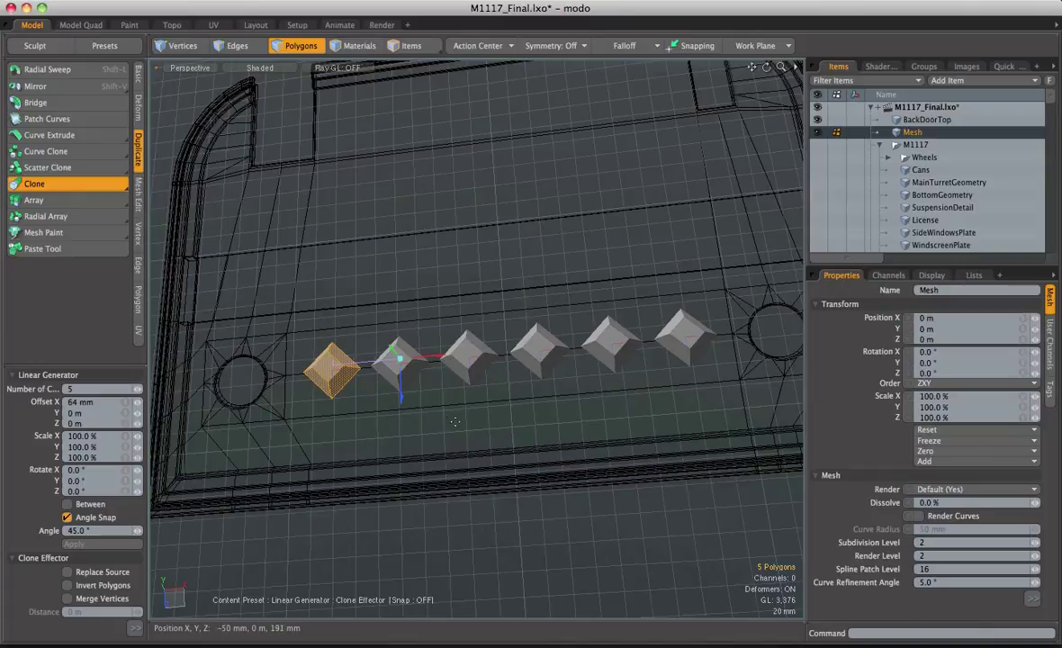
key(space)
click(498, 422)
mouse_move(497, 423)
alt+mouse_down()
mouse_move(553, 328)
mouse_move(540, 373)
mouse_move(468, 353)
mouse_move(505, 320)
mouse_move(580, 297)
mouse_move(550, 327)
mouse_move(517, 315)
alt+mouse_up()
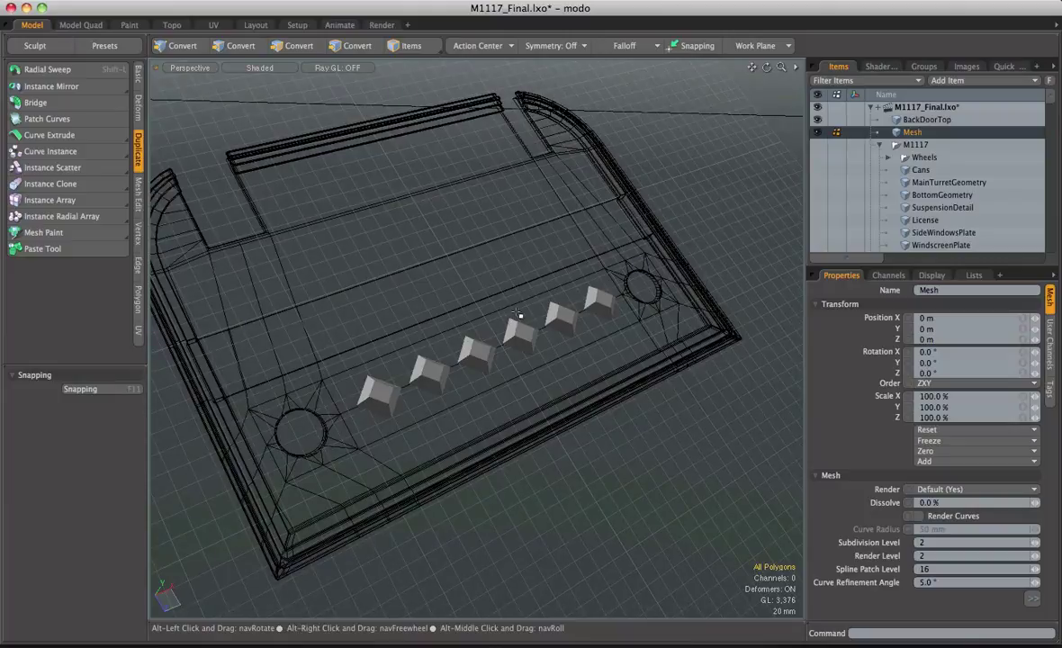
Reset the work plane from the tilted door to its default alignment and view the door with the row of diamonds.
click(776, 46)
click(780, 45)
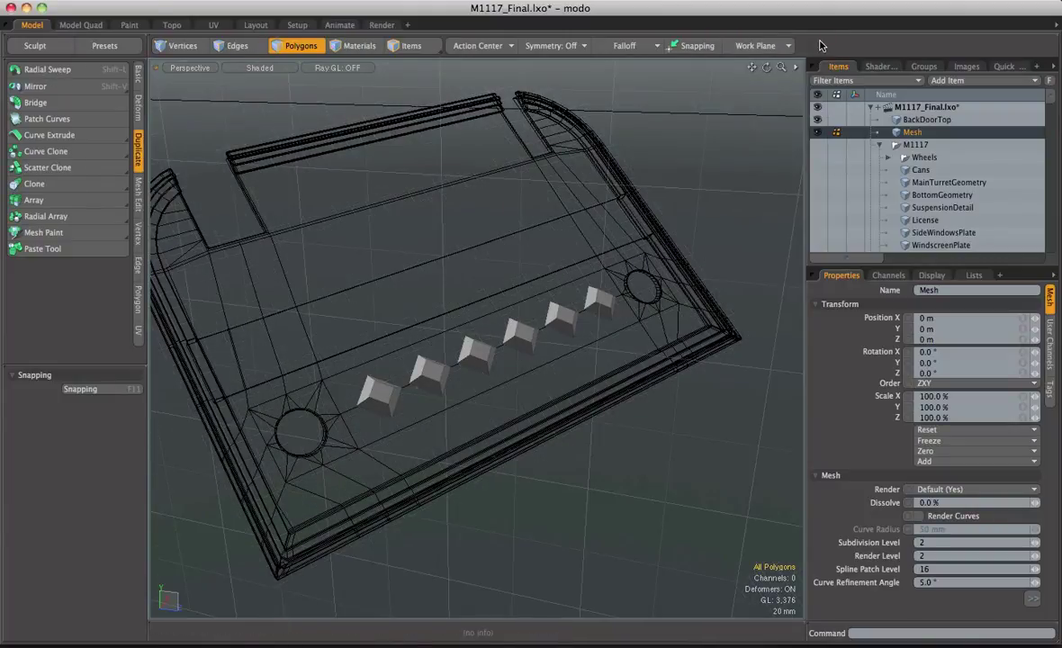
alt+drag(612, 312, 462, 299)
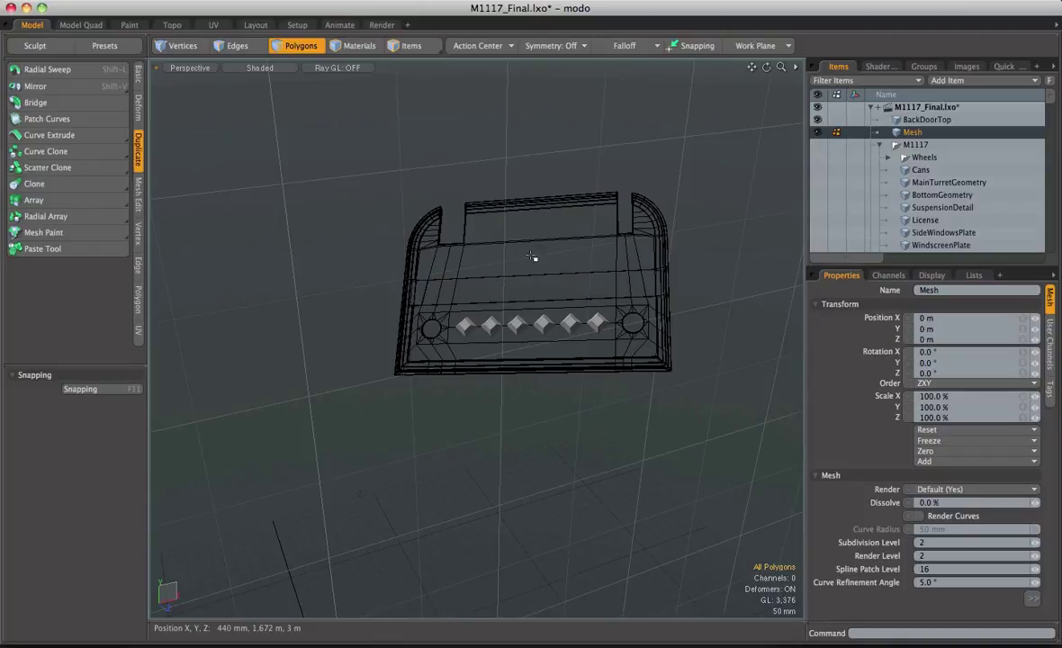
alt+drag(531, 256, 441, 339)
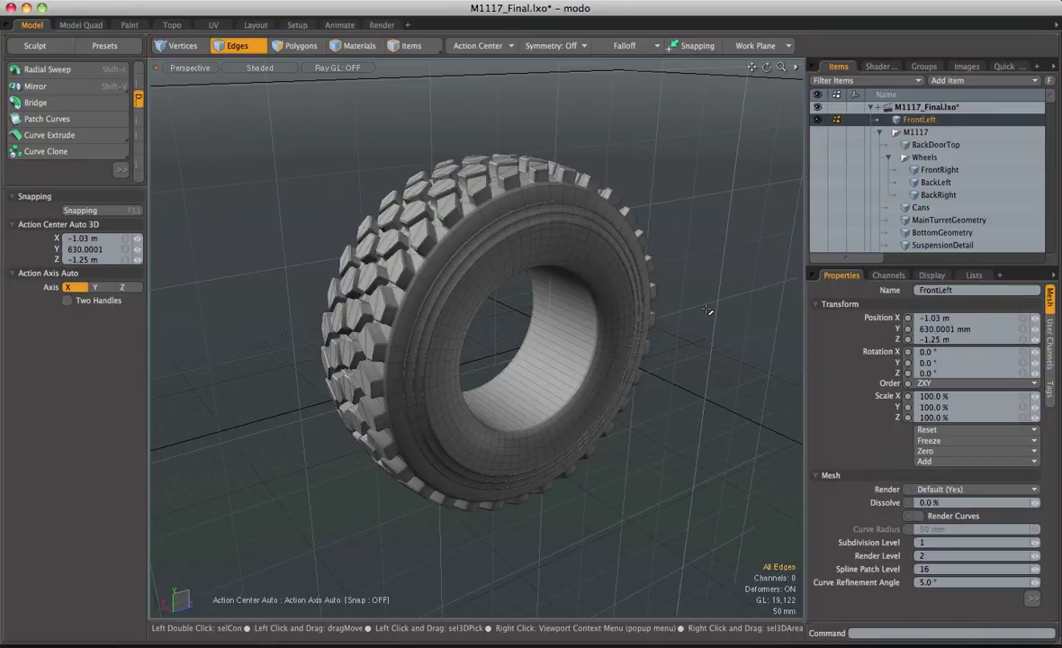
In the Left view, add a Linear falloff to the FrontLeft tyre, running vertically between its bottom and top at about X -1.165 m.
alt+drag(475, 303, 523, 305)
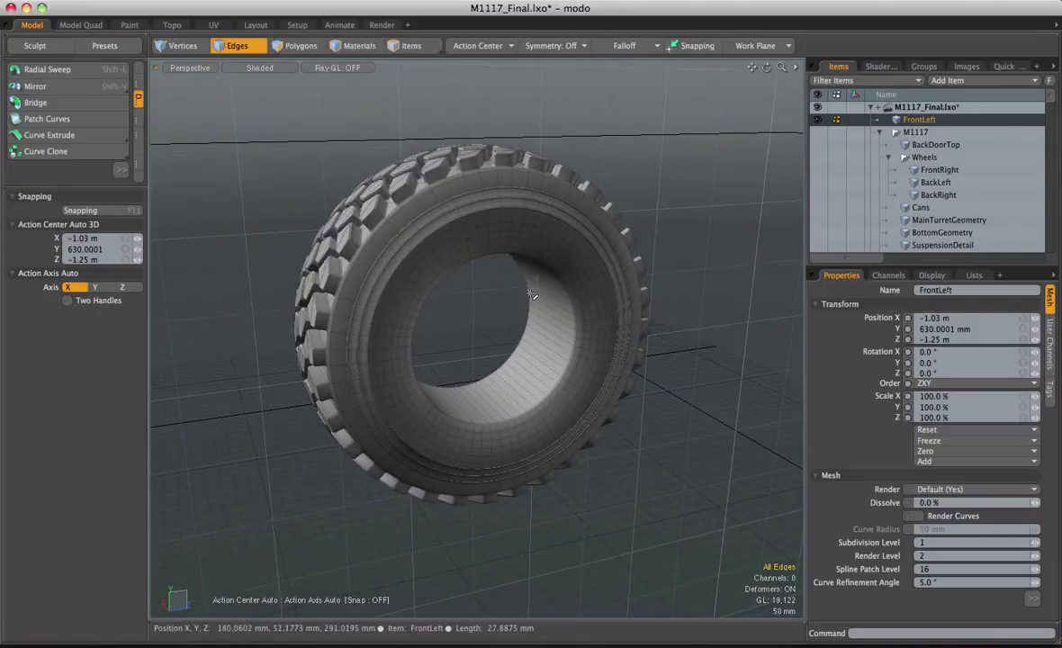
key(ctrl+space)
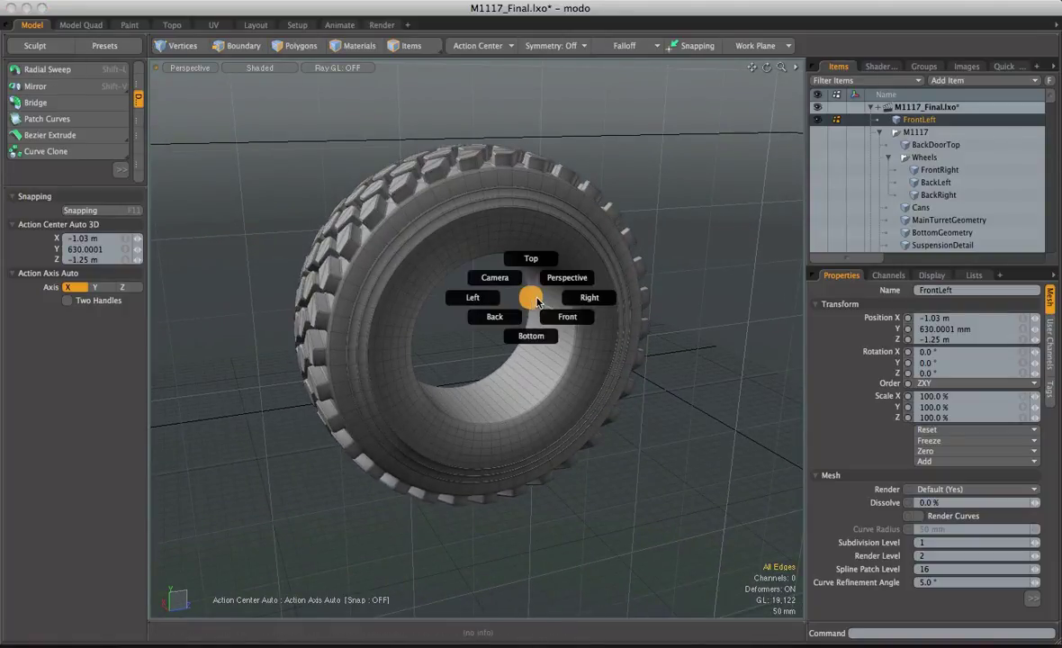
click(469, 297)
mouse_move(519, 301)
ctrl+alt+mouse_down()
mouse_move(493, 359)
mouse_move(501, 324)
mouse_move(524, 321)
ctrl+alt+mouse_up()
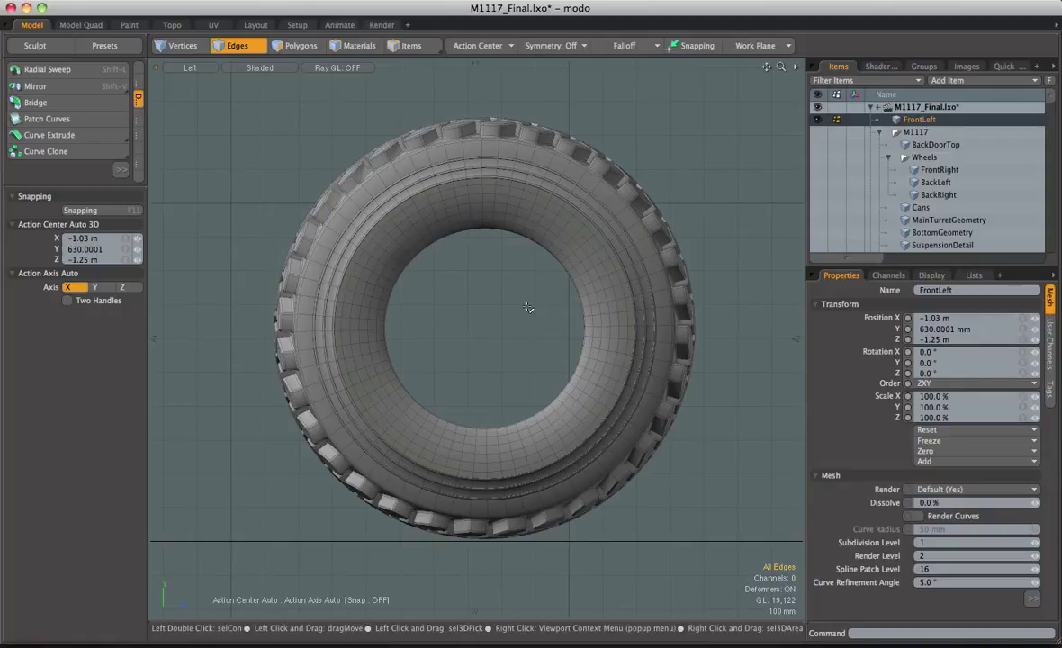
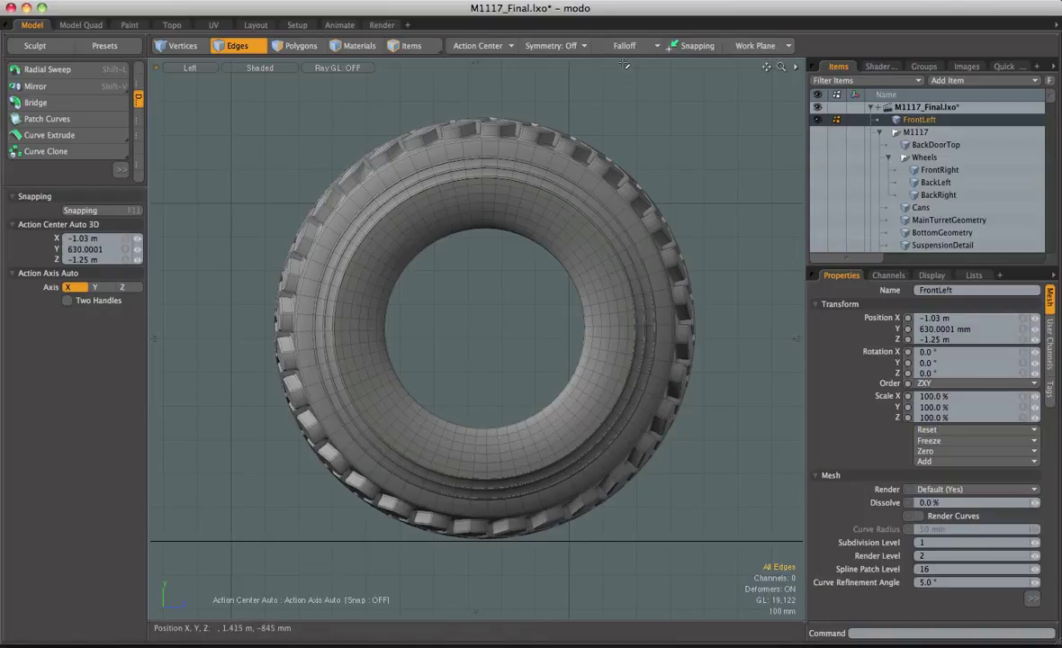
click(594, 45)
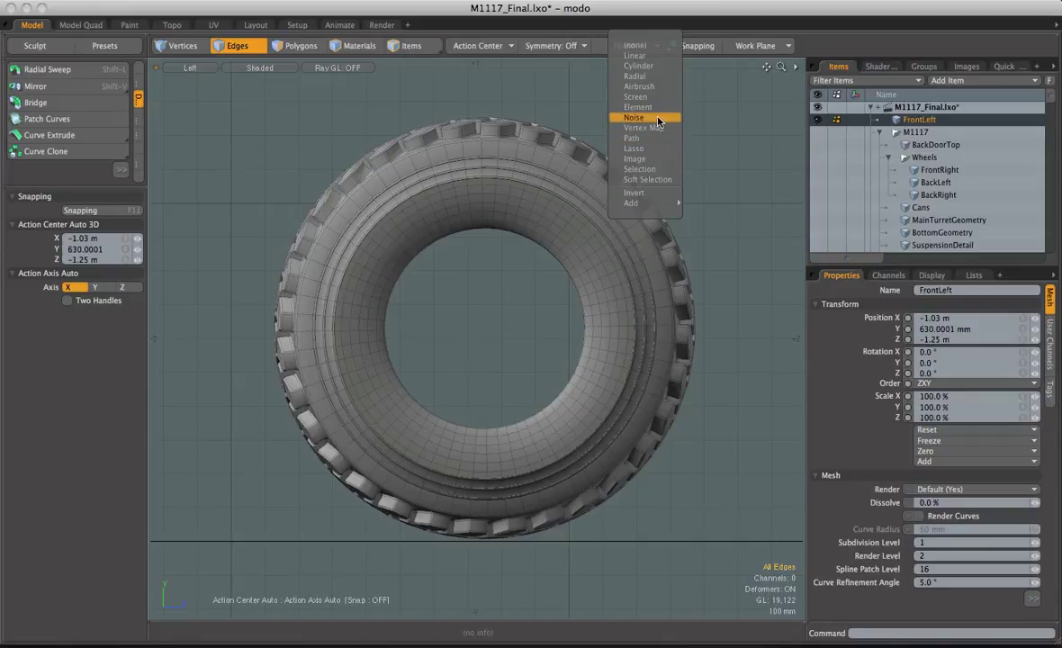
click(652, 57)
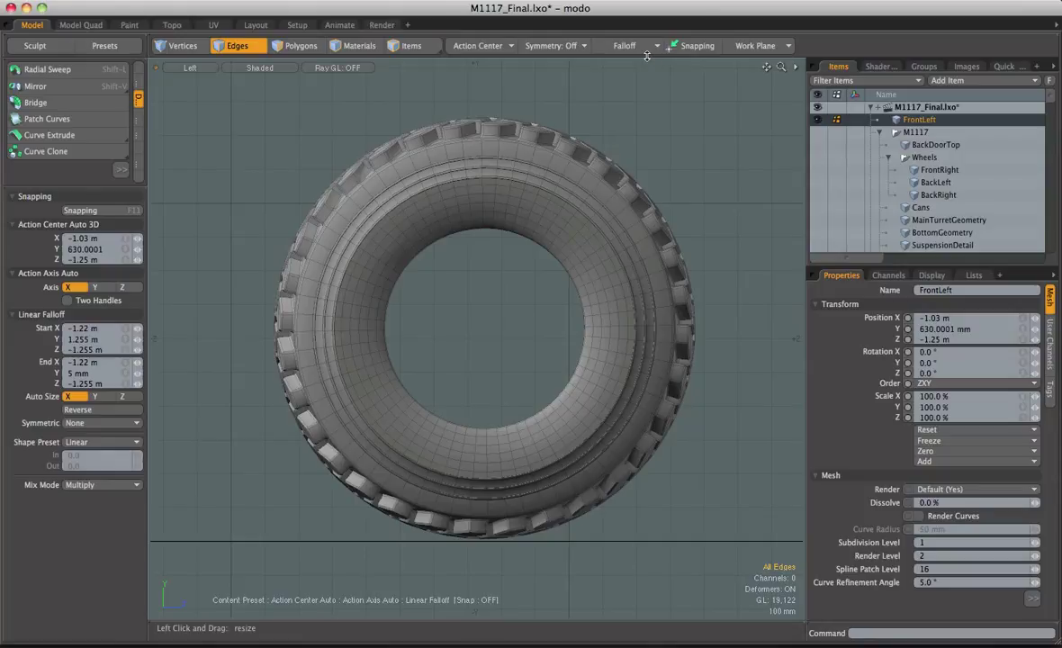
click(637, 51)
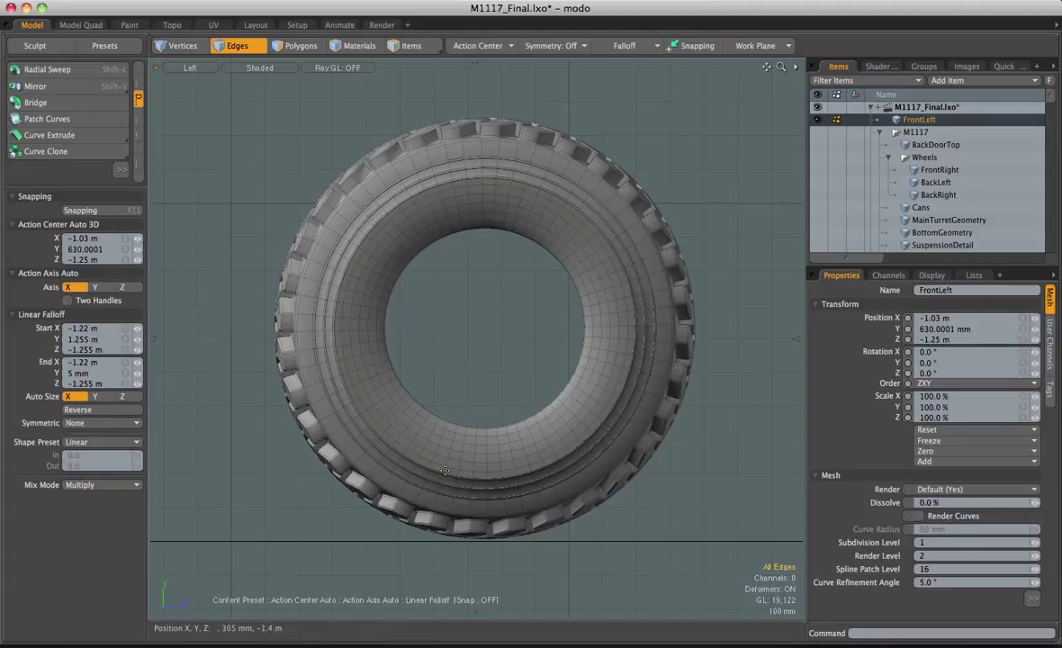
drag(465, 475, 482, 117)
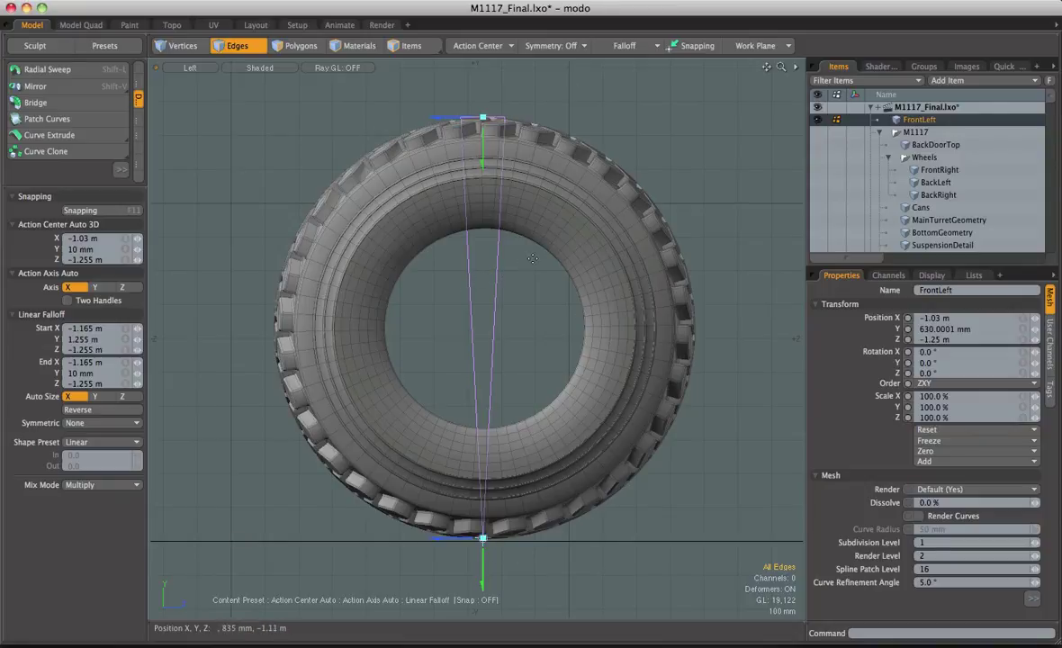
Scale the tyre to 45% along Z under the falloff and raise the falloff's start point to Y 1.28 m.
key(r)
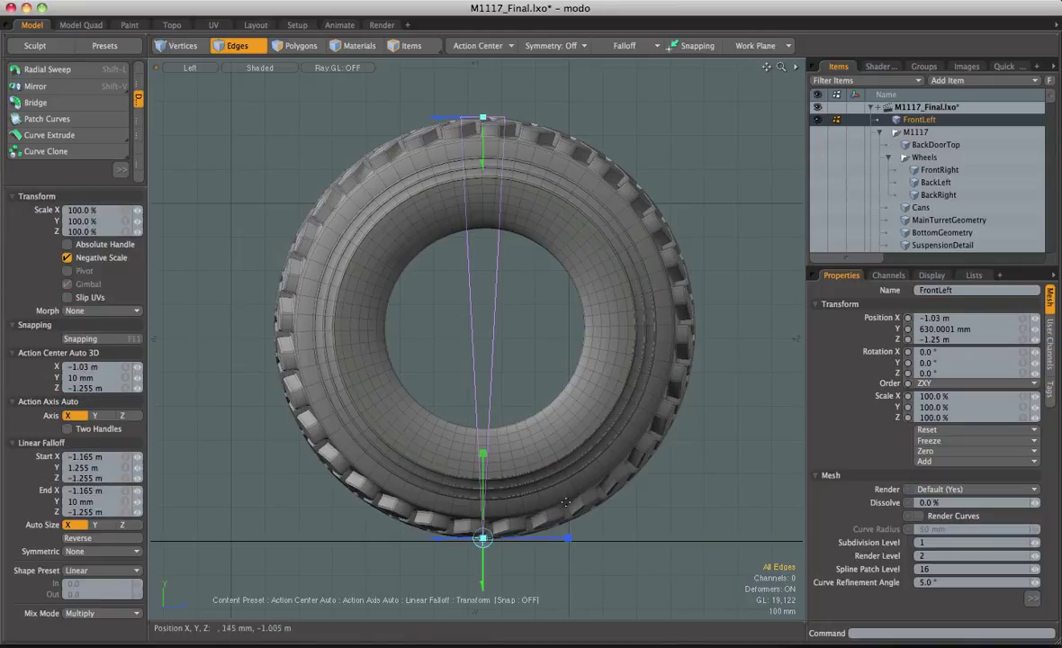
drag(567, 538, 519, 537)
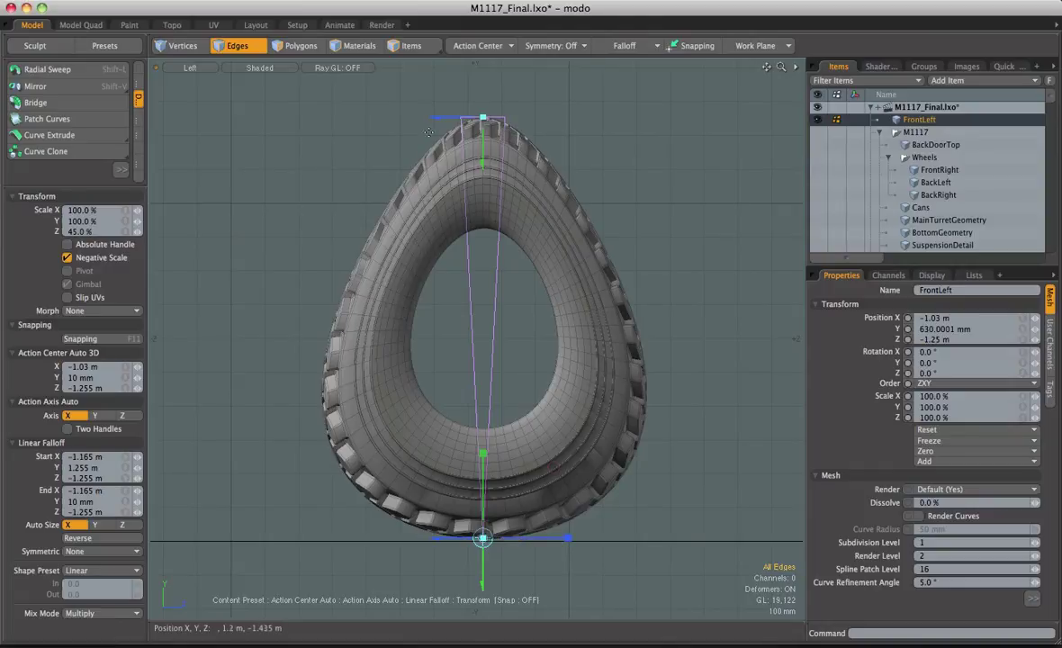
mouse_move(482, 120)
mouse_down()
mouse_move(483, 450)
mouse_move(482, 97)
mouse_move(482, 109)
mouse_up()
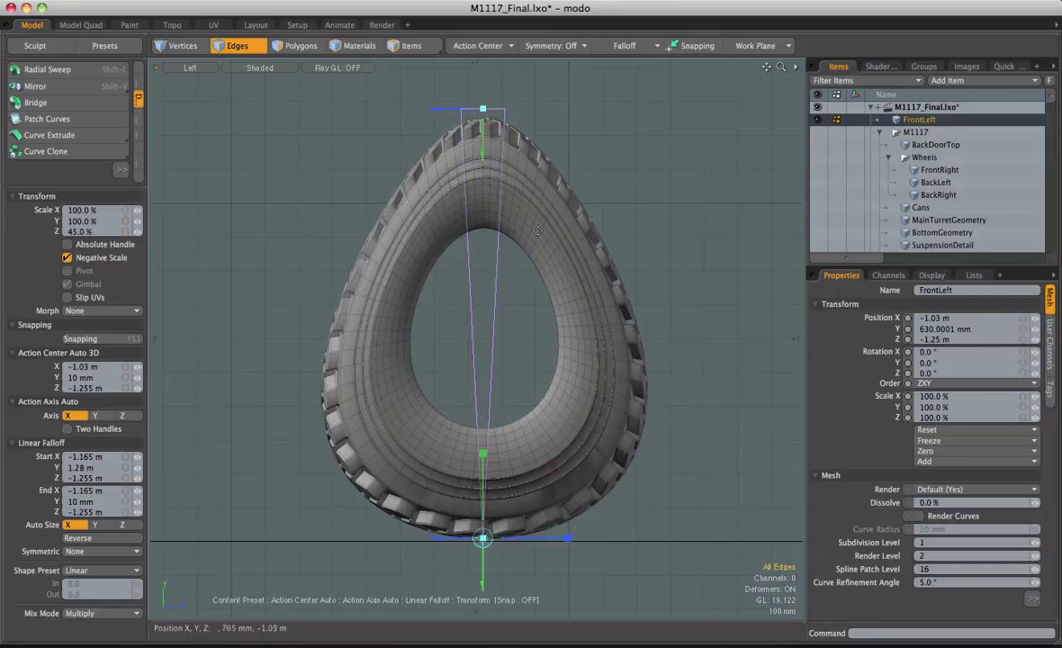
In Perspective, move the falloff's start to X -1.035 m and its end to X -975 mm, and twist the tyre 54.62° around Y.
key(ctrl+space)
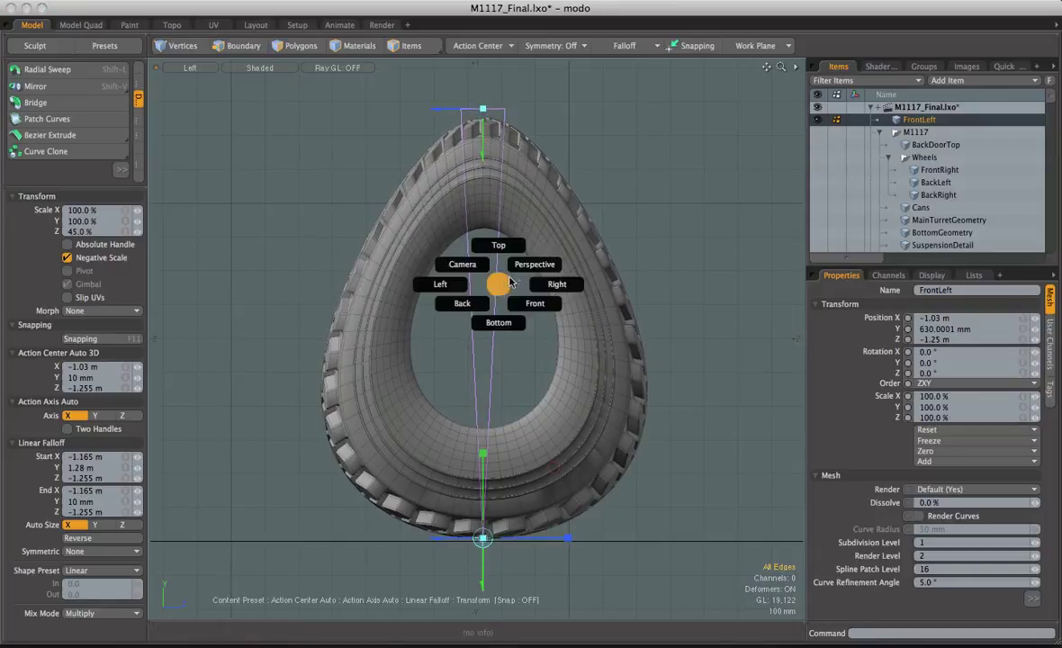
click(533, 264)
alt+drag(483, 206, 592, 266)
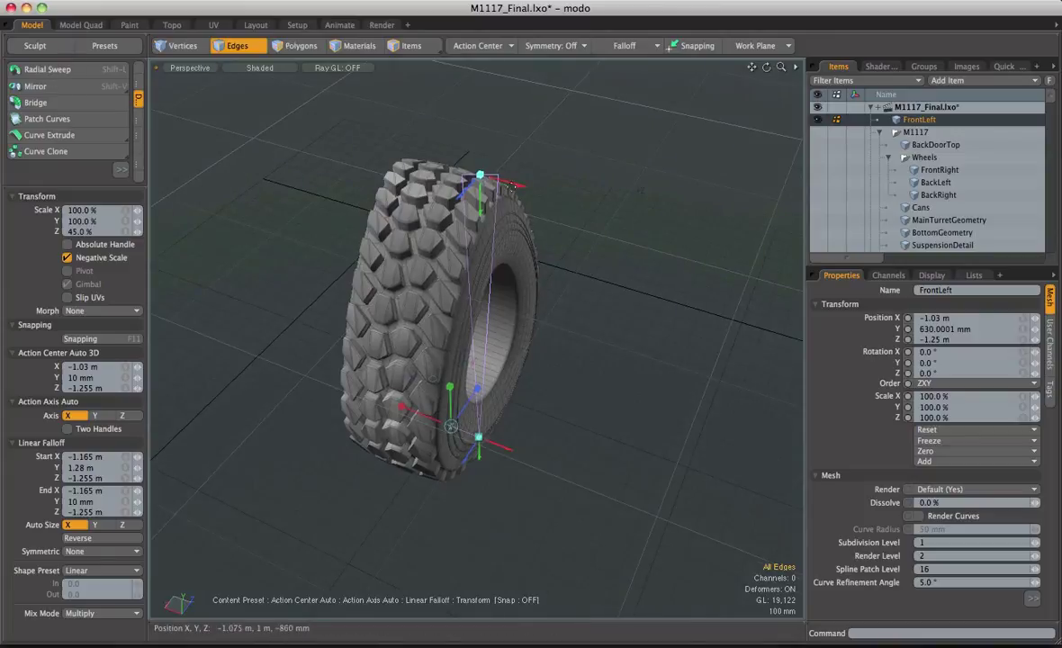
mouse_move(519, 184)
mouse_down()
mouse_move(466, 171)
mouse_move(540, 180)
mouse_up()
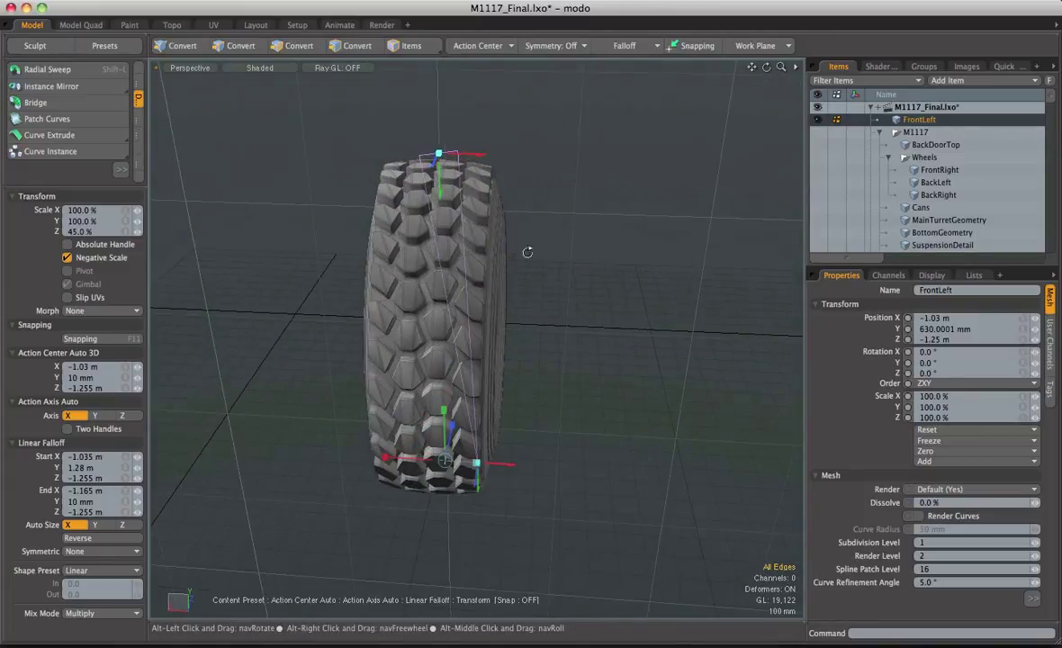
drag(490, 465, 445, 273)
key(e)
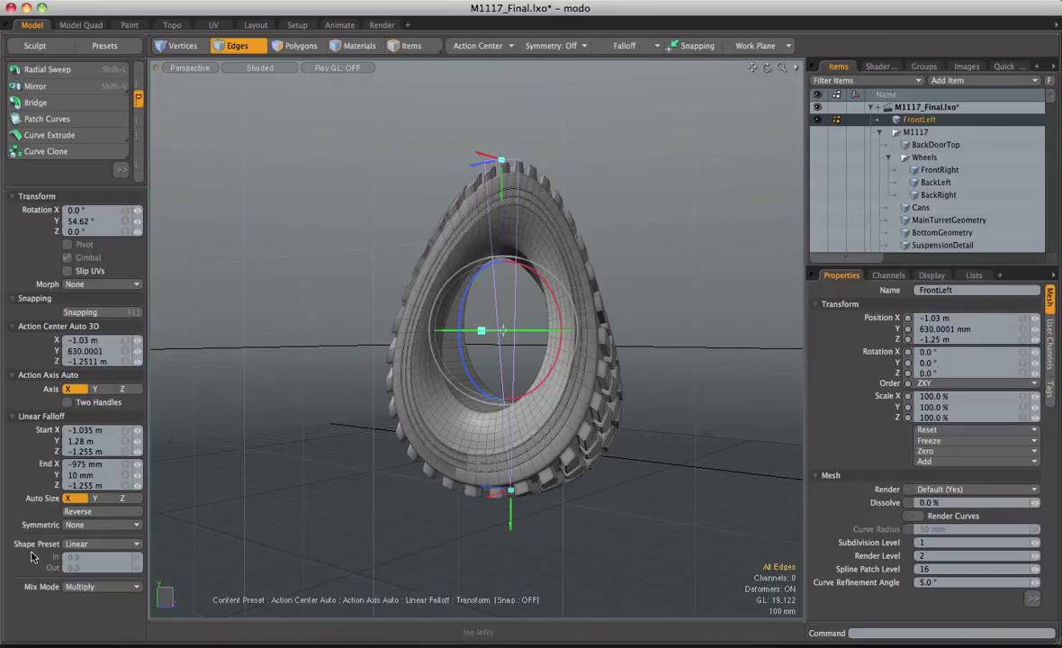
Try the Ease-In, Ease-Out and Custom shape presets on the linear falloff and return to Linear.
click(81, 543)
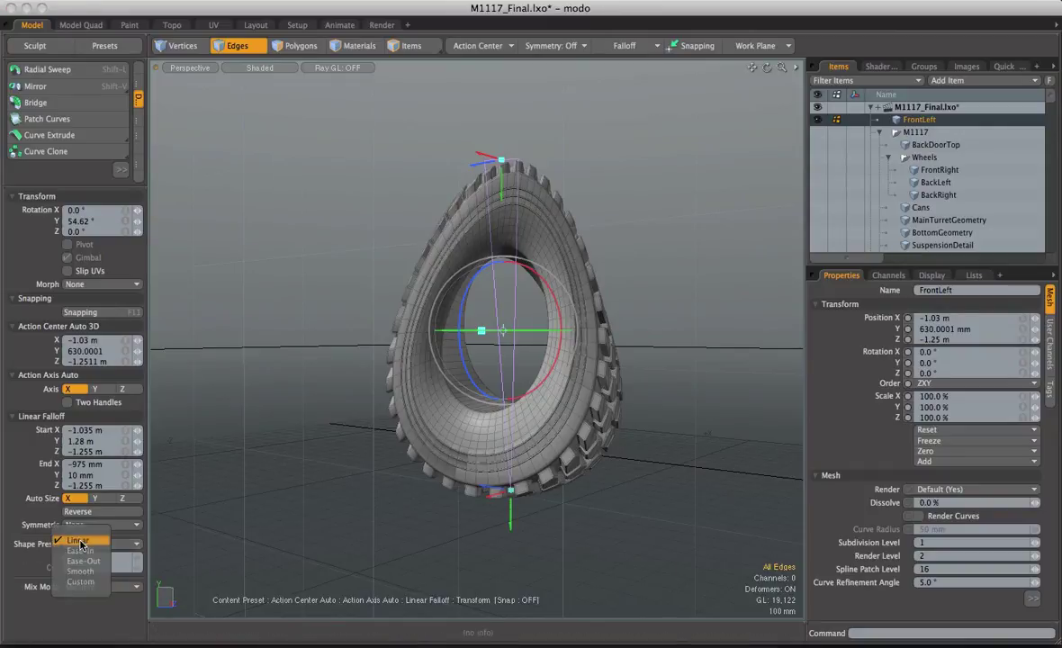
click(83, 550)
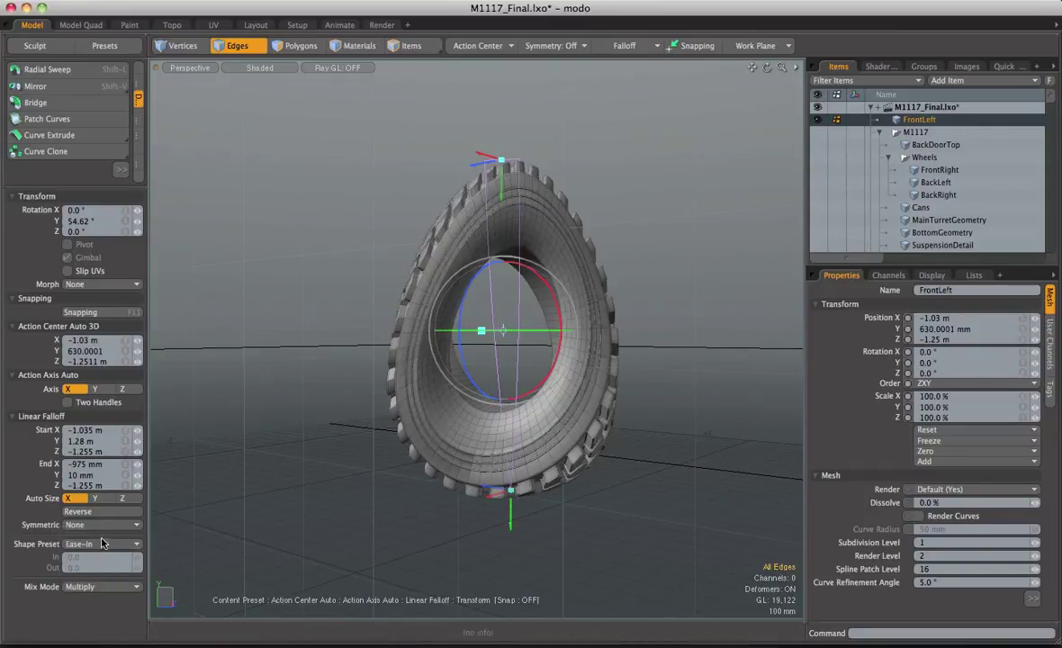
click(99, 544)
click(101, 549)
click(99, 544)
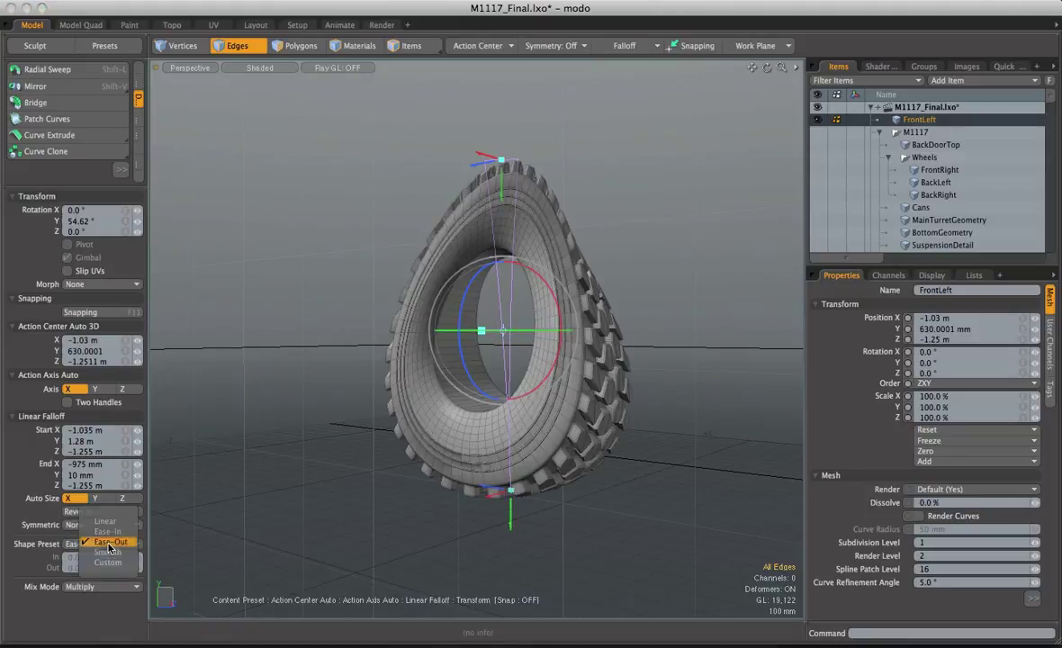
click(90, 566)
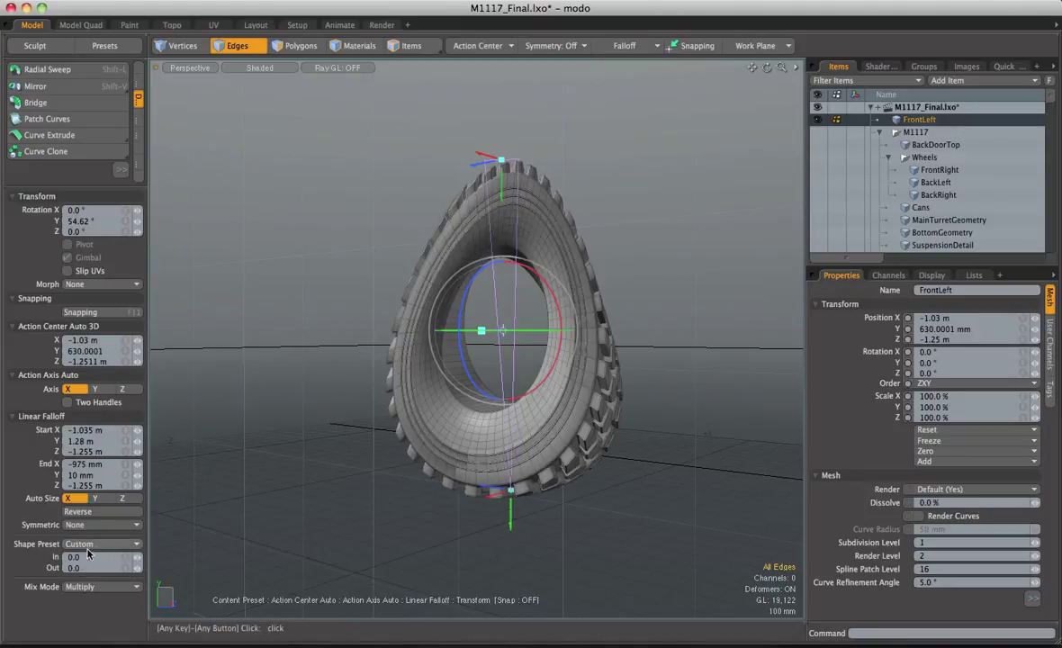
click(98, 545)
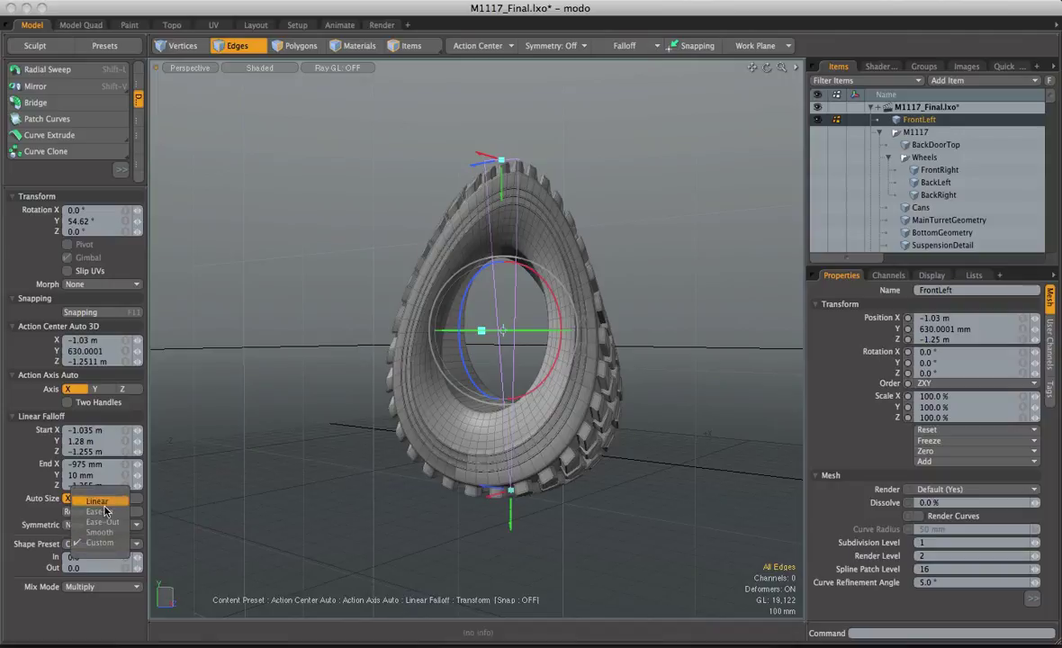
click(104, 507)
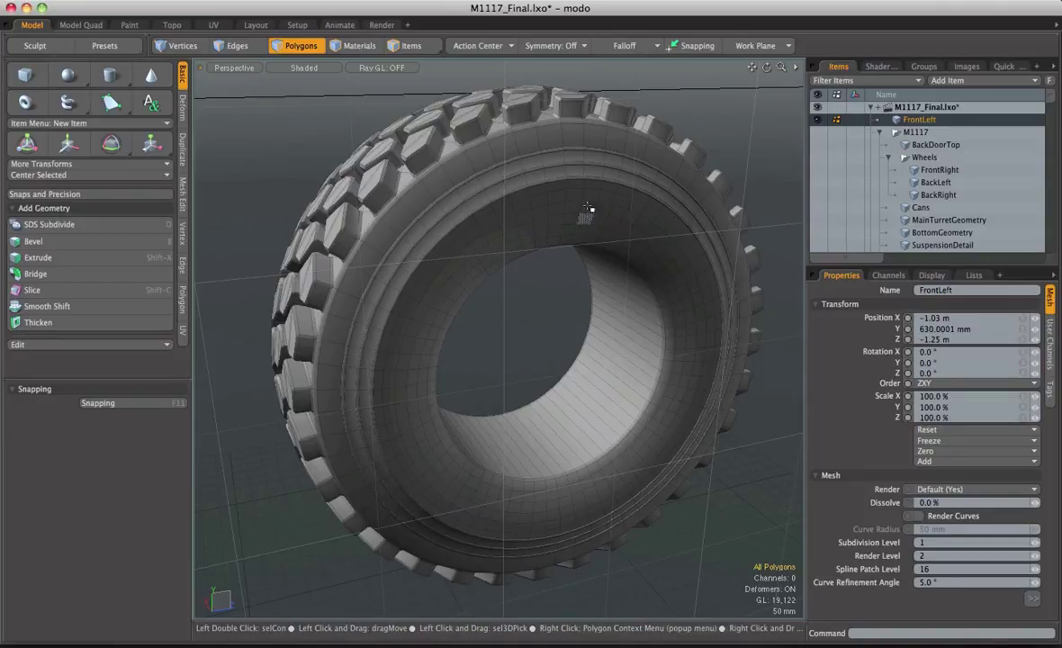
Select the whole tyre, clear the selection again, and move the entire unselected mesh -108 mm along Z.
double_click(540, 223)
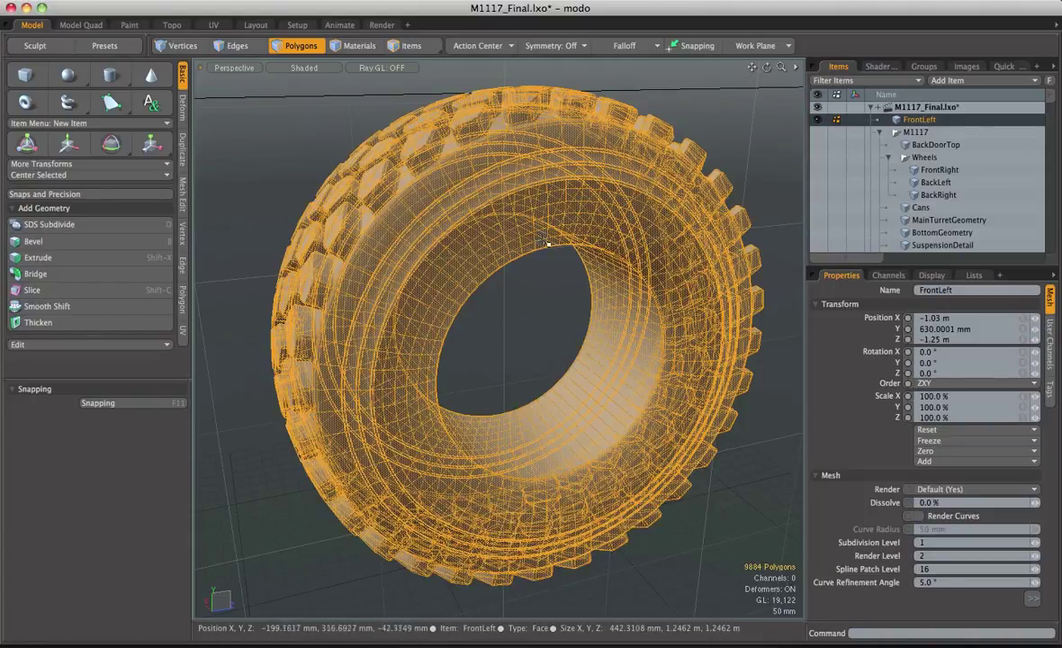
click(537, 311)
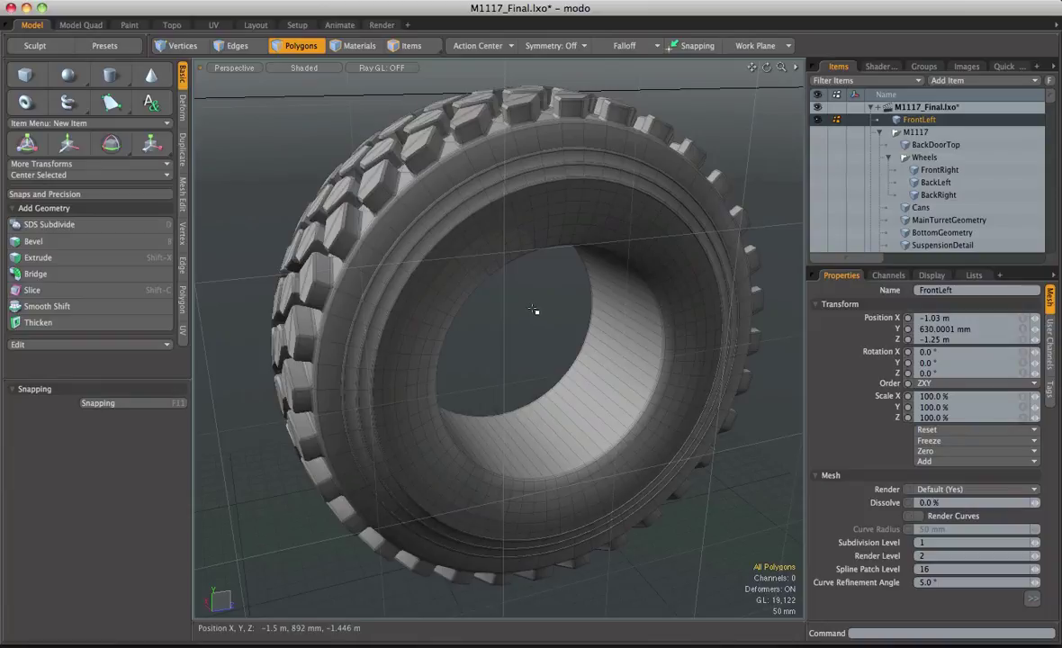
key(w)
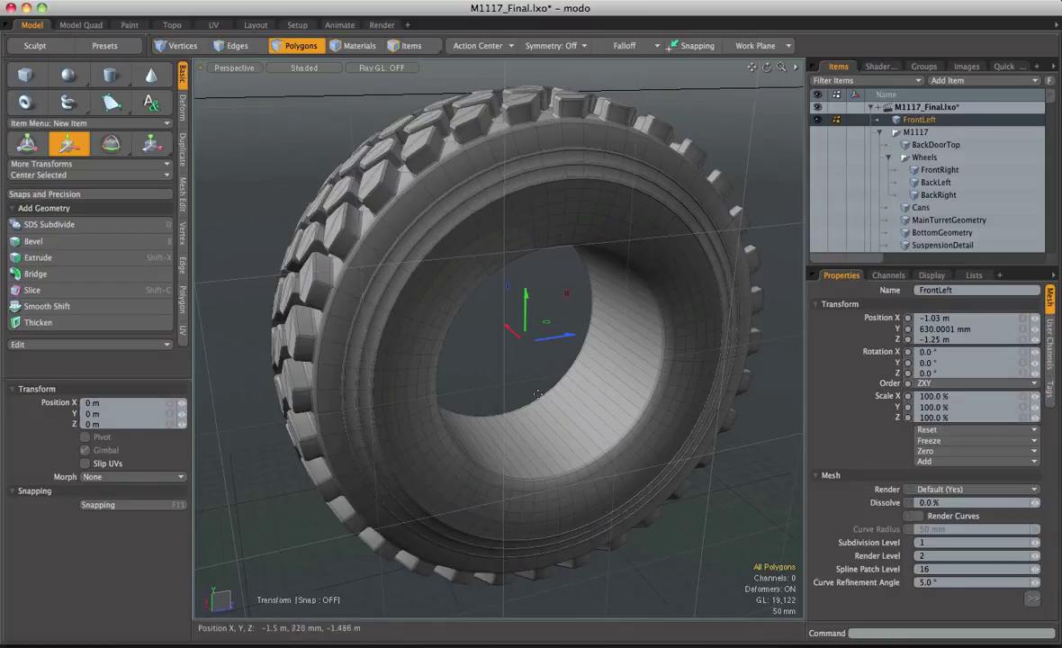
alt+drag(537, 394, 670, 276)
key(3)
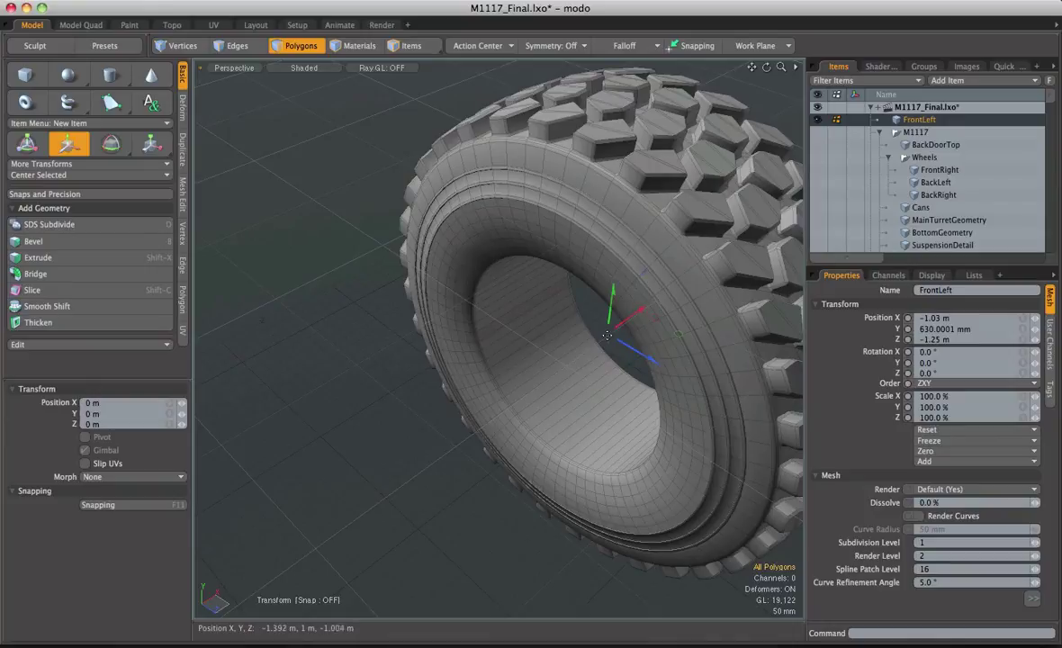
alt+drag(634, 405, 638, 286)
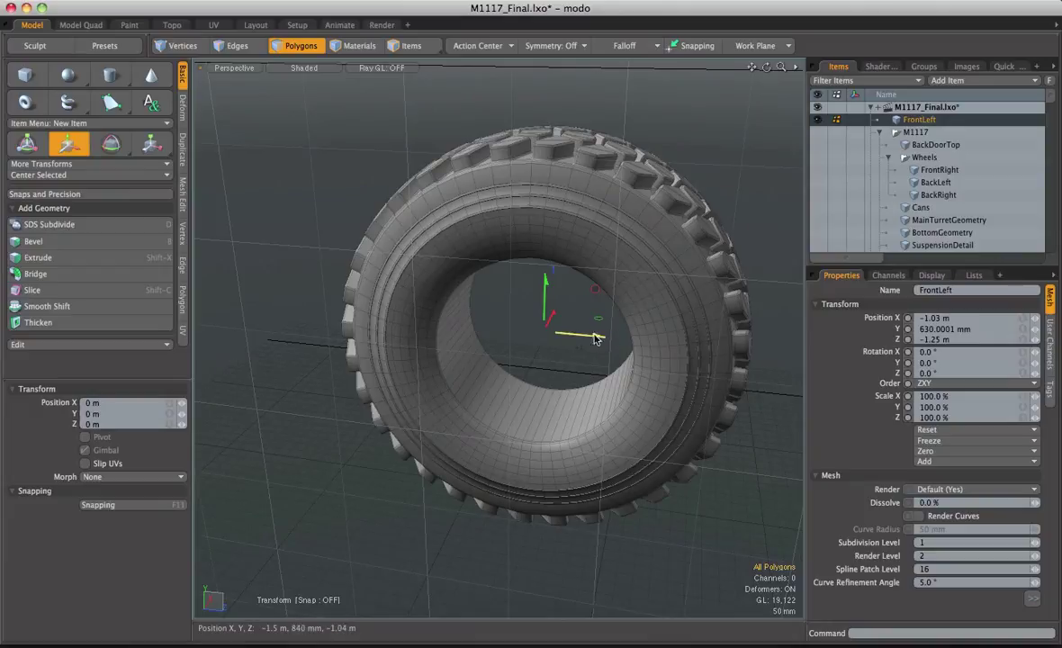
drag(594, 339, 560, 335)
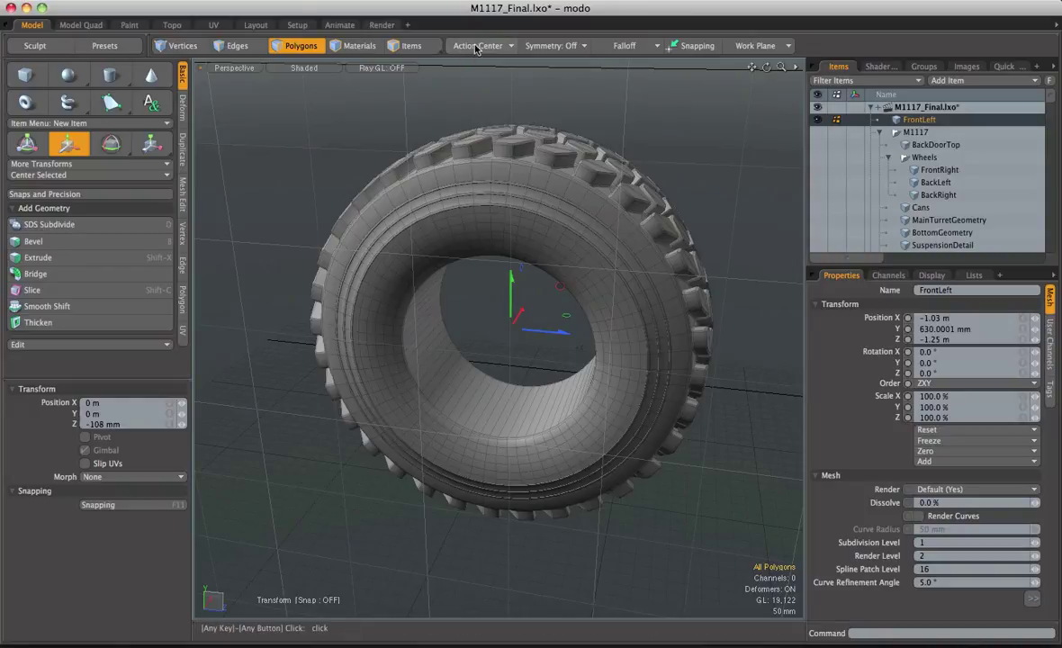
Review the Action Center options, set it to Automatic and drop the Move tool.
click(502, 50)
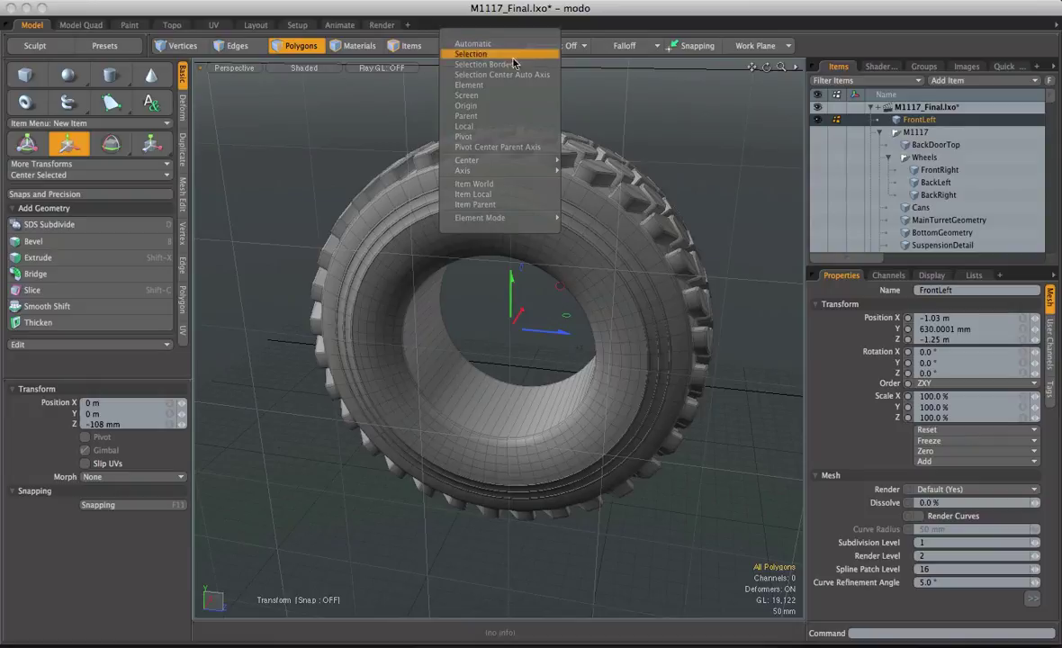
mouse_move(502, 160)
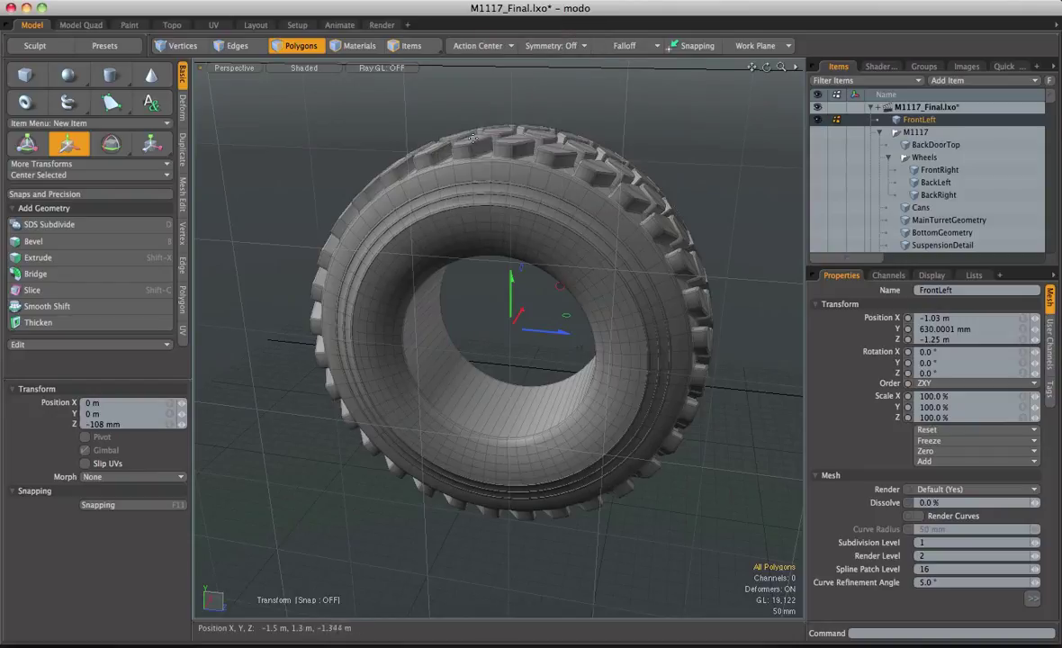
click(459, 46)
click(480, 52)
mouse_move(612, 315)
alt+mouse_down()
mouse_move(486, 308)
mouse_move(602, 299)
mouse_move(519, 185)
mouse_move(576, 193)
alt+mouse_up()
key(space)
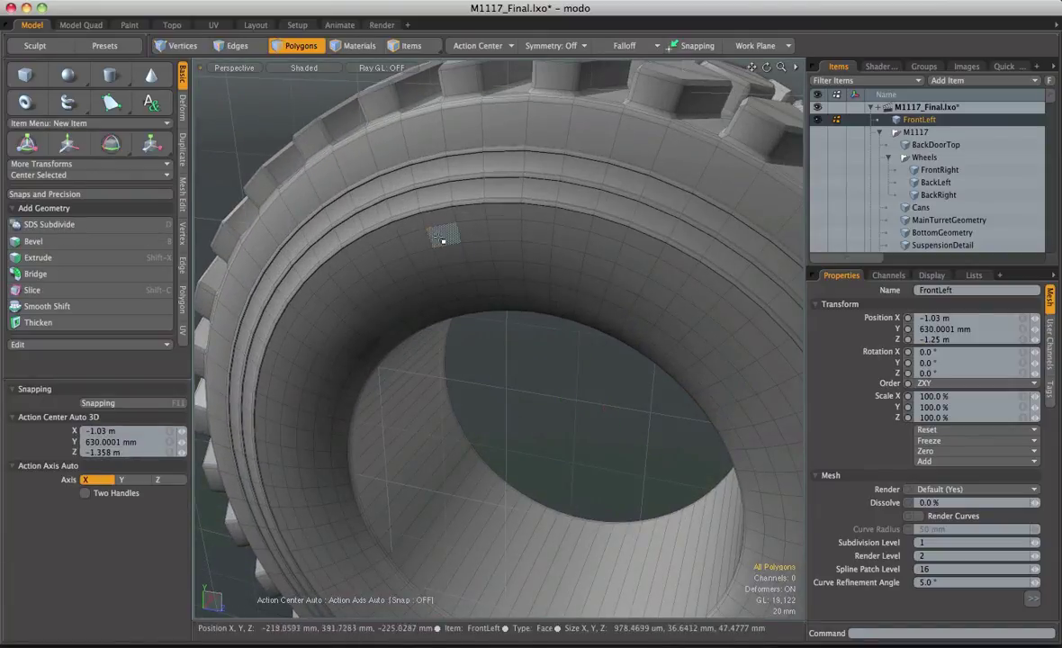
Select a patch of polygons on the tyre's inner sidewall and try the Transform tool with the automatic action center.
mouse_move(442, 237)
mouse_down()
mouse_move(545, 280)
mouse_move(477, 243)
mouse_move(455, 270)
mouse_move(566, 287)
mouse_move(521, 331)
mouse_move(541, 269)
mouse_move(548, 287)
mouse_move(499, 235)
mouse_up()
key(y)
key(space)
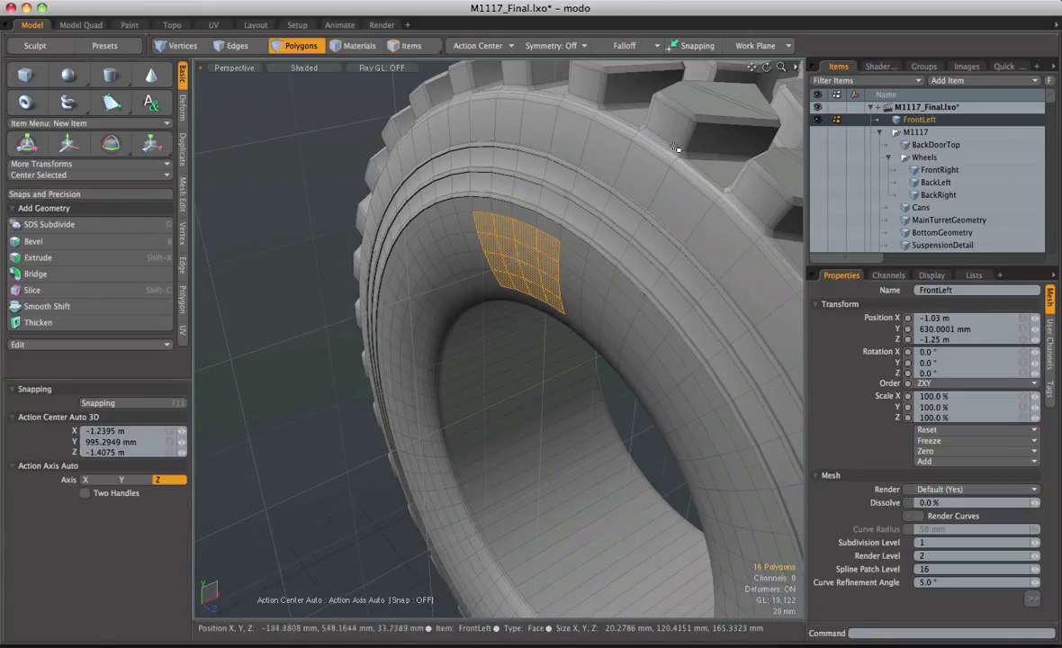
Select the top of one outer tread block and grow the selection to include its bevelled rim.
alt+drag(654, 114, 552, 247)
click(521, 256)
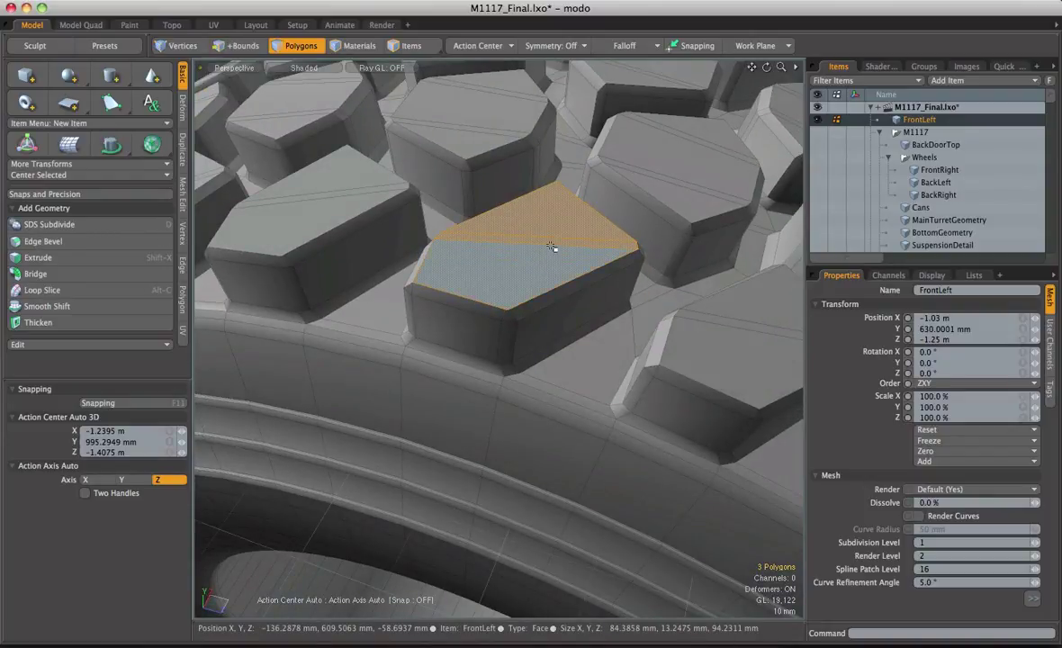
key(shift+Up)
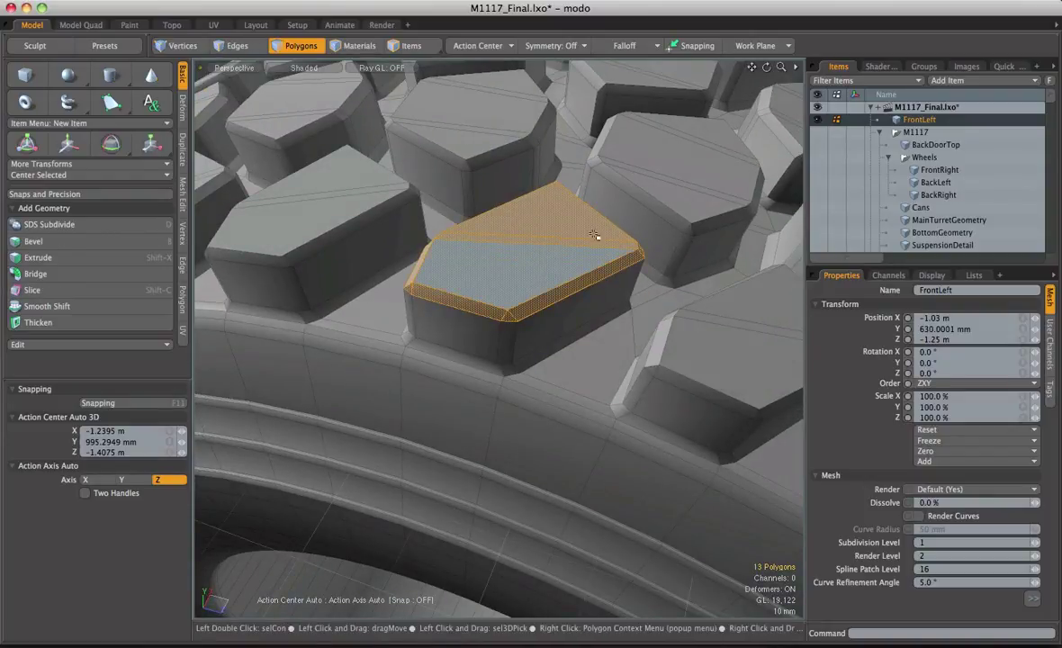
mouse_move(510, 227)
alt+mouse_down()
mouse_move(545, 233)
mouse_move(516, 212)
alt+mouse_up()
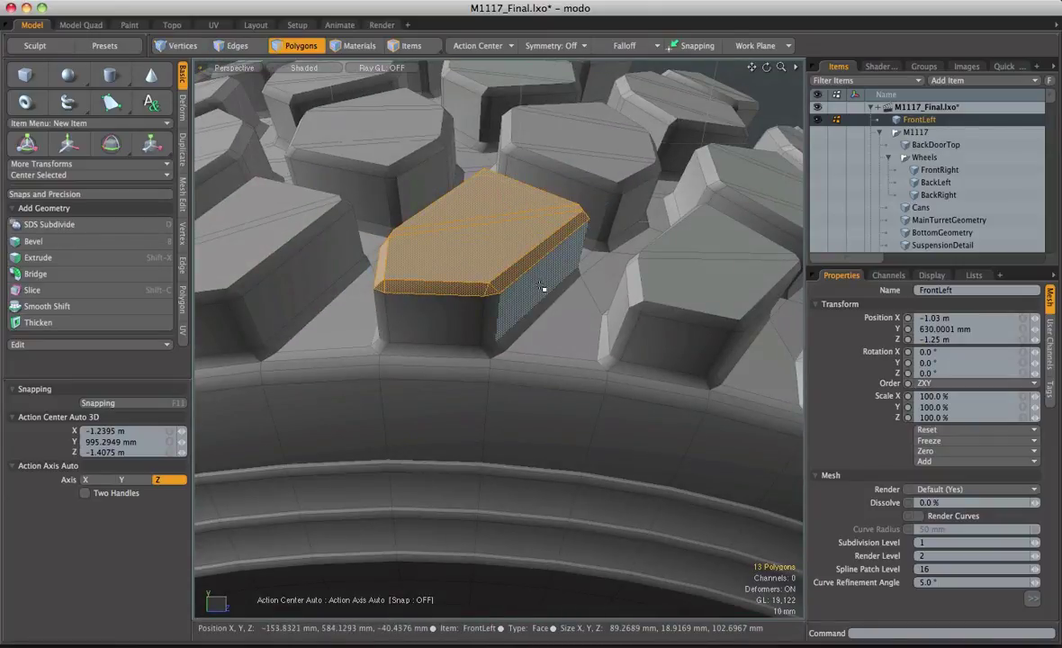
Try rotating the selected tread block top with the automatic action center and undo the rotation.
key(e)
alt+drag(552, 223, 513, 342)
key(ctrl+z)
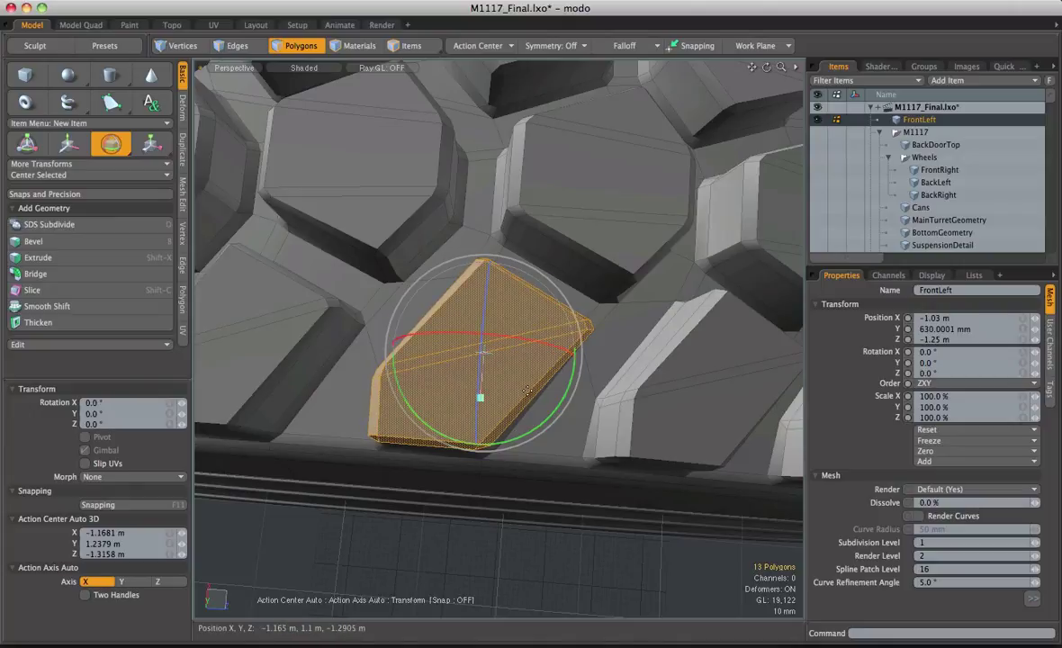
Set the Action Center to Element and try the Rotate tool about the long side edge of the selected tread block.
click(477, 45)
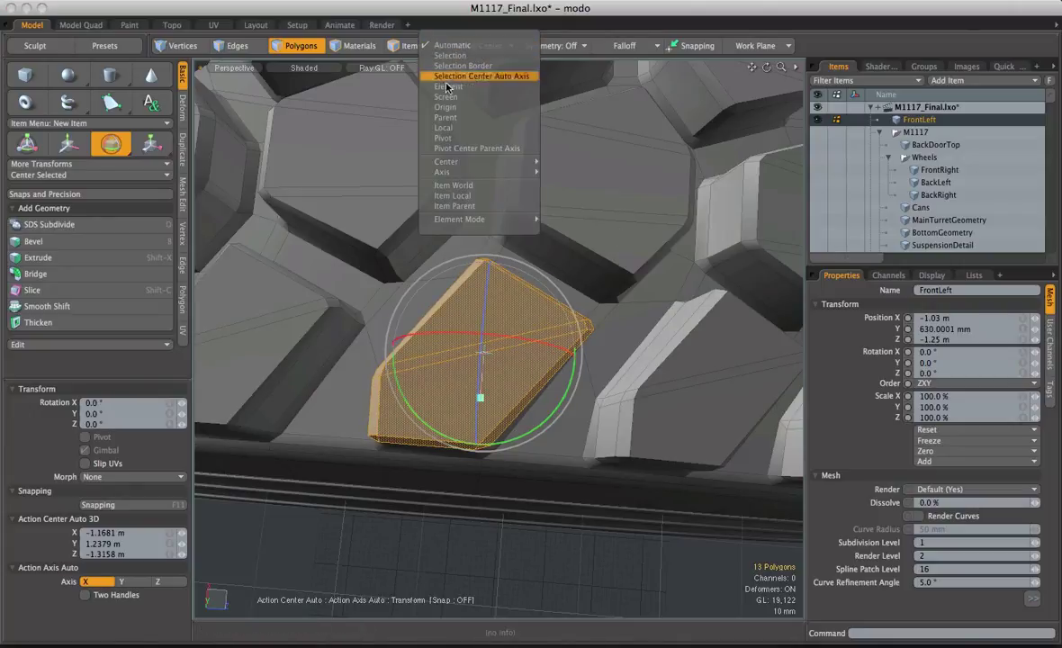
click(468, 90)
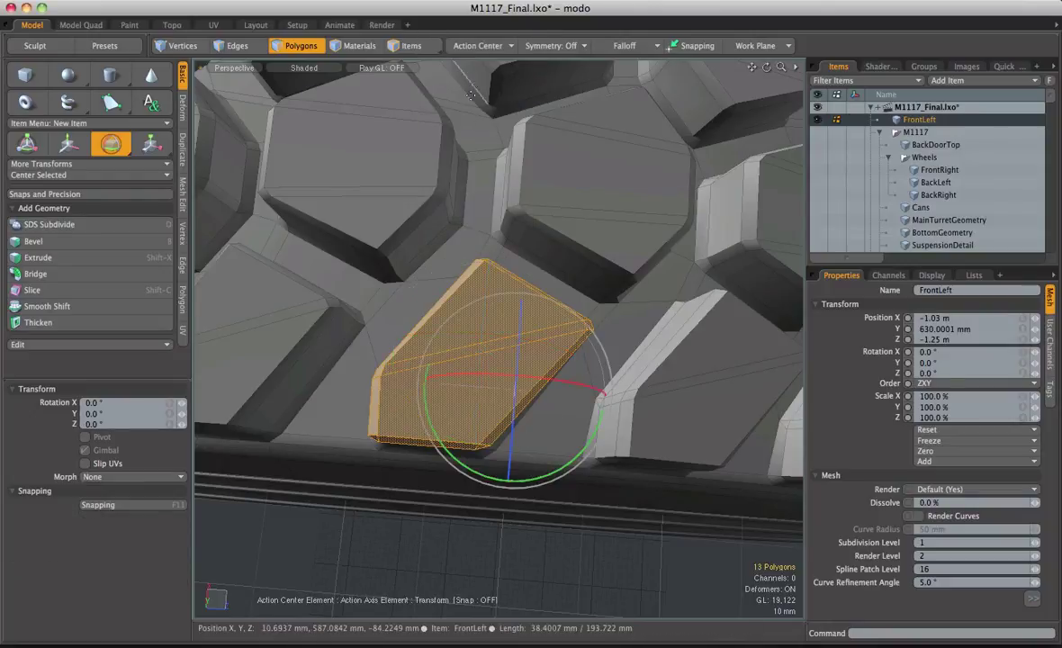
alt+drag(486, 261, 455, 267)
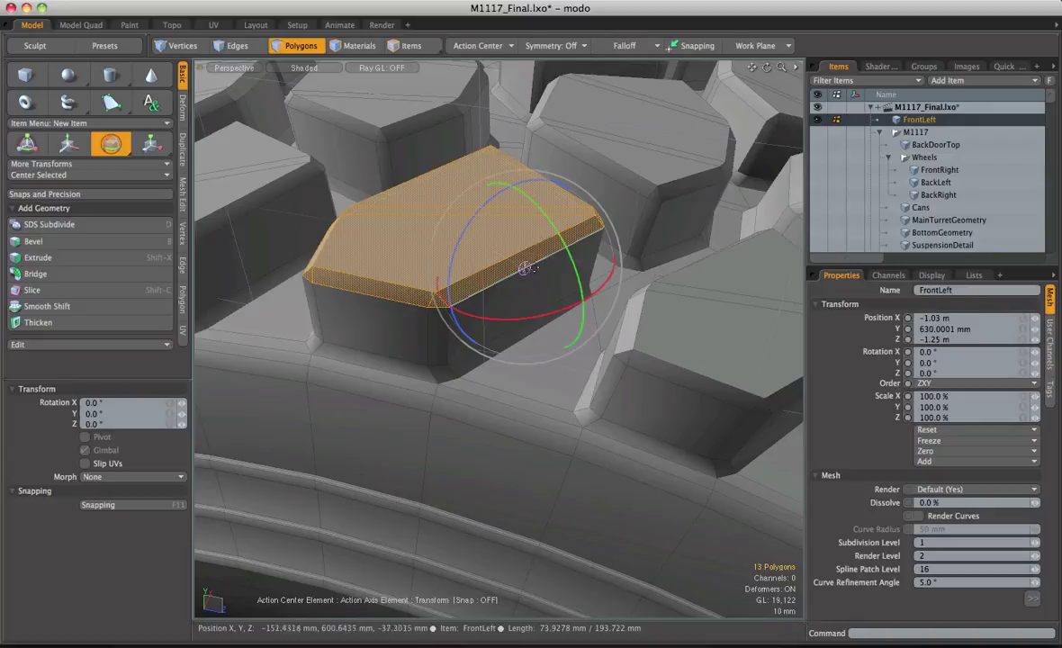
key(alt)
alt+drag(520, 253, 455, 293)
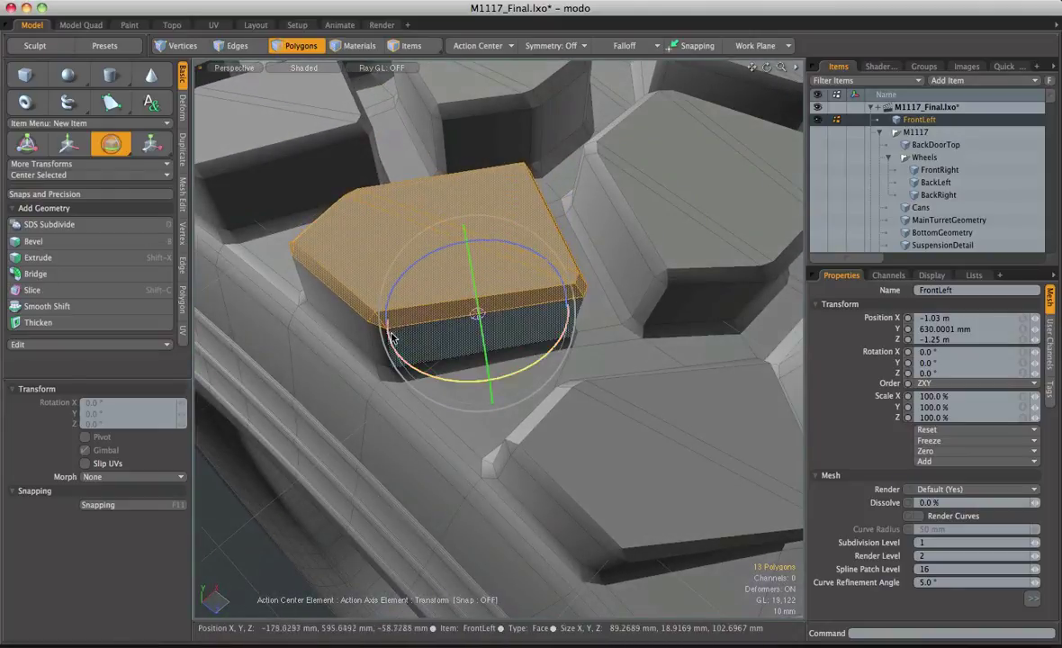
key(alt)
alt+drag(531, 297, 561, 264)
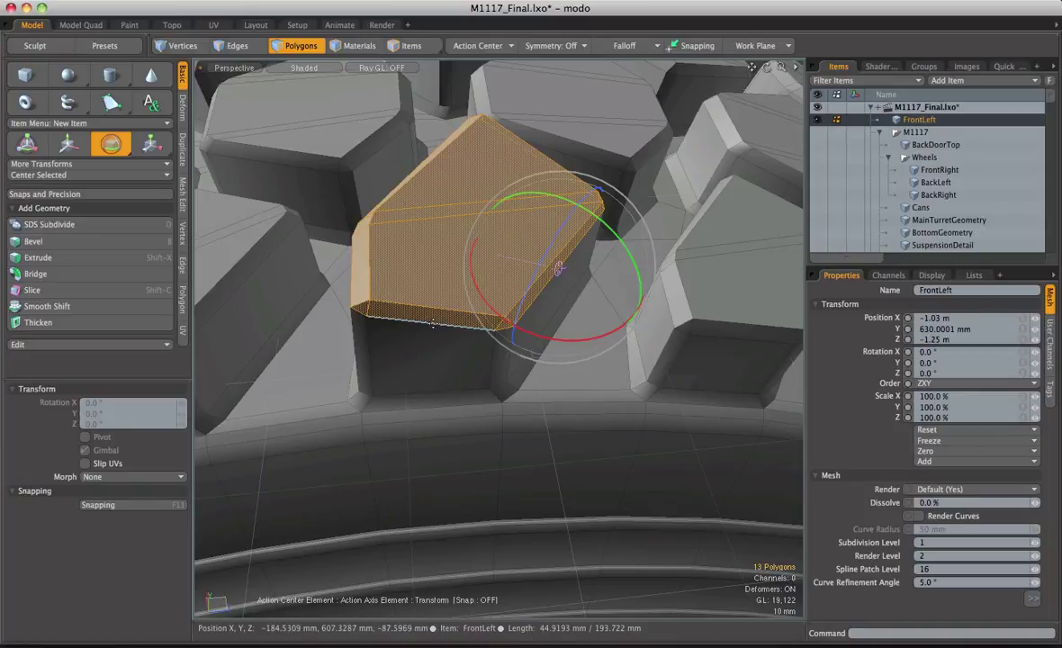
Try rotating the block top about its short front edge and drop the Rotate tool.
click(432, 323)
drag(435, 259, 462, 271)
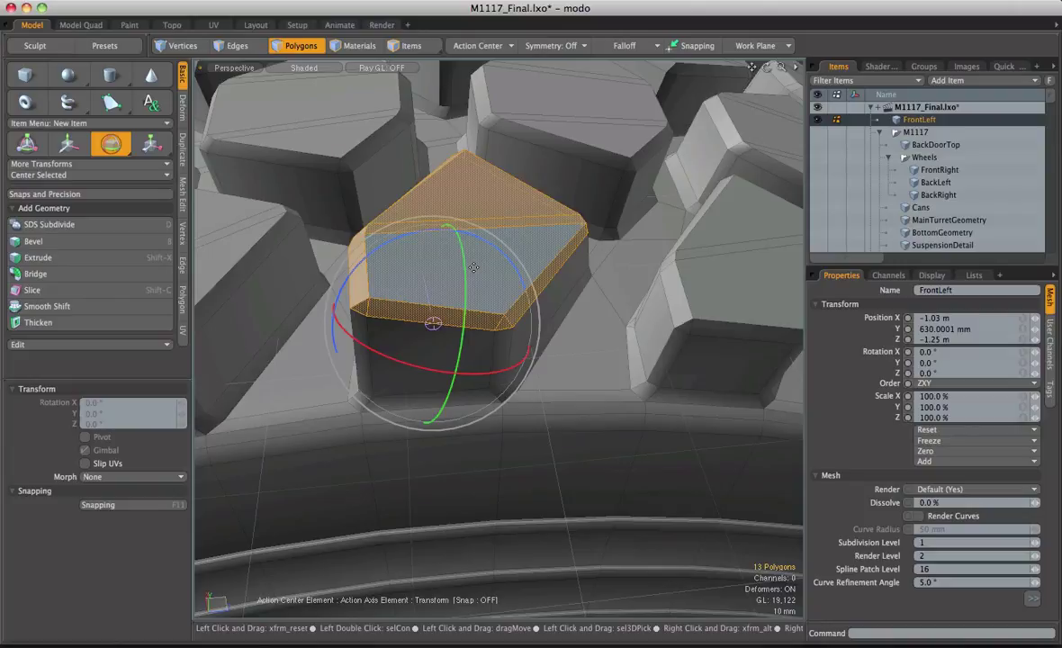
alt+drag(473, 267, 430, 262)
key(3)
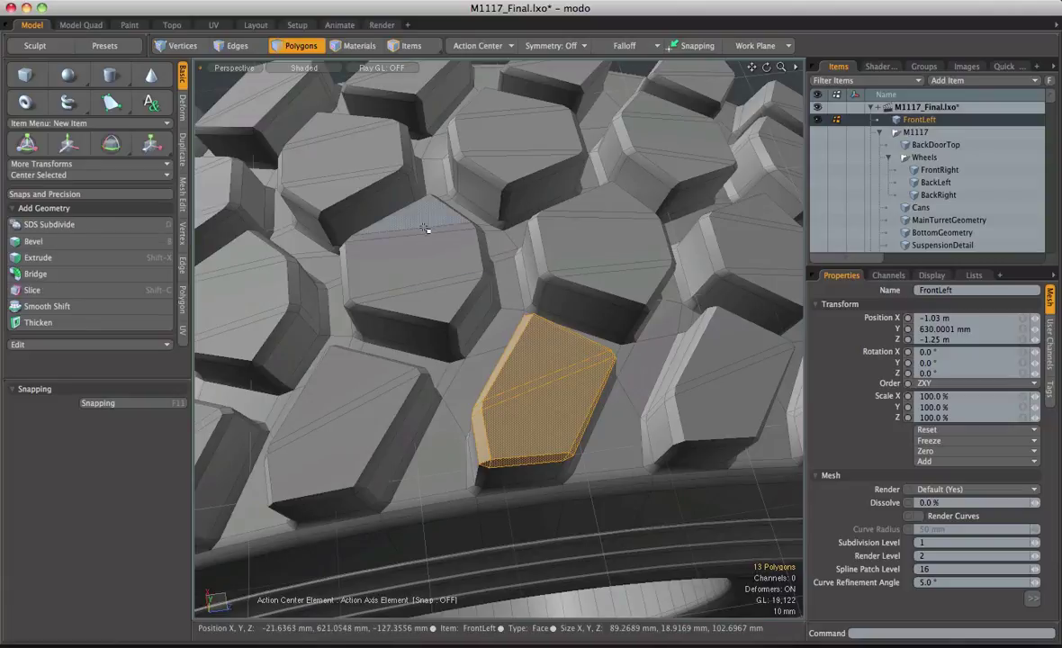
Select the middle top polygon of two neighbouring inner-row tread blocks and repeat that selection pattern around the whole tyre.
click(441, 257)
shift+click(576, 236)
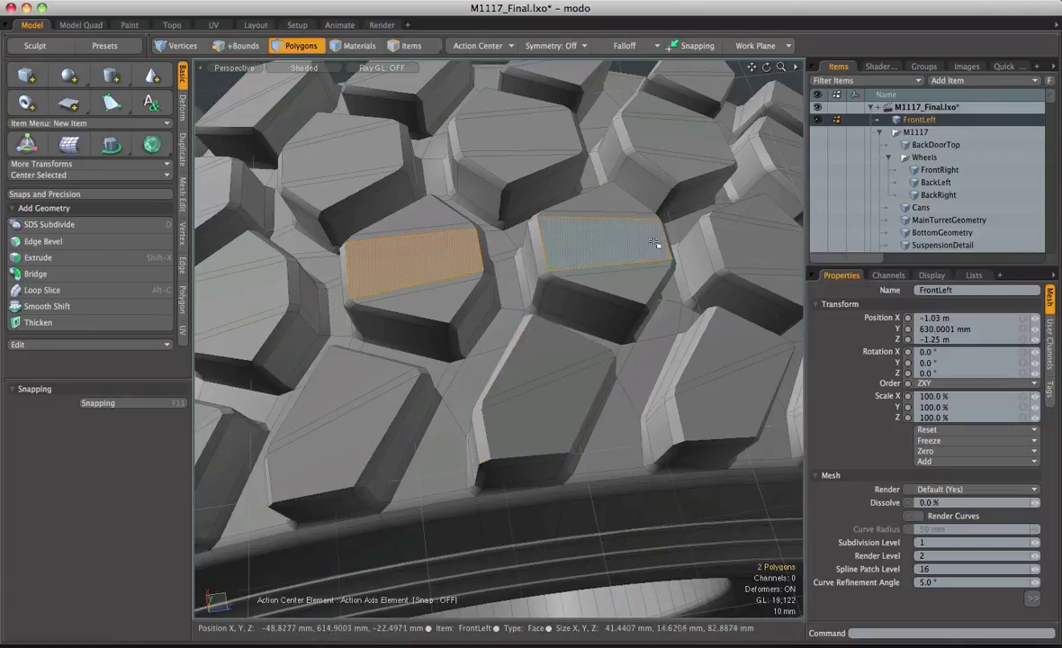
alt+drag(657, 240, 600, 247)
key(Up)
key(Up)
key(Up)
key(Up)
key(Up)
key(Up)
key(Up)
key(Up)
key(Up)
key(Up)
key(Up)
key(Up)
key(Up)
key(Up)
key(Up)
key(Up)
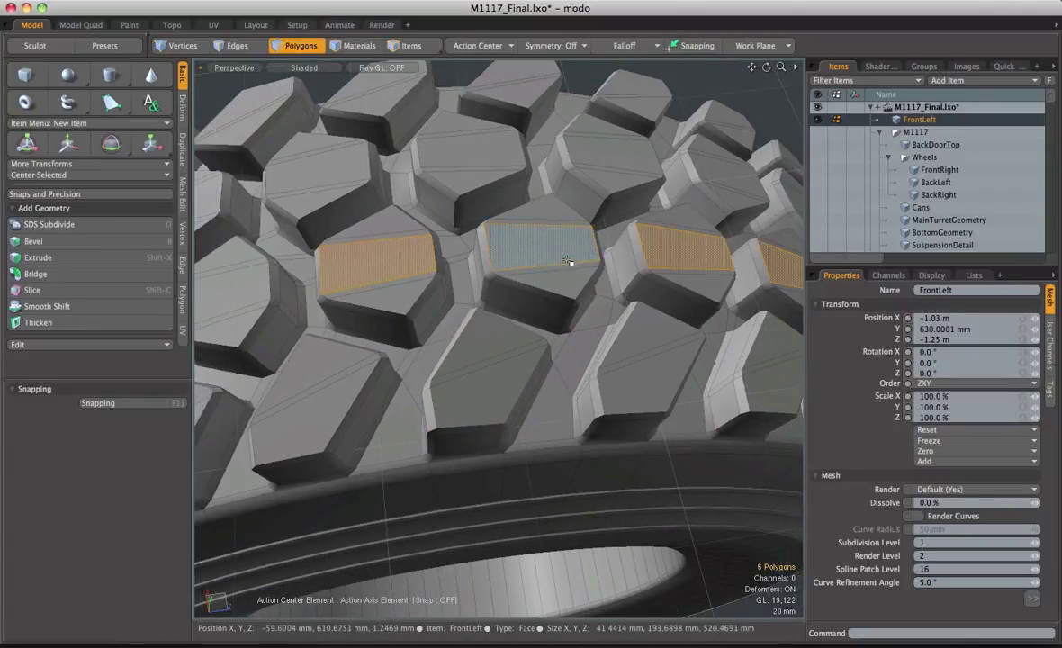
key(Up)
key(Up)
key(Up)
key(Up)
key(Up)
key(Up)
key(Up)
key(Up)
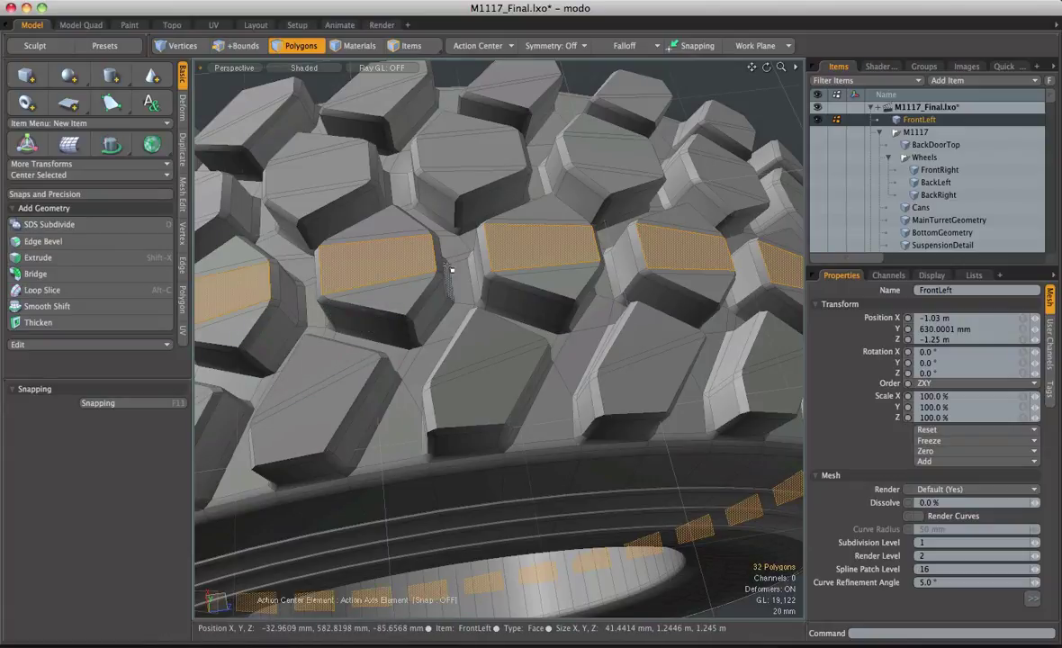
Grow the selection three times to cover the complete tread blocks of that row.
key(shift+Up)
key(shift+Up)
key(shift+Up)
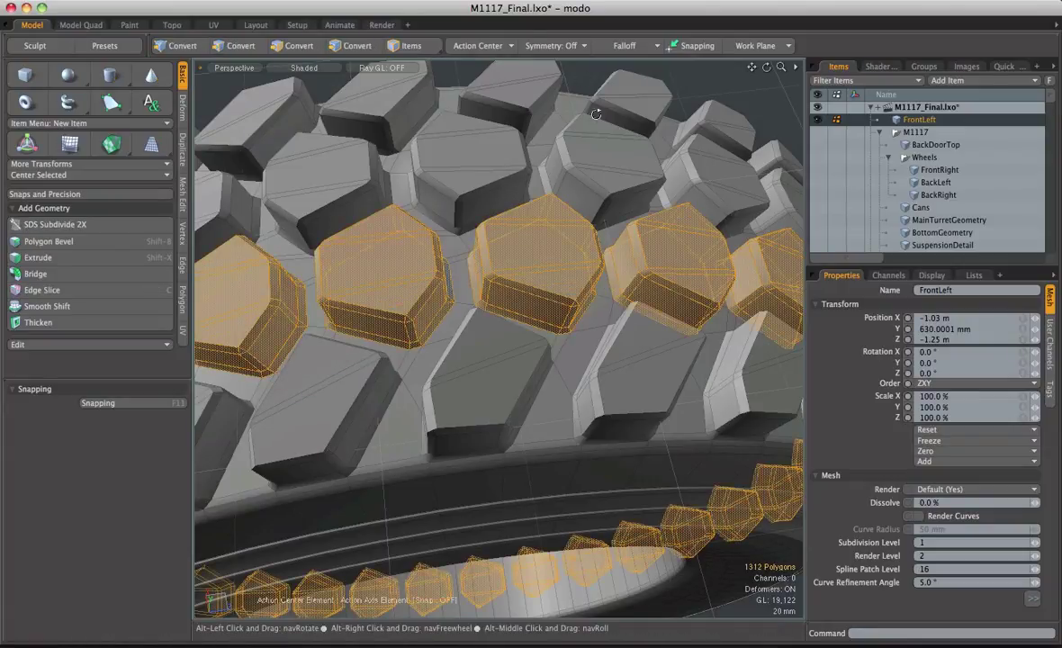
alt+drag(550, 105, 551, 192)
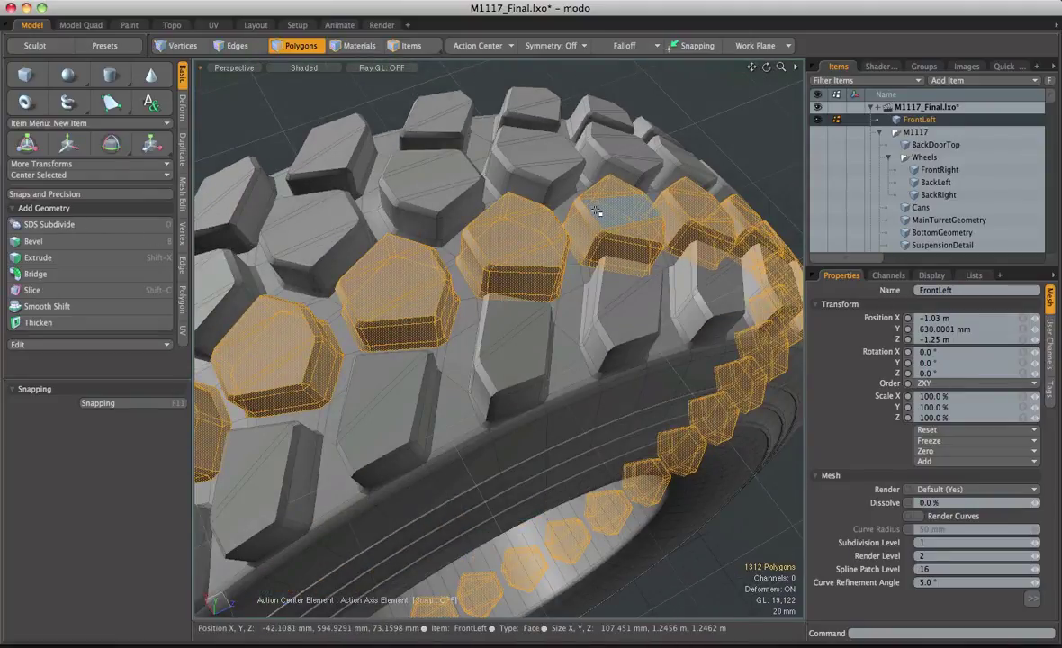
alt+drag(467, 263, 486, 275)
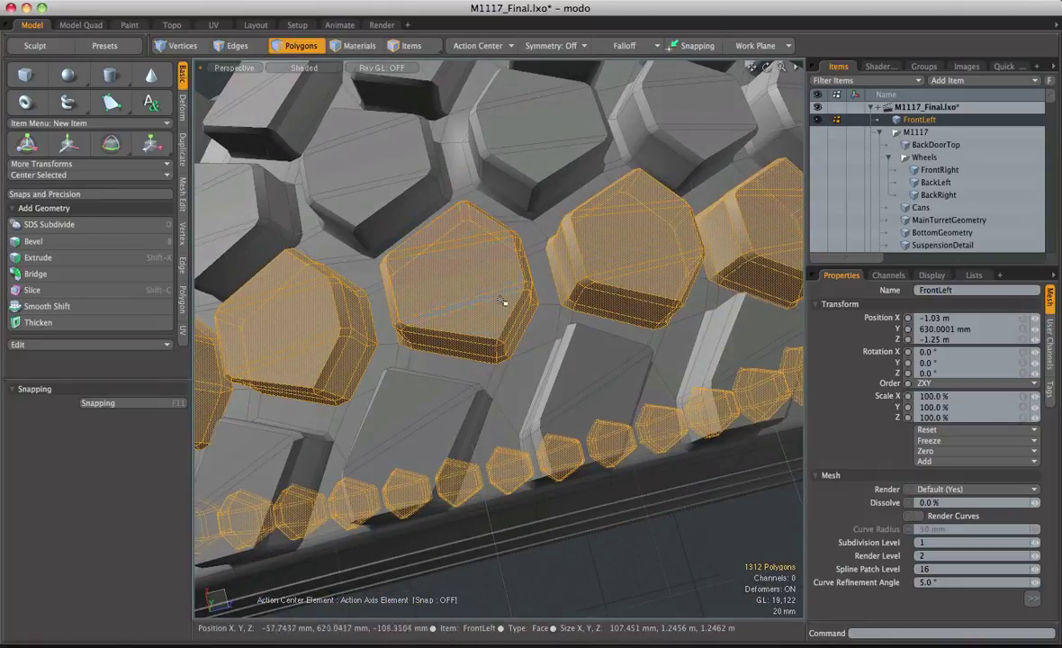
alt+drag(571, 253, 403, 338)
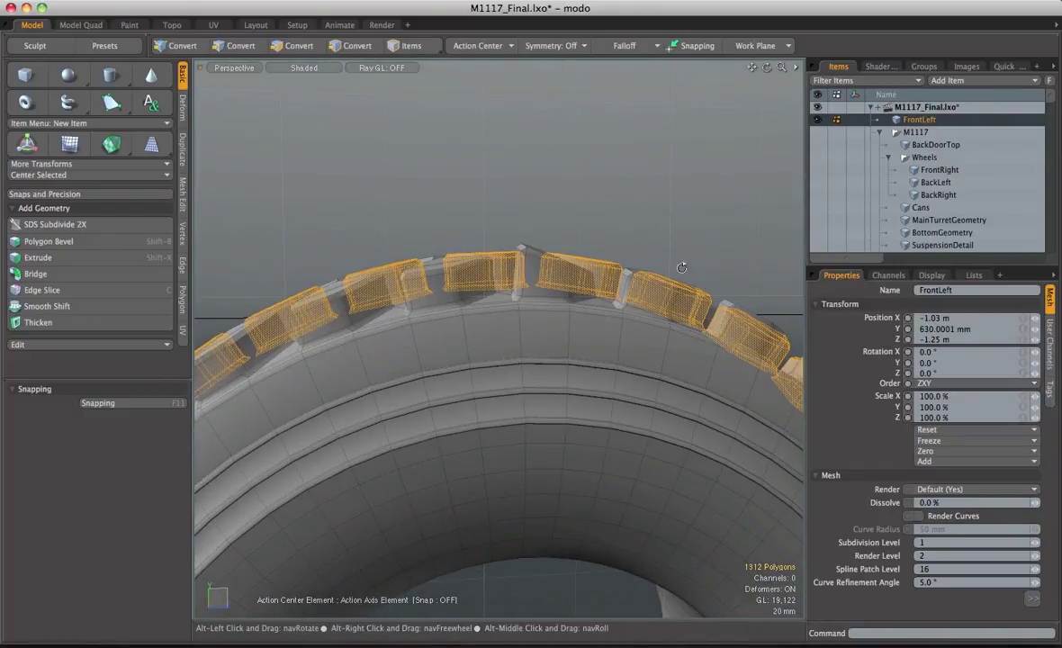
Set the Action Center to Automatic, try scaling the row of tread blocks and undo the scaling.
alt+drag(509, 265, 528, 369)
click(488, 45)
click(505, 42)
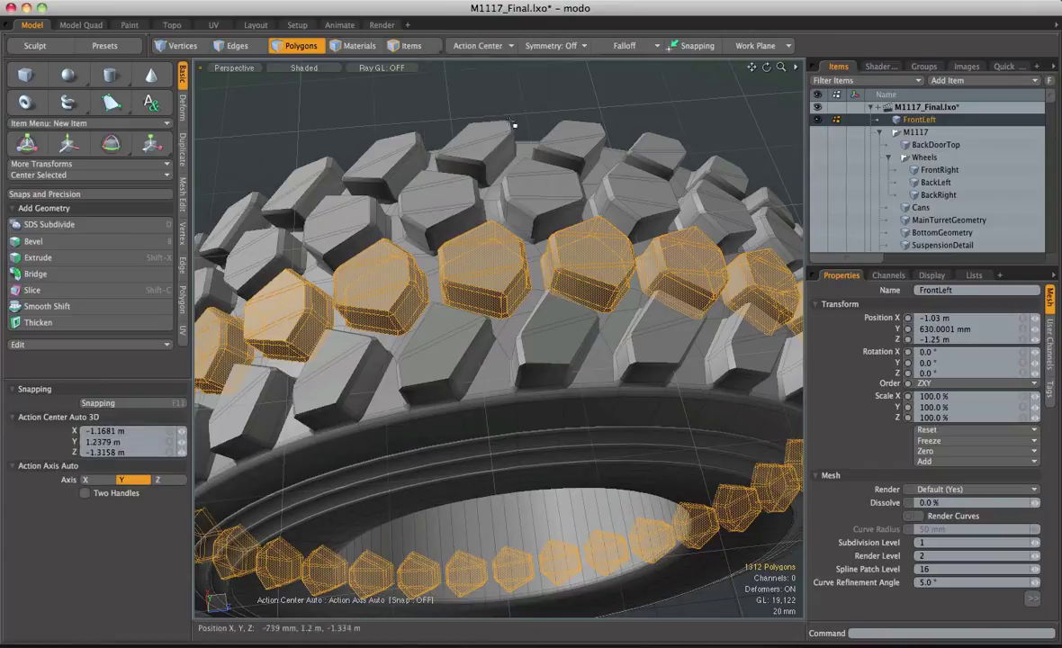
key(r)
alt+drag(540, 297, 546, 332)
mouse_move(560, 373)
alt+shift+mouse_down()
mouse_move(550, 269)
mouse_move(569, 362)
mouse_move(557, 378)
mouse_move(576, 378)
mouse_move(556, 378)
alt+shift+mouse_up()
key(super+z)
alt+drag(602, 320, 546, 270)
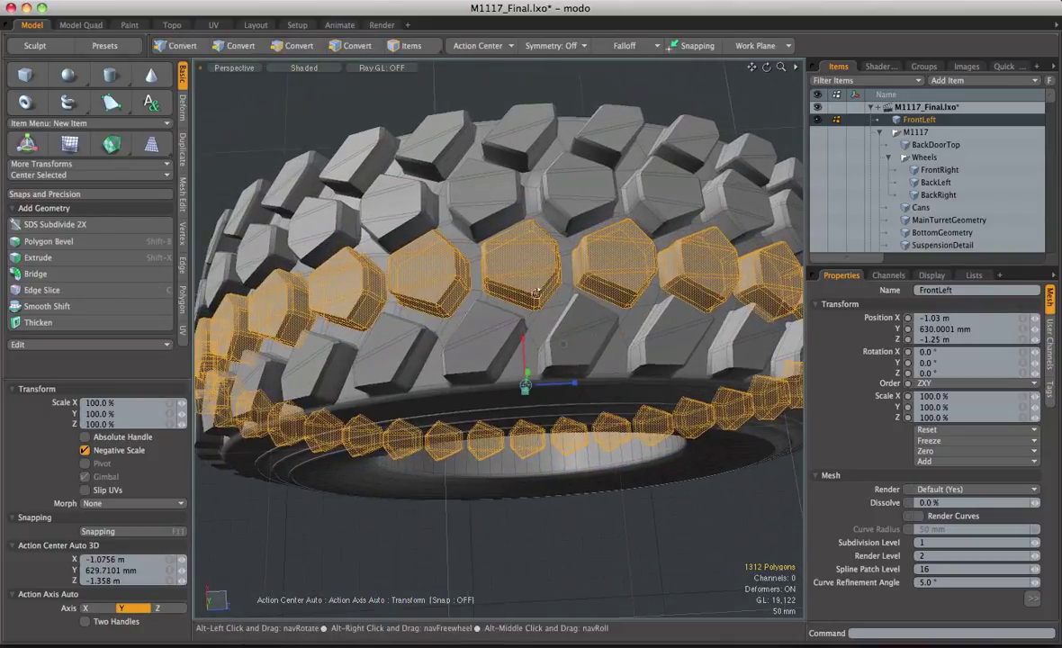
alt+drag(417, 288, 365, 239)
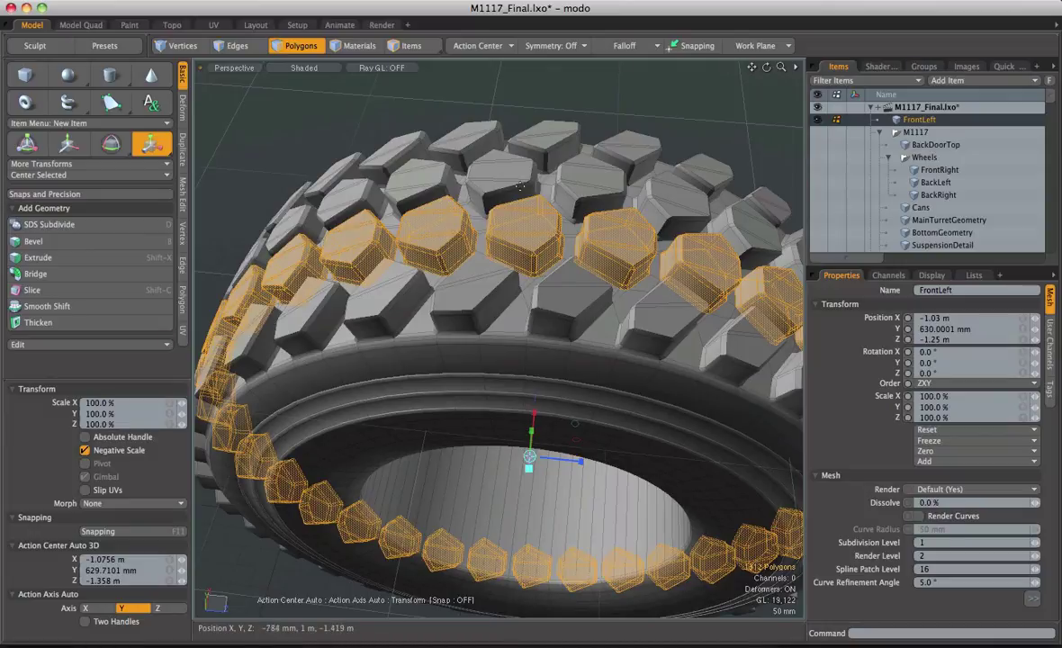
Set the Action Center to Local, scale each selected tread block down about its own center, and clear the selection.
click(477, 46)
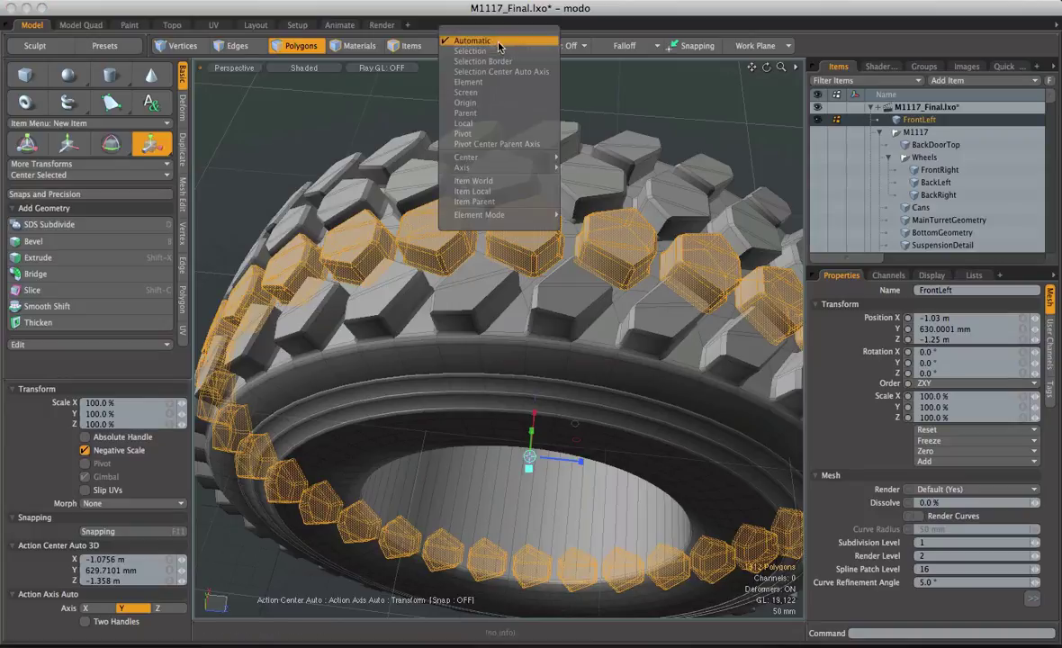
click(489, 122)
alt+drag(558, 207, 574, 284)
alt+drag(488, 288, 573, 193)
key(w)
key(q)
click(632, 168)
alt+drag(632, 169, 525, 256)
key(3)
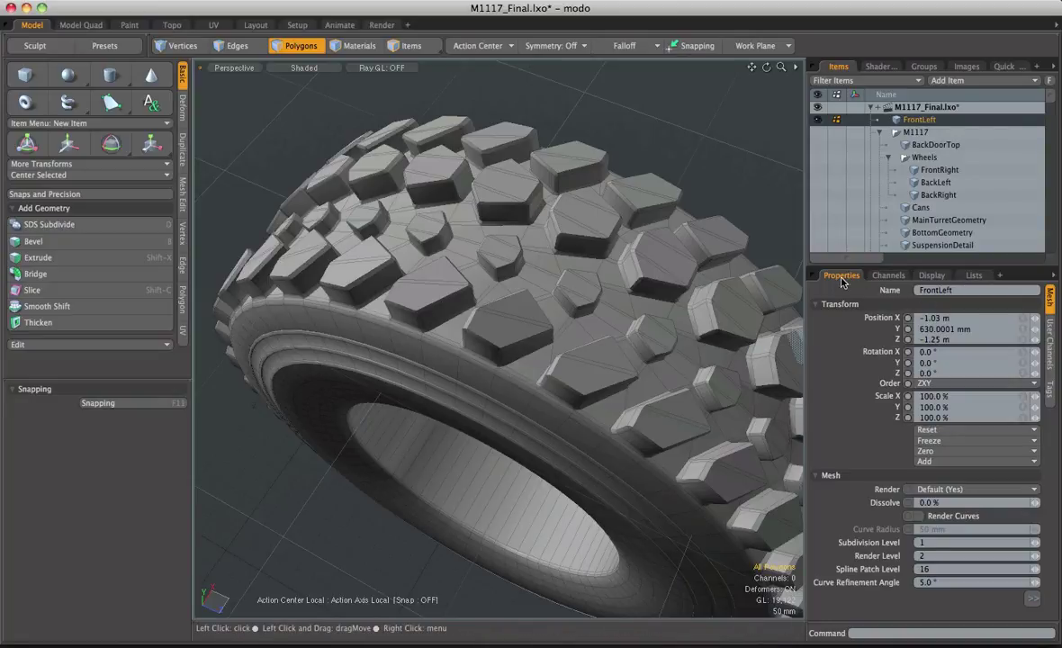
Show the tool Pipeline list with more room for it and switch off the Local action center.
click(975, 277)
drag(981, 266, 982, 183)
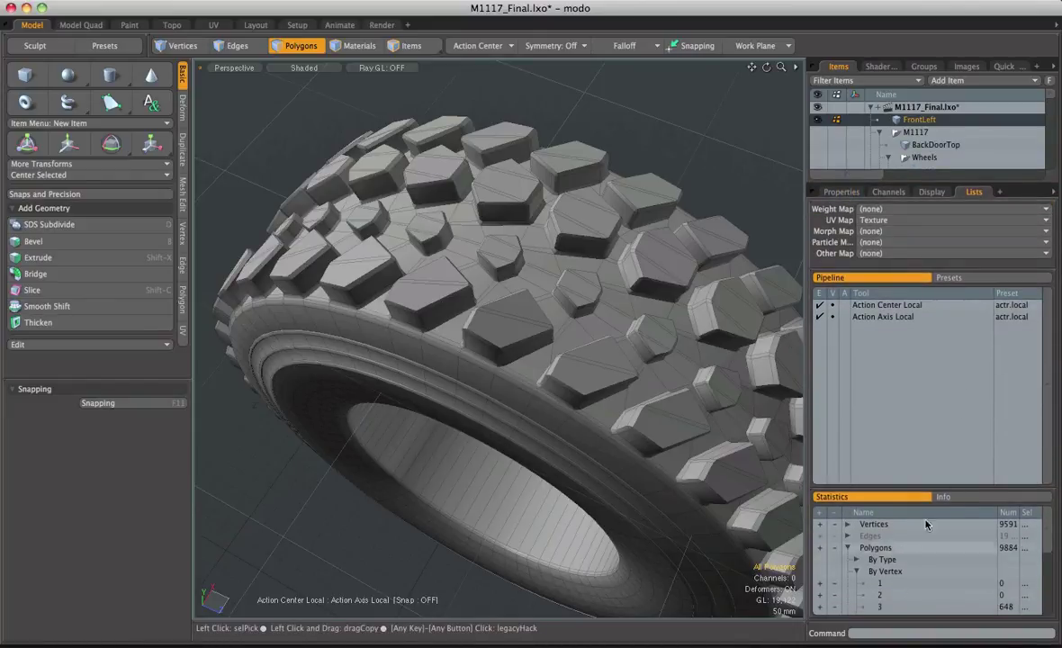
drag(853, 487, 853, 479)
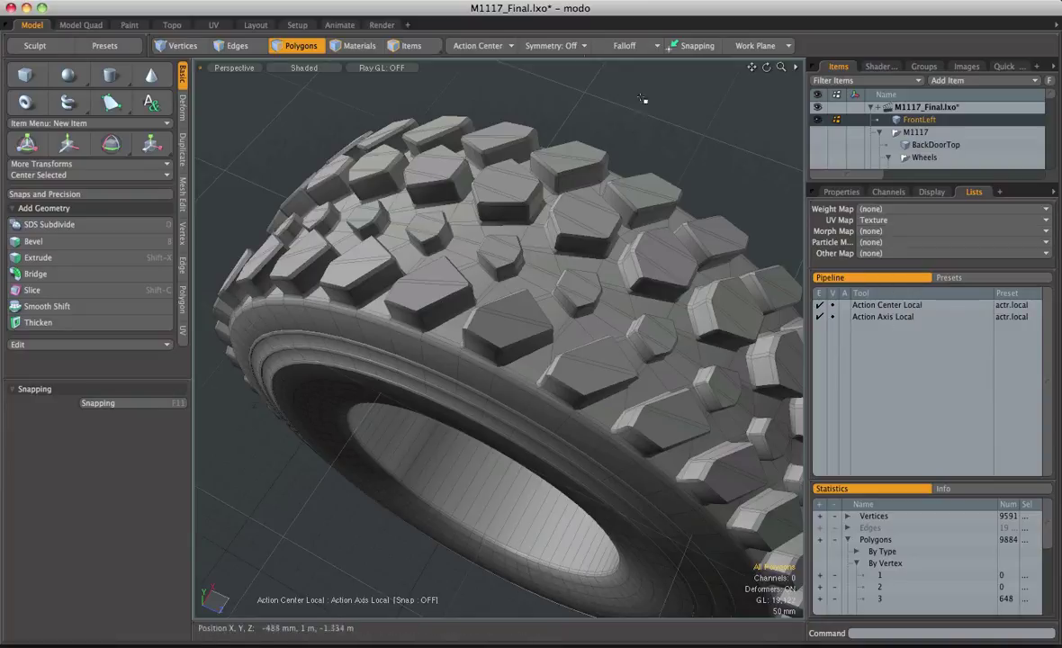
click(478, 45)
click(459, 126)
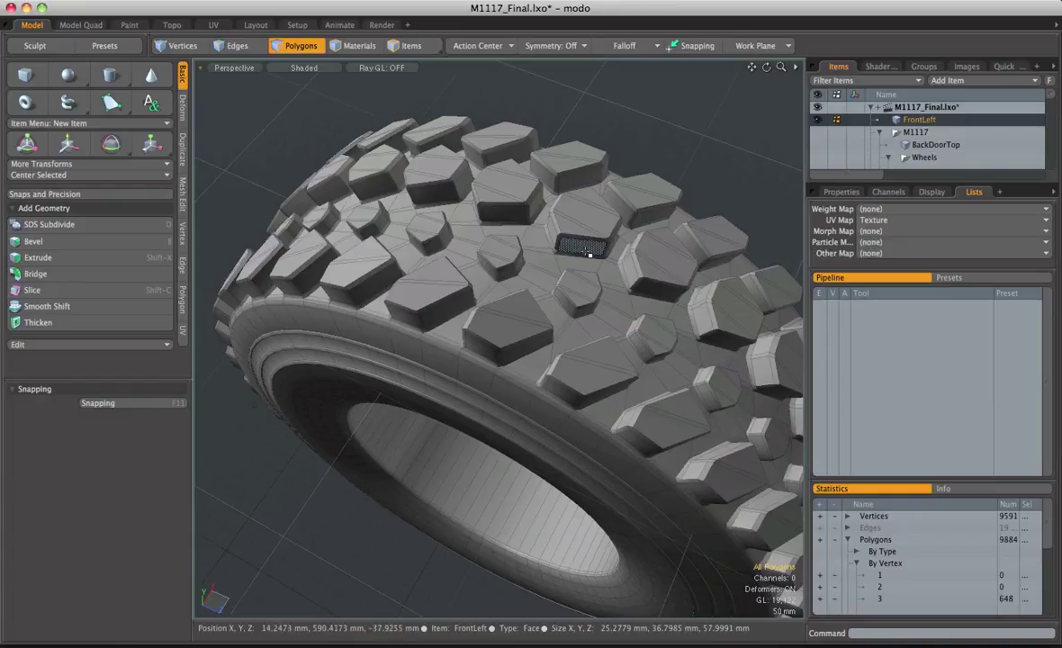
Activate the Move transform and add a Linear falloff and the Element action center to the tool pipeline.
key(y)
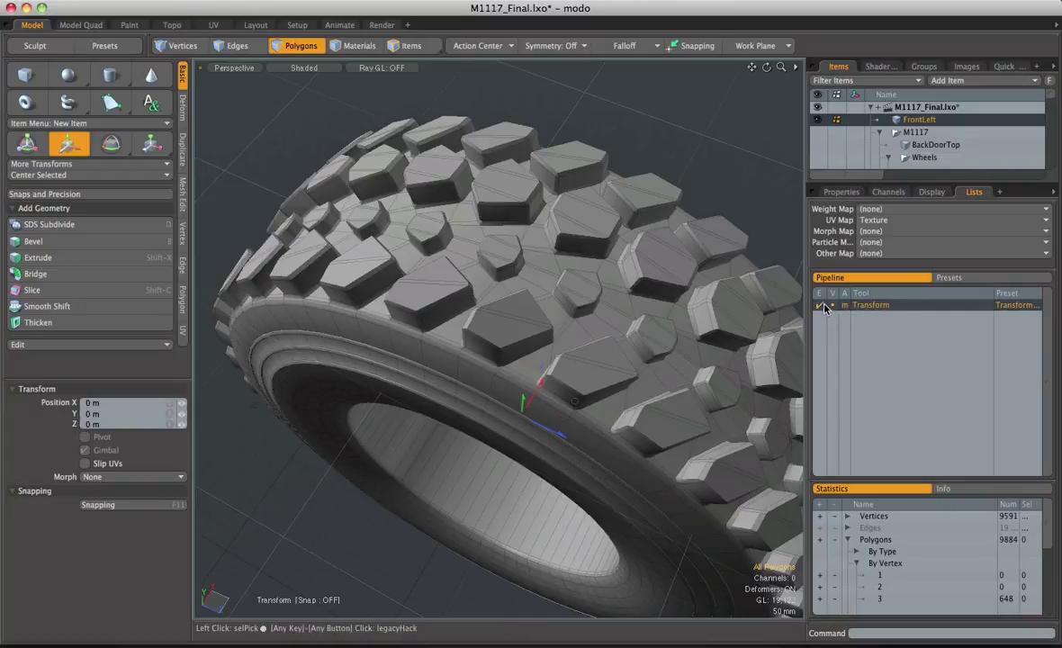
click(635, 51)
click(594, 58)
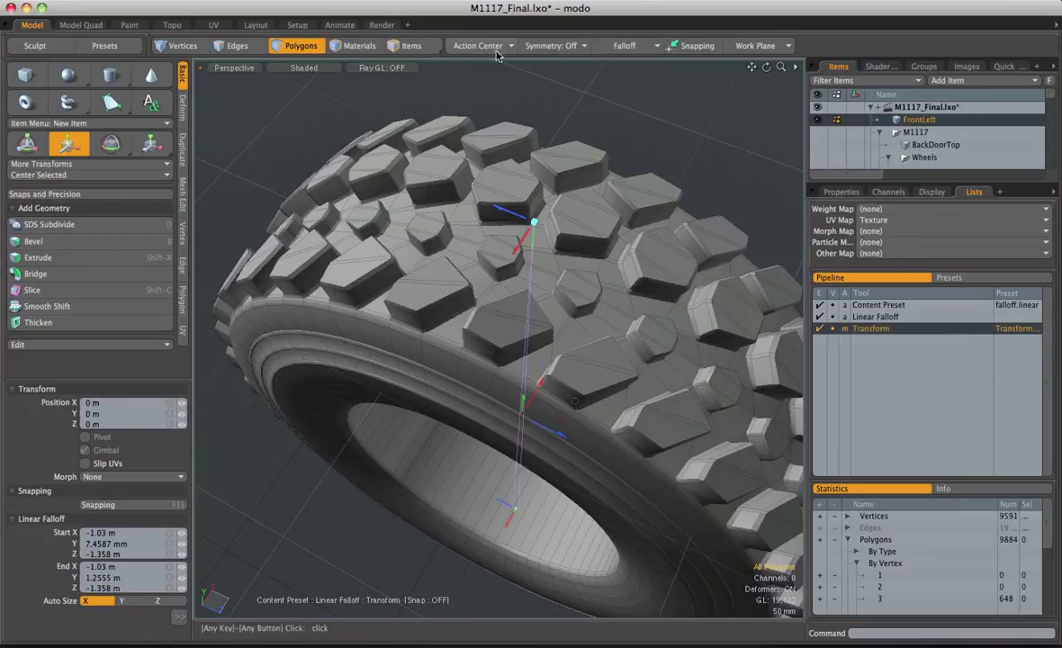
click(459, 46)
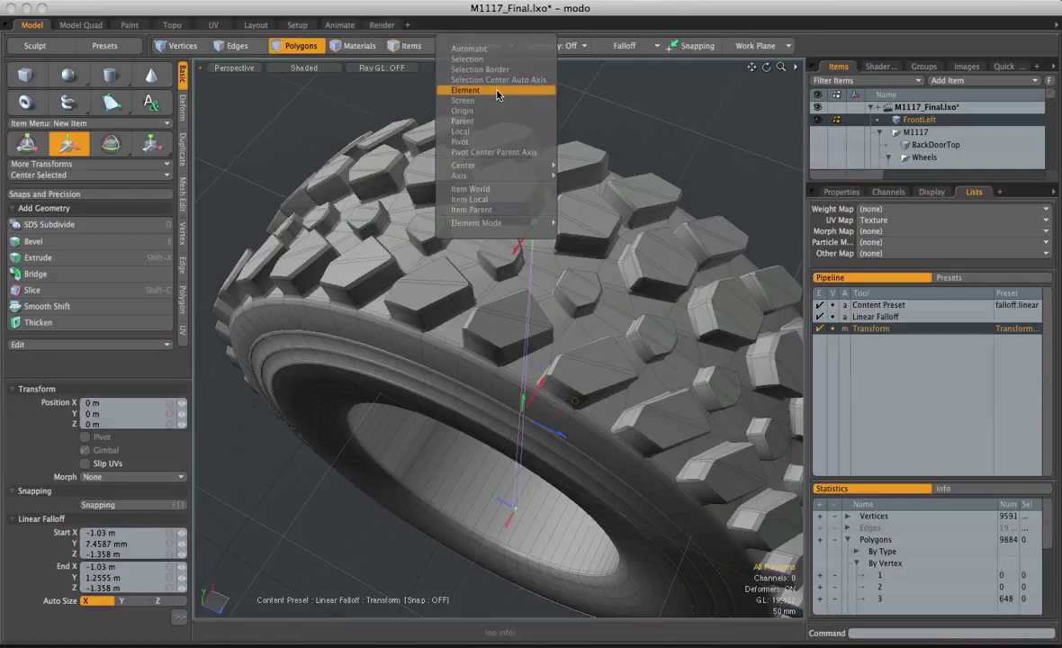
click(501, 91)
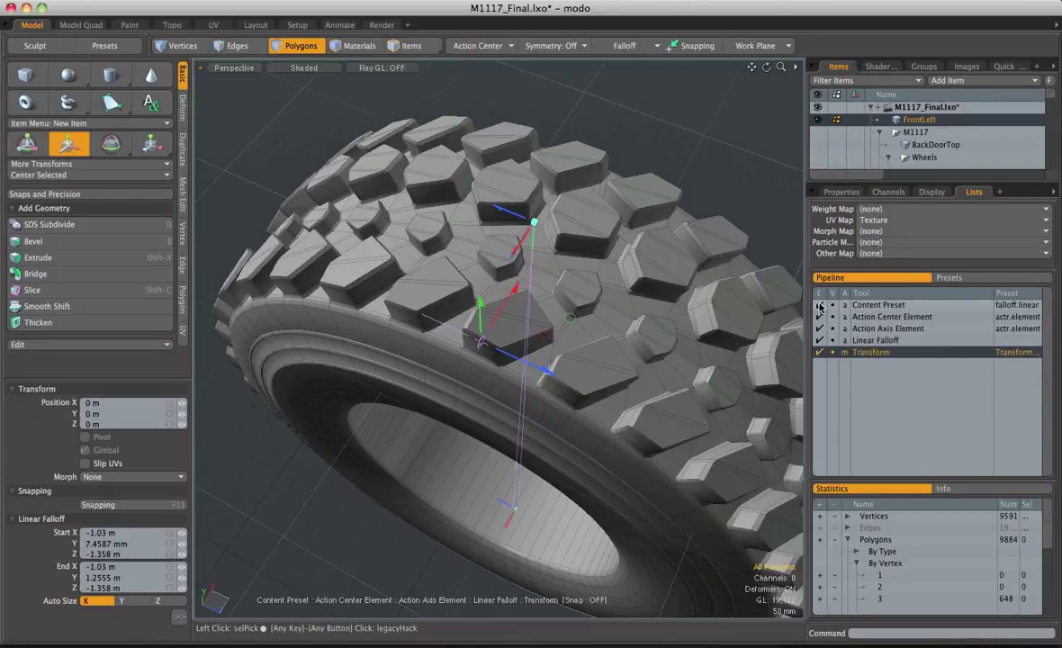
Disable the Content Preset in the pipeline, try to disable Action Center Element, and review the Transform entry's options.
click(819, 316)
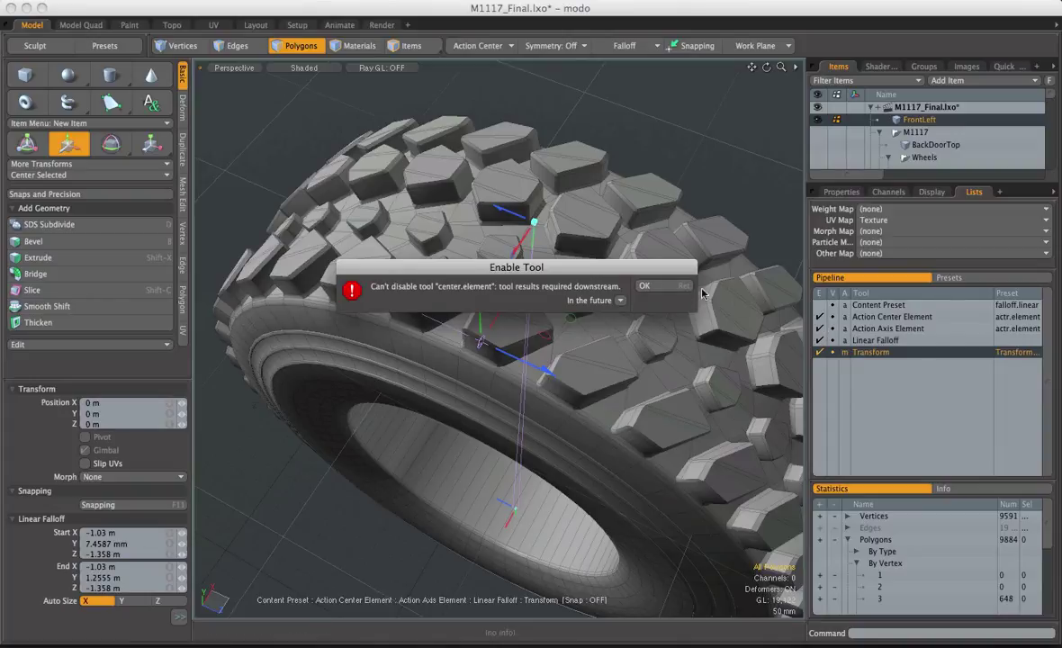
click(645, 285)
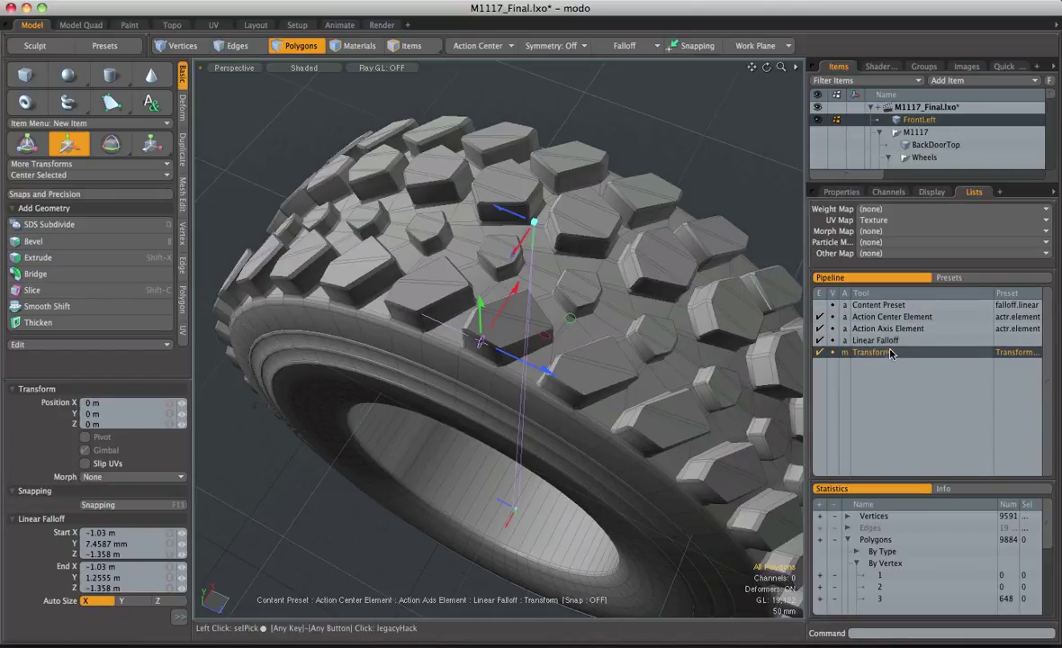
right_click(859, 349)
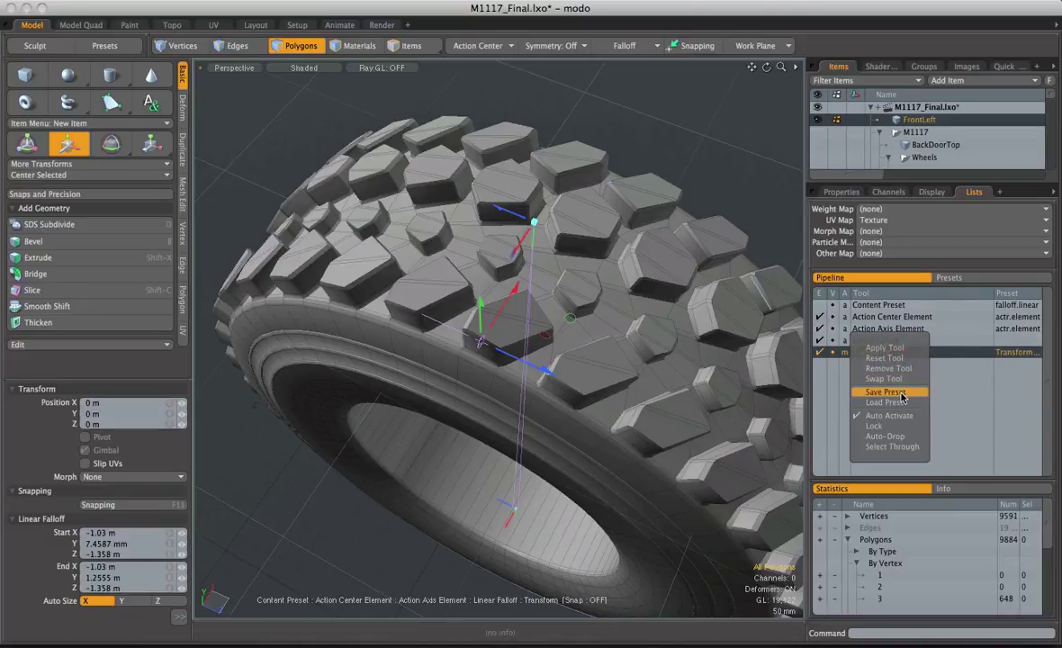
click(885, 351)
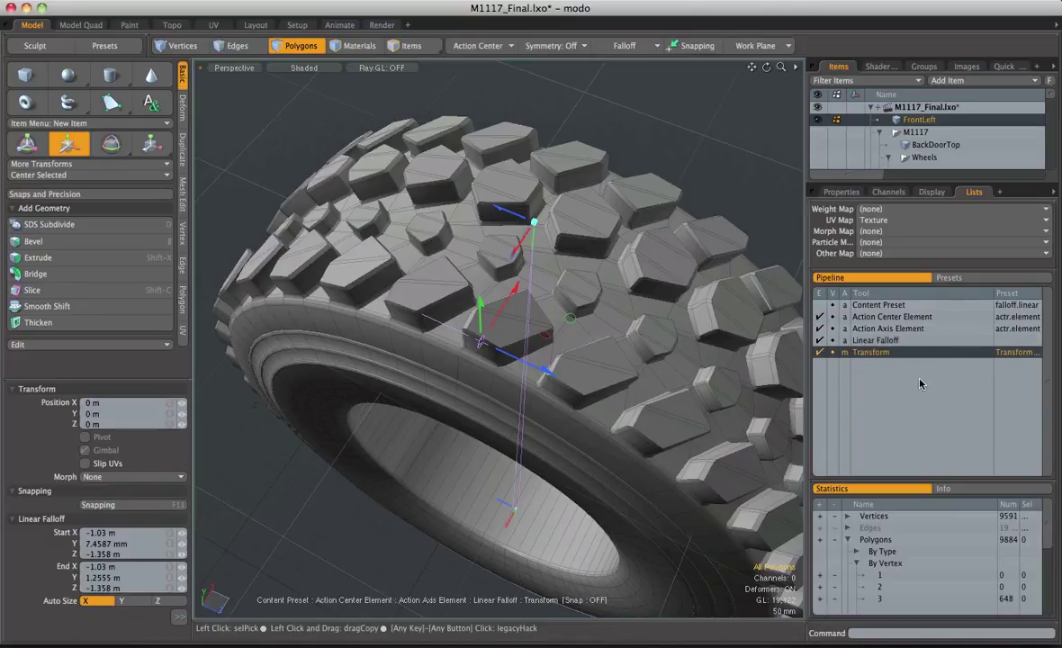